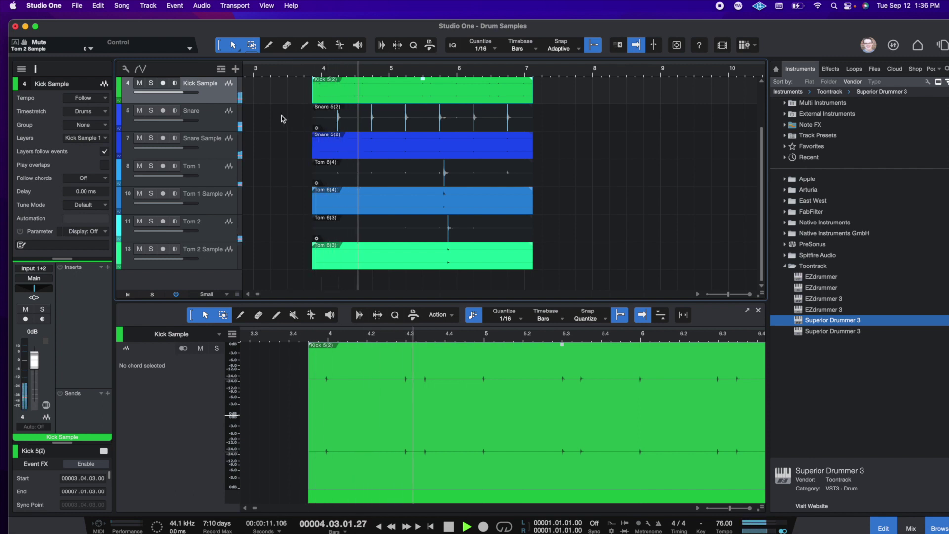
Step: Review the recorded drum tracks beside their matching sample tracks, moving the Superior Drummer 3 window clear of the arrangement
{"action": "scroll", "coordinate": [281, 144], "scroll_direction": "up", "scroll_amount": 1}
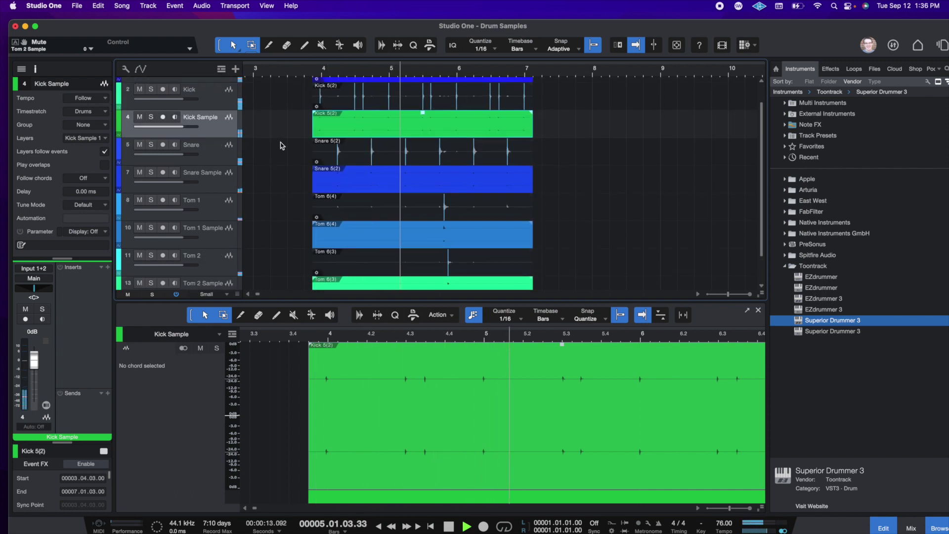
{"action": "scroll", "coordinate": [286, 141], "scroll_direction": "up", "scroll_amount": 1}
{"action": "scroll", "coordinate": [287, 141], "scroll_direction": "up", "scroll_amount": 1}
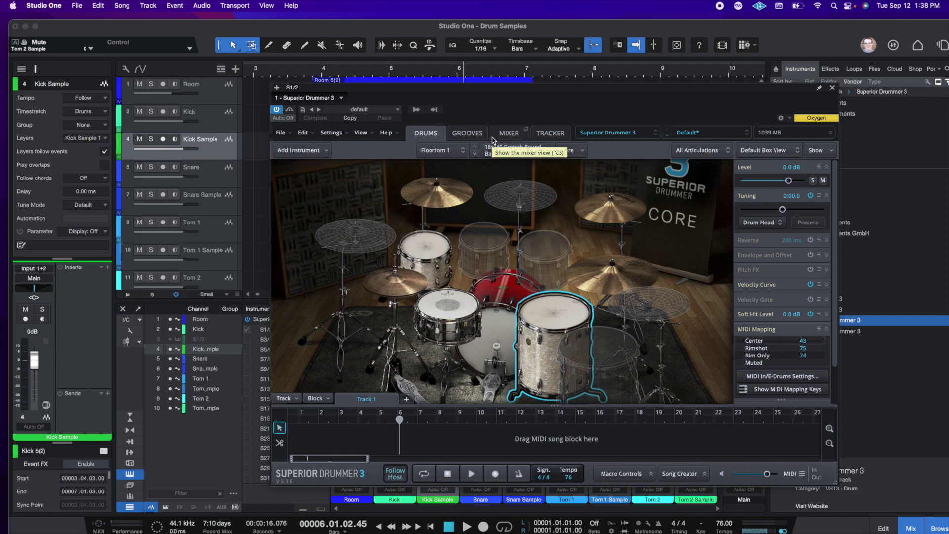
{"action": "left_click_drag", "start_coordinate": [421, 87], "coordinate": [483, 241]}
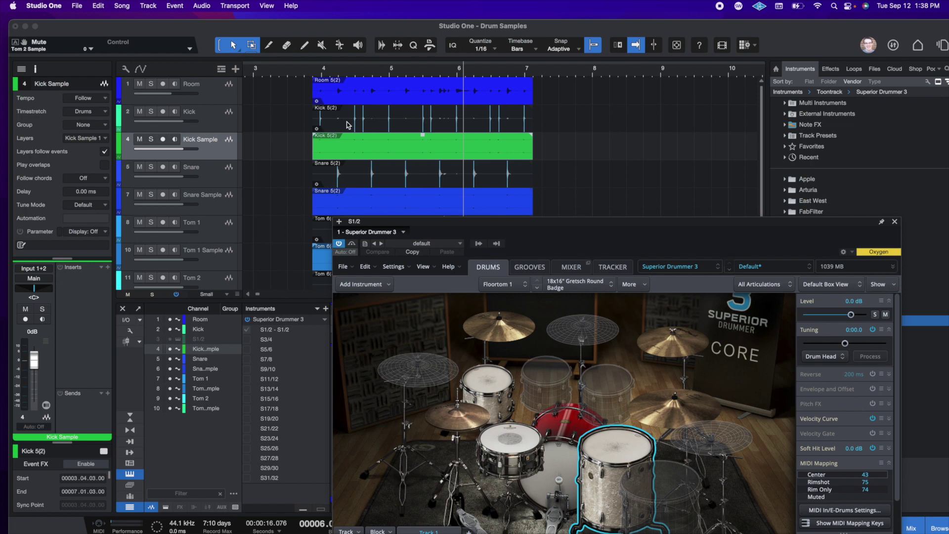
{"action": "left_click", "coordinate": [220, 127]}
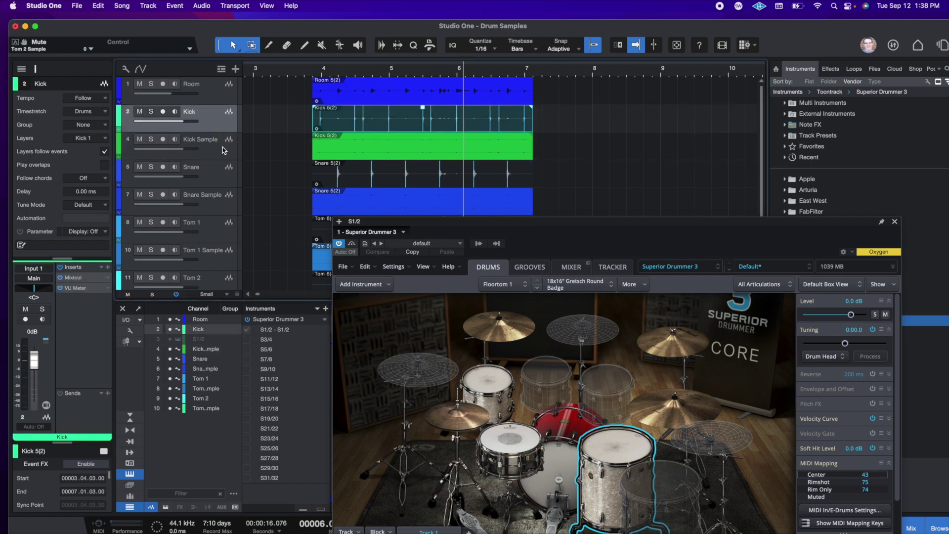
{"action": "left_click", "coordinate": [224, 150]}
{"action": "scroll", "coordinate": [296, 148], "scroll_direction": "down", "scroll_amount": 3}
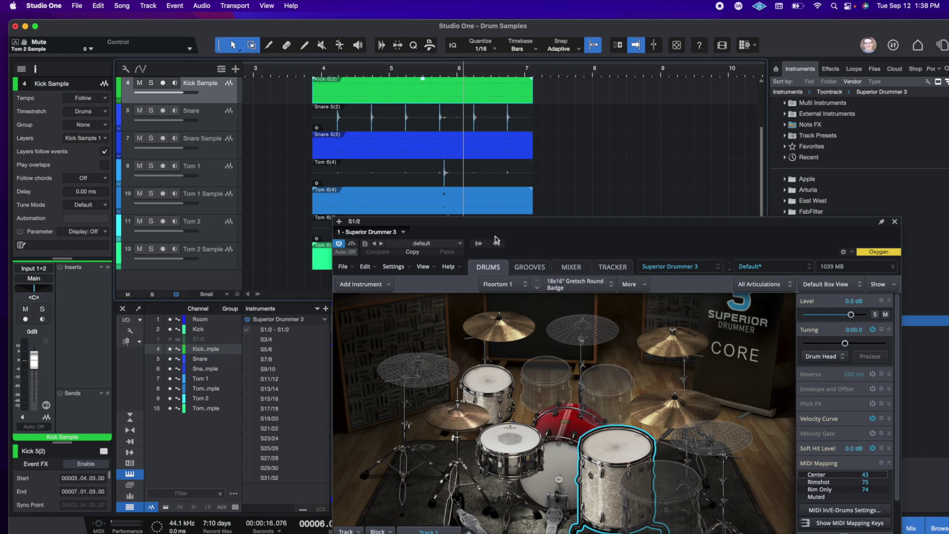
{"action": "scroll", "coordinate": [296, 173], "scroll_direction": "up", "scroll_amount": 1}
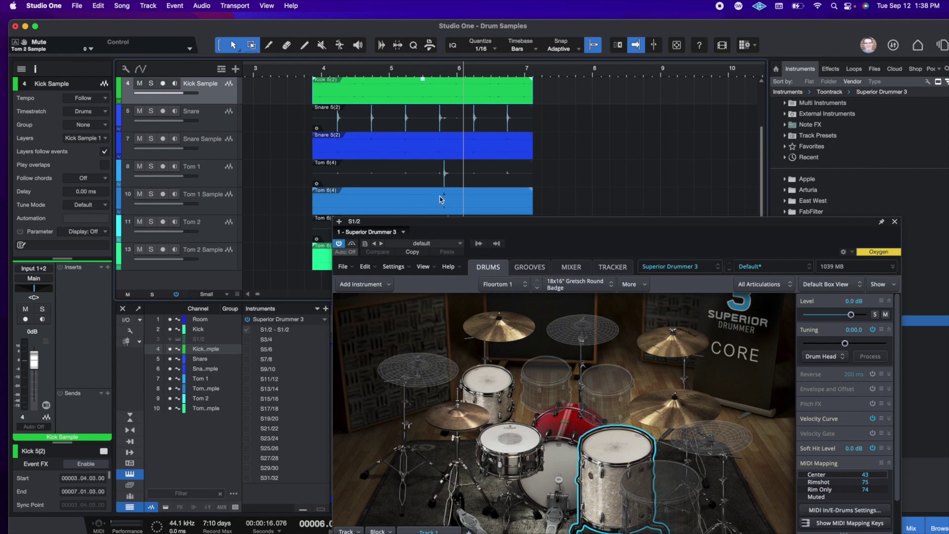
{"action": "left_click", "coordinate": [562, 226]}
{"action": "left_click_drag", "start_coordinate": [563, 225], "coordinate": [581, 139]}
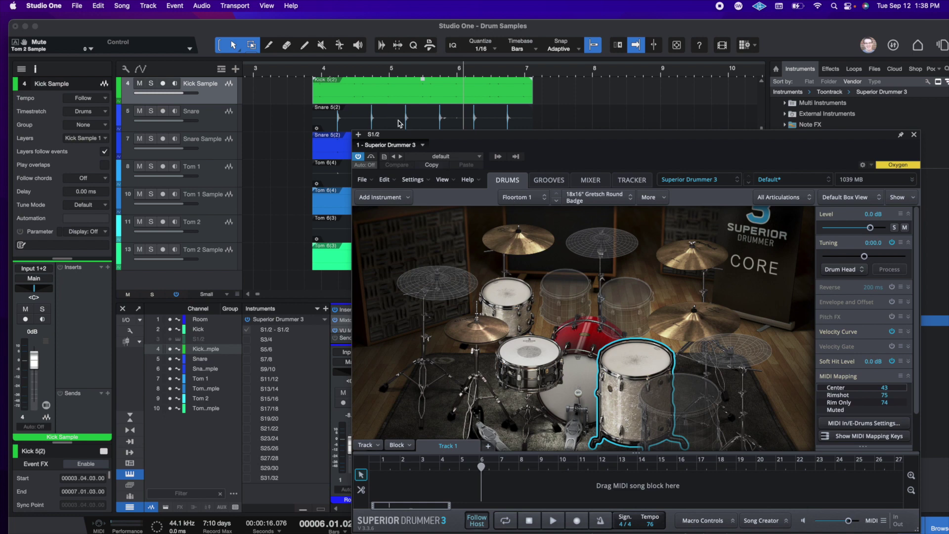
{"action": "scroll", "coordinate": [390, 120], "scroll_direction": "up", "scroll_amount": 2}
{"action": "scroll", "coordinate": [372, 112], "scroll_direction": "up", "scroll_amount": 2}
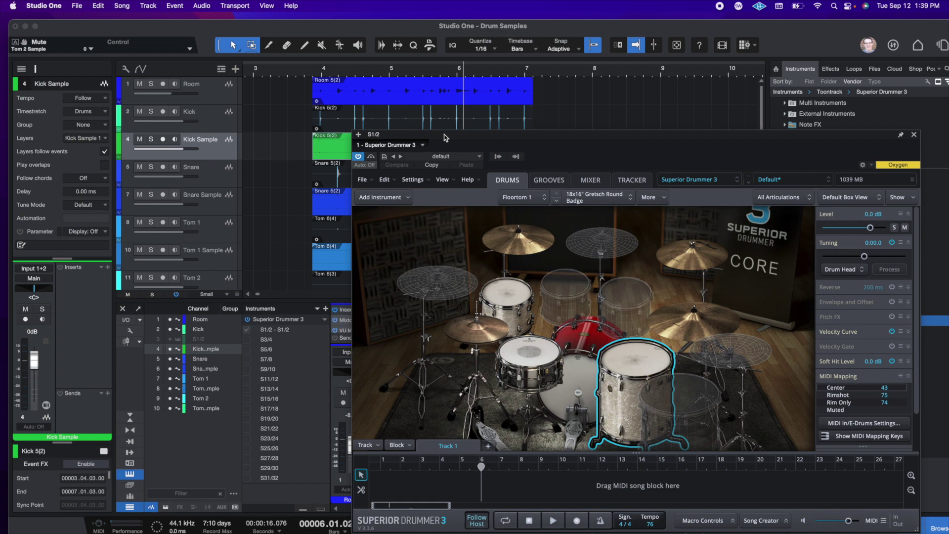
{"action": "left_click_drag", "start_coordinate": [488, 137], "coordinate": [394, 209]}
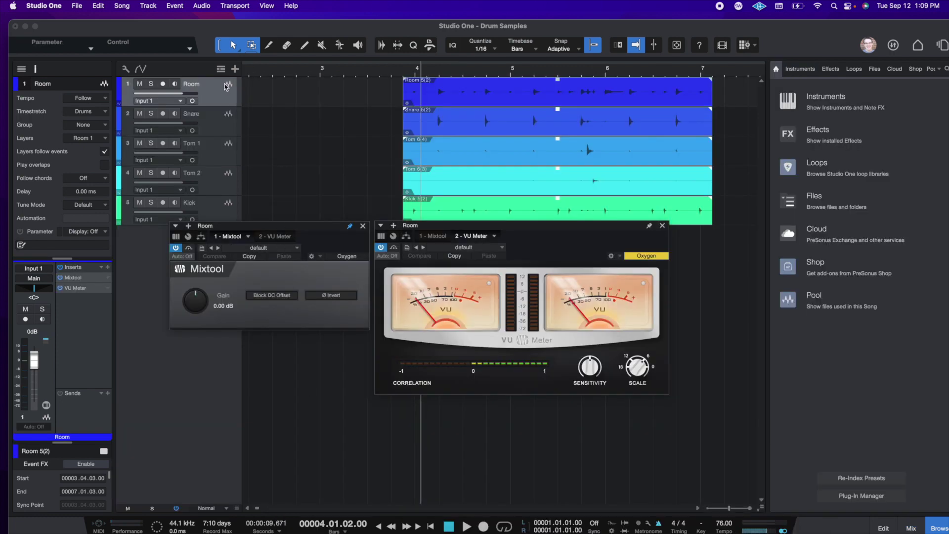
Step: Inspect the inserts of the Snare, Tom 1, Tom 2 and Kick tracks, ending with the Room track selected
{"action": "left_click", "coordinate": [225, 129]}
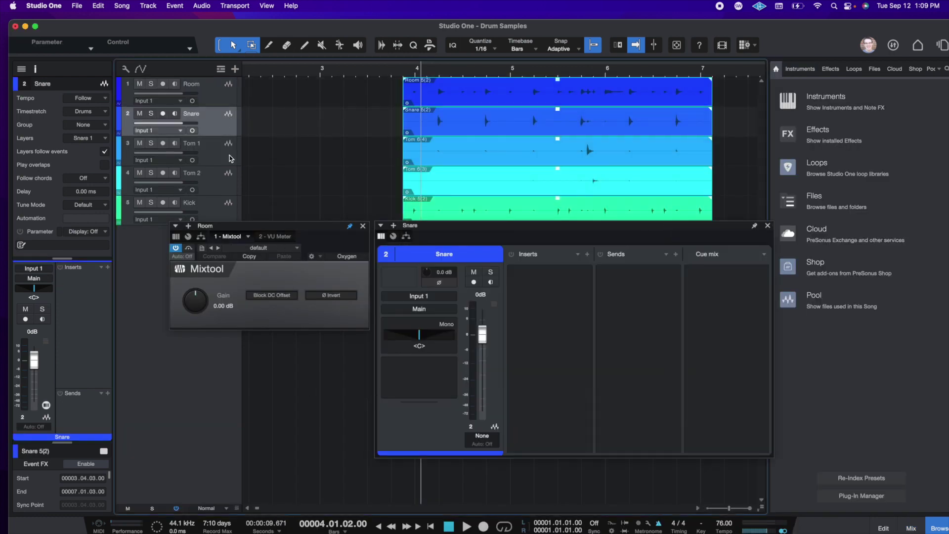
{"action": "left_click", "coordinate": [232, 158]}
{"action": "left_click", "coordinate": [224, 181]}
{"action": "left_click", "coordinate": [223, 207]}
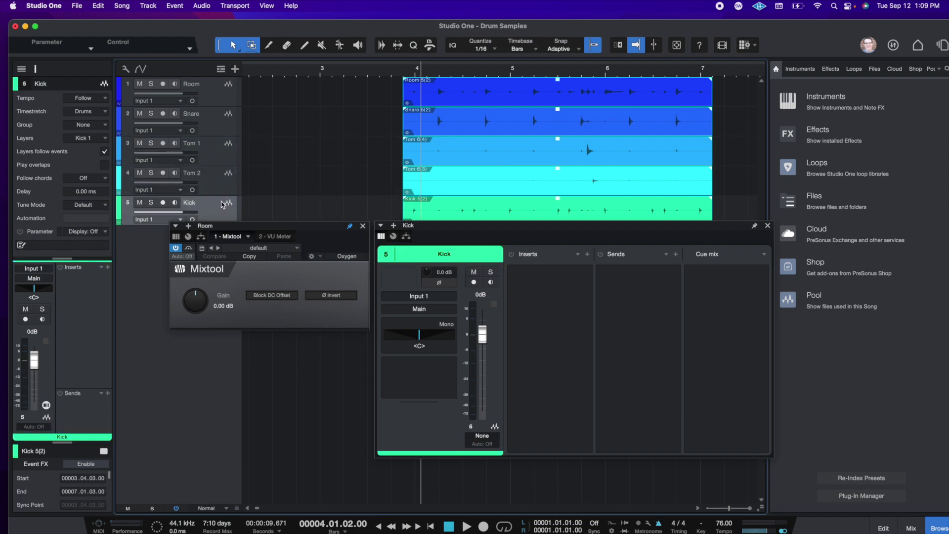
{"action": "left_click", "coordinate": [216, 92]}
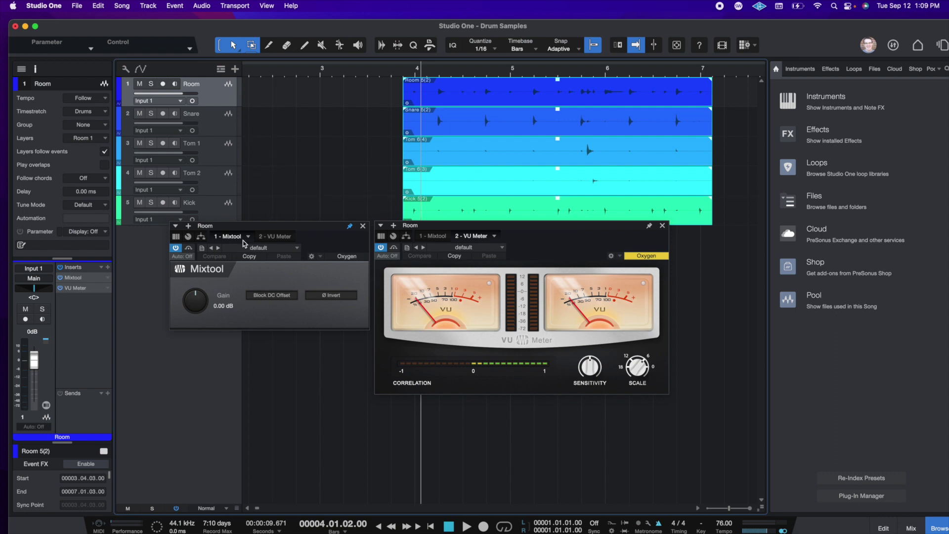
Step: Look up Mixtool among the PreSonus effects available as inserts for the Room track
{"action": "left_click", "coordinate": [108, 268]}
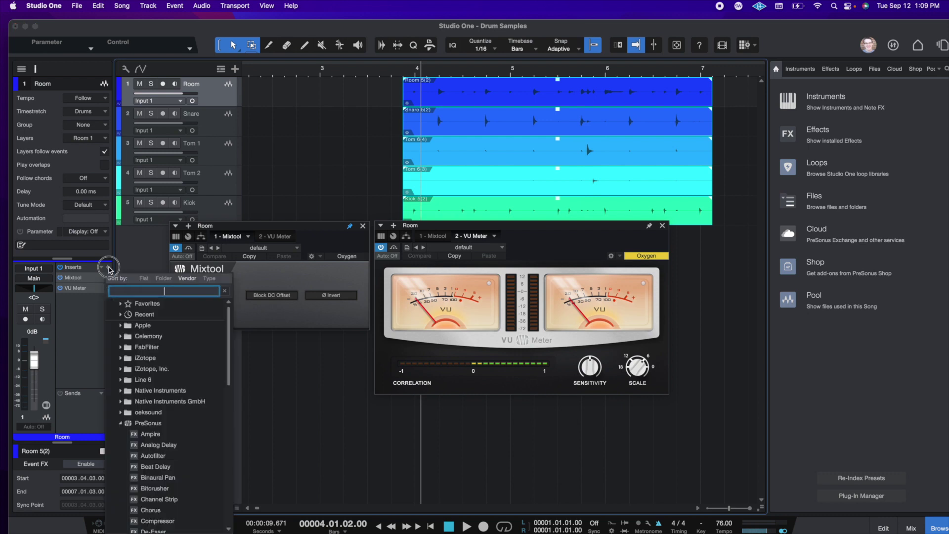
{"action": "scroll", "coordinate": [168, 396], "scroll_direction": "down", "scroll_amount": 2}
{"action": "left_click", "coordinate": [163, 366]}
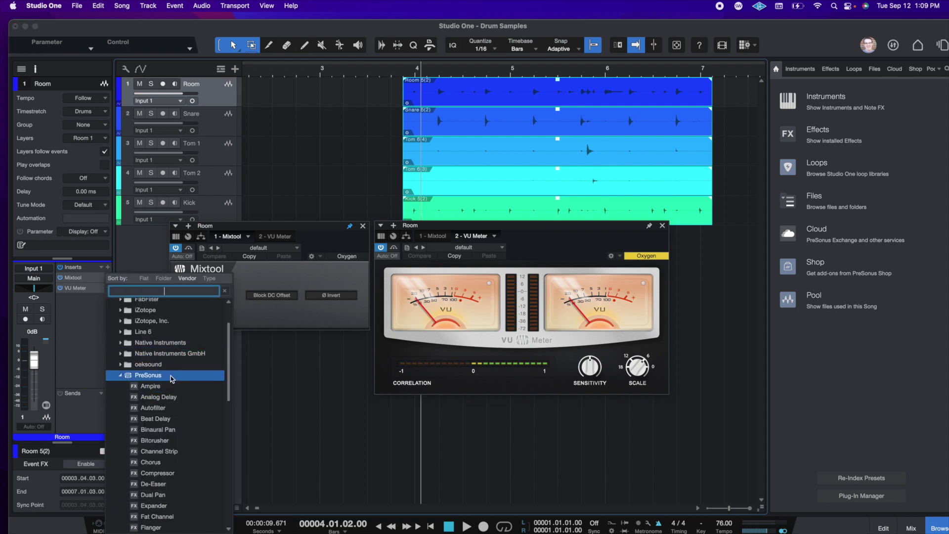
{"action": "scroll", "coordinate": [173, 395], "scroll_direction": "down", "scroll_amount": 5}
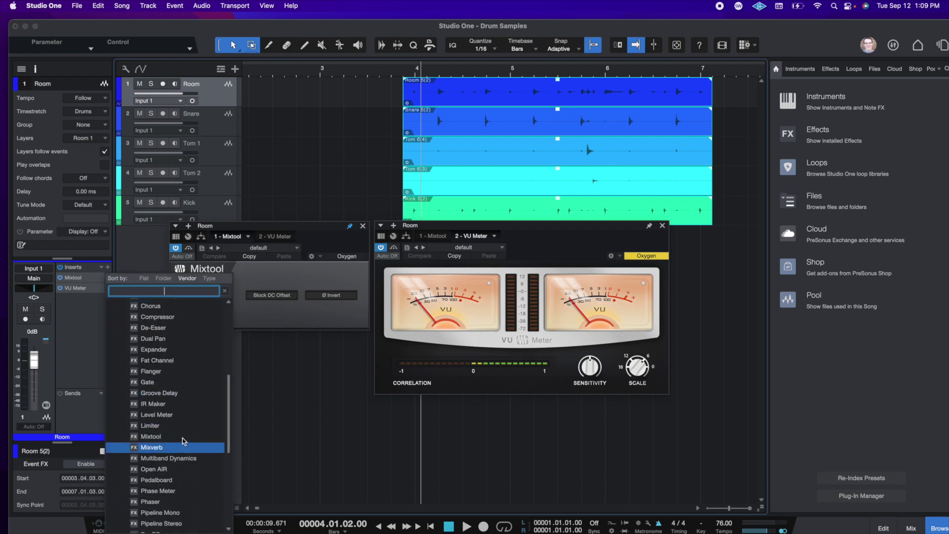
{"action": "left_click", "coordinate": [322, 226]}
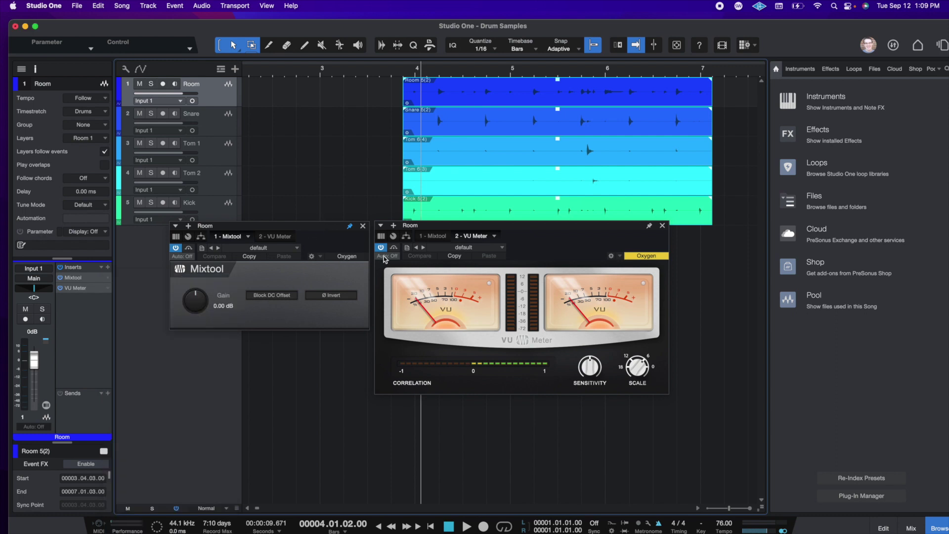
Step: Set the Room track's VU Meter scale to 18 and play the track soloed from near the start of its event
{"action": "left_click_drag", "start_coordinate": [637, 376], "coordinate": [636, 382]}
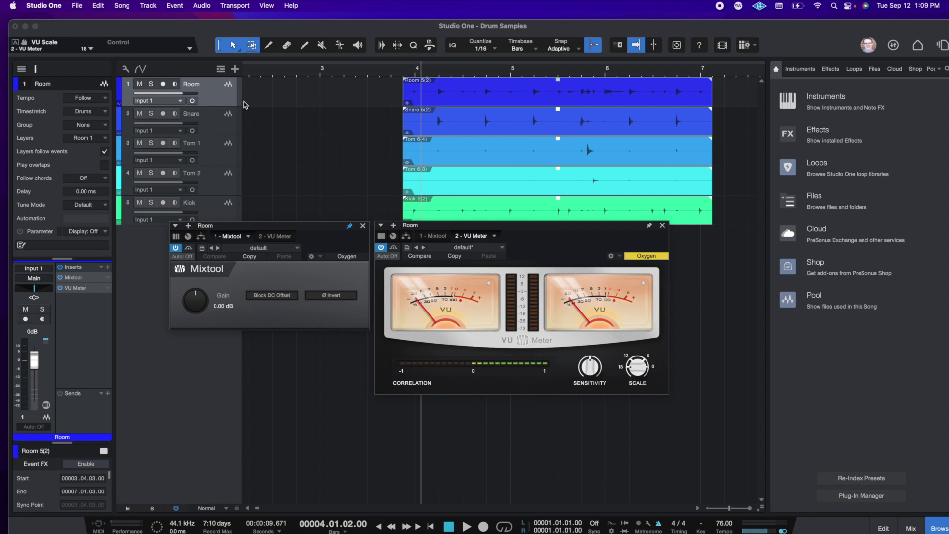
{"action": "key", "text": "shift+s"}
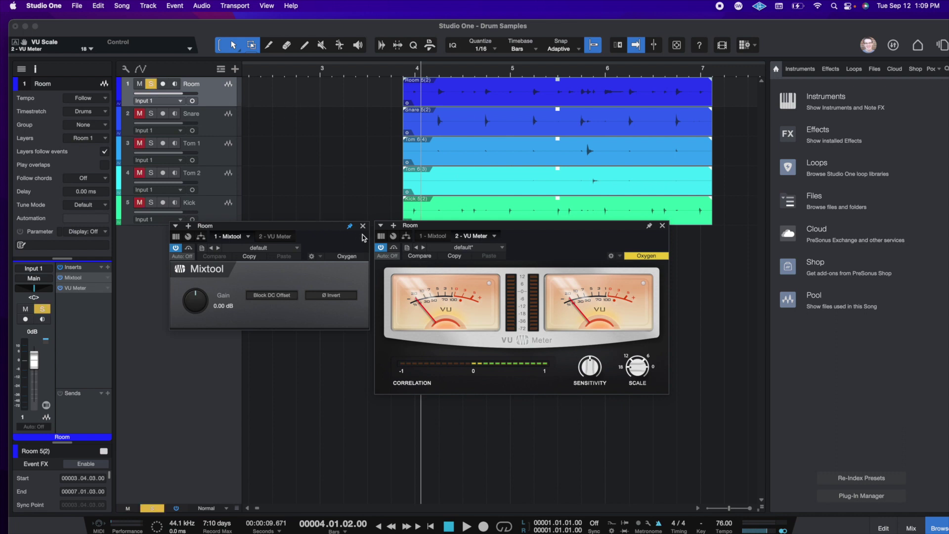
{"action": "left_click", "coordinate": [406, 68]}
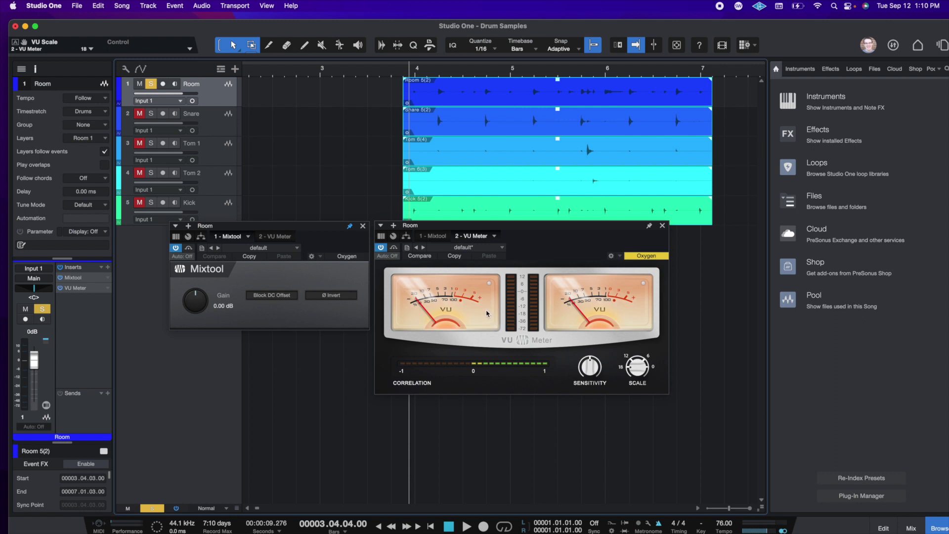
{"action": "key", "text": "space"}
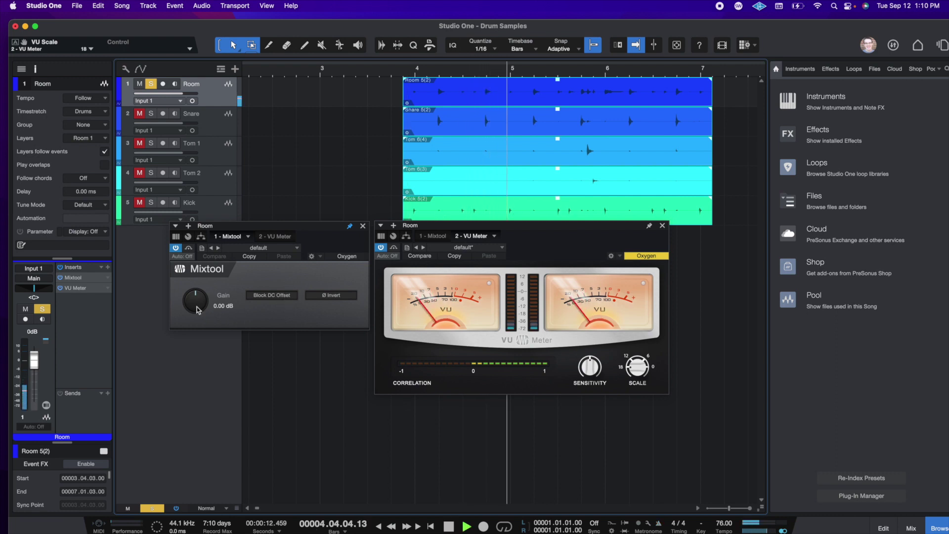
{"action": "key", "text": "space"}
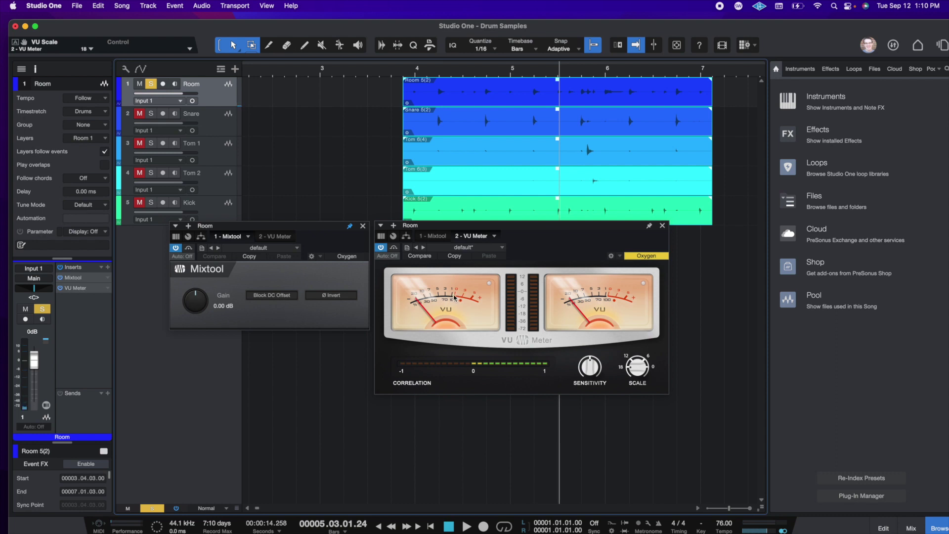
Step: Add Mixtool and VU Meter inserts to the Snare track
{"action": "left_click", "coordinate": [227, 130]}
{"action": "left_click", "coordinate": [108, 266]}
{"action": "left_click", "coordinate": [148, 346]}
{"action": "left_click_drag", "start_coordinate": [469, 225], "coordinate": [307, 233]}
{"action": "left_click", "coordinate": [108, 267]}
{"action": "scroll", "coordinate": [151, 392], "scroll_direction": "down", "scroll_amount": 5}
{"action": "left_click", "coordinate": [168, 440]}
Step: Set the Snare's Mixtool gain to -4.58 dB against the VU Meter during soloed playback, and close both plug-in windows
{"action": "key", "text": "space"}
{"action": "left_click_drag", "start_coordinate": [238, 311], "coordinate": [235, 315]}
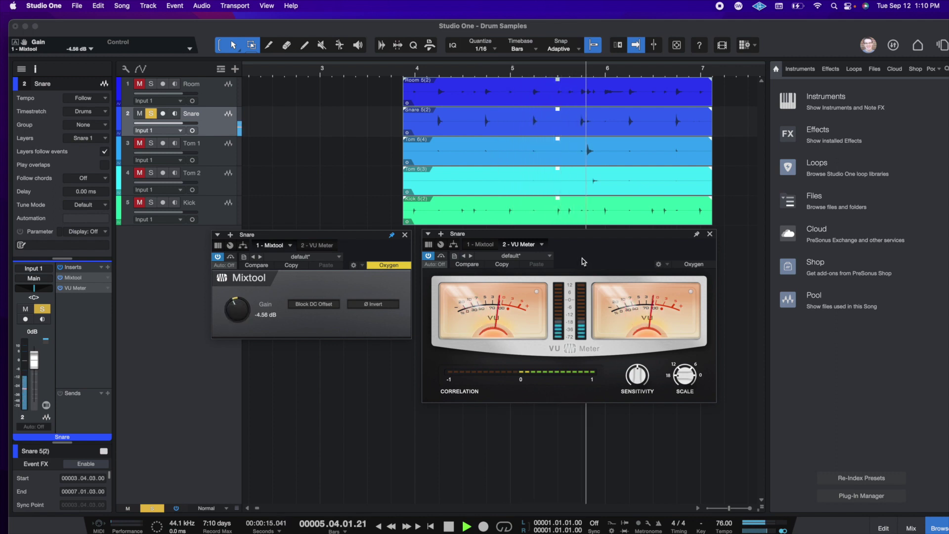
{"action": "key", "text": "space"}
{"action": "left_click", "coordinate": [710, 233]}
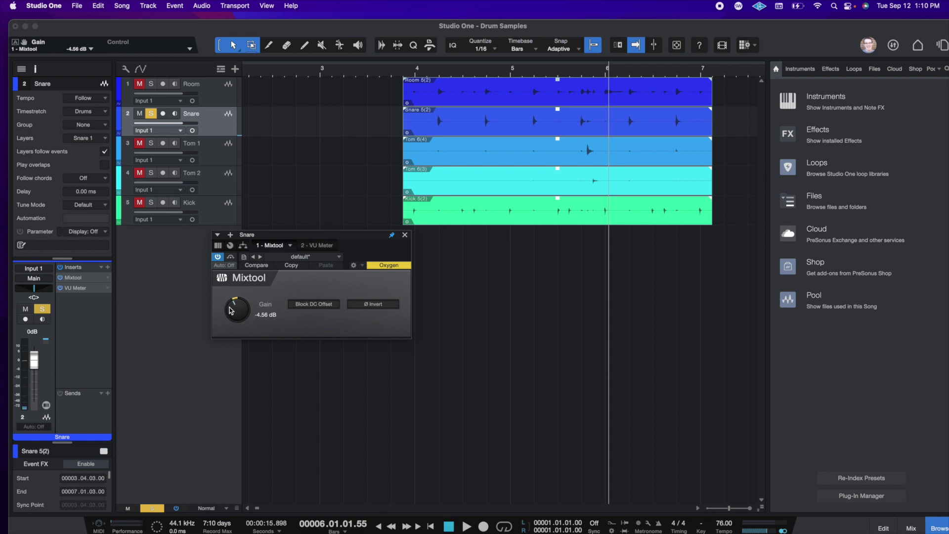
{"action": "left_click", "coordinate": [405, 236]}
{"action": "left_click", "coordinate": [151, 113]}
Step: Add Mixtool and VU Meter inserts to the Tom 1 track, placing the meter window beside Mixtool
{"action": "left_click", "coordinate": [208, 153]}
{"action": "left_click", "coordinate": [108, 267]}
{"action": "scroll", "coordinate": [178, 338], "scroll_direction": "down", "scroll_amount": 10}
{"action": "scroll", "coordinate": [178, 338], "scroll_direction": "up", "scroll_amount": 2}
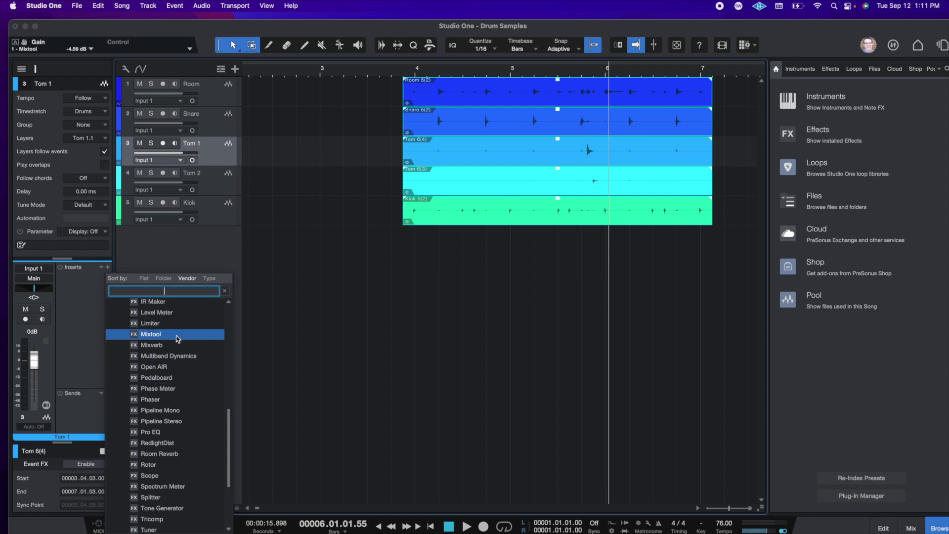
{"action": "left_click", "coordinate": [177, 339]}
{"action": "left_click", "coordinate": [108, 267]}
{"action": "scroll", "coordinate": [168, 396], "scroll_direction": "down", "scroll_amount": 10}
{"action": "left_click", "coordinate": [151, 511]}
{"action": "left_click_drag", "start_coordinate": [459, 238], "coordinate": [692, 237]}
Step: Solo Tom 1, play its hit, set its Mixtool gain to -8.72 dB, and close both plug-in windows
{"action": "key", "text": "s"}
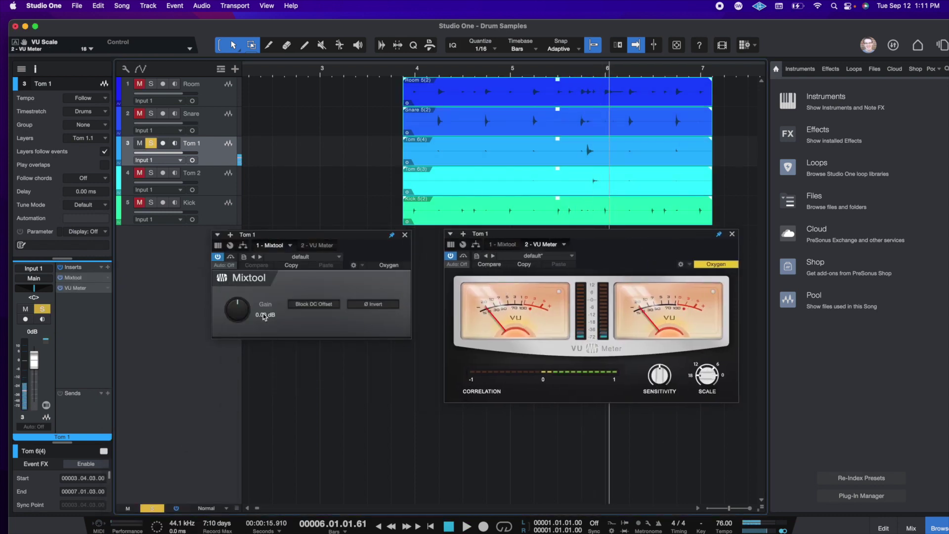
{"action": "left_click", "coordinate": [239, 316]}
{"action": "left_click", "coordinate": [548, 68]}
{"action": "key", "text": "space"}
{"action": "key", "text": "space"}
{"action": "left_click_drag", "start_coordinate": [242, 307], "coordinate": [243, 323]}
{"action": "left_click", "coordinate": [732, 234]}
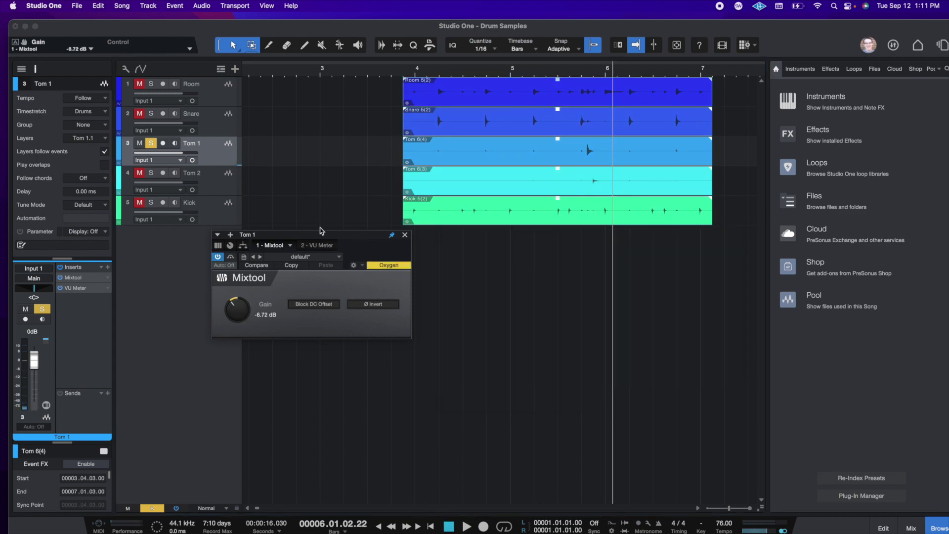
{"action": "left_click", "coordinate": [405, 235]}
Step: Add Mixtool and VU Meter inserts to the Tom 2 track, placing the meter window beside Mixtool
{"action": "left_click", "coordinate": [208, 179]}
{"action": "left_click", "coordinate": [108, 267]}
{"action": "scroll", "coordinate": [168, 395], "scroll_direction": "down", "scroll_amount": 8}
{"action": "left_click", "coordinate": [187, 389]}
{"action": "left_click", "coordinate": [108, 267]}
{"action": "scroll", "coordinate": [148, 346], "scroll_direction": "down", "scroll_amount": 5}
{"action": "left_click", "coordinate": [153, 474]}
{"action": "left_click_drag", "start_coordinate": [306, 223], "coordinate": [494, 229]}
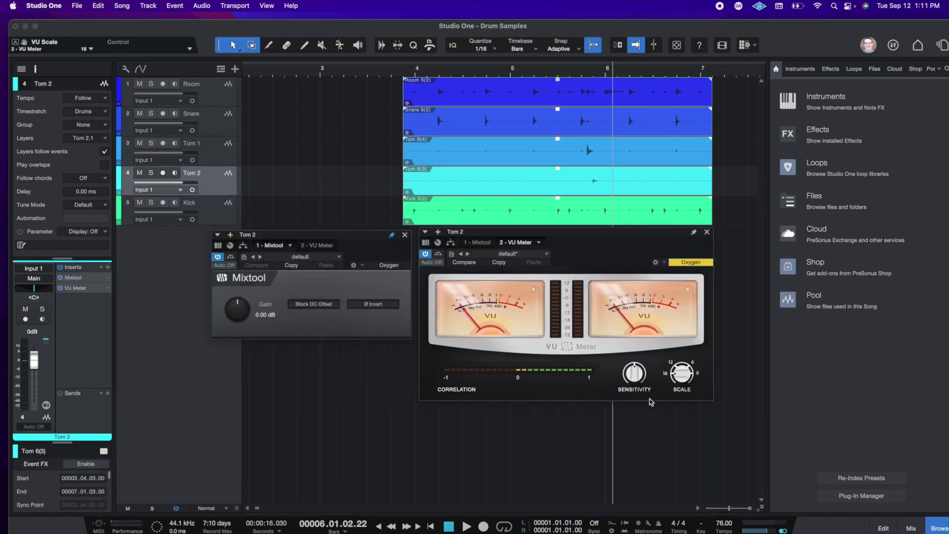
Step: Play the Tom 2 hit soloed, set its Mixtool gain to 3.12 dB, and close both plug-in windows
{"action": "left_click", "coordinate": [572, 71]}
{"action": "key", "text": "space"}
{"action": "key", "text": "s"}
{"action": "left_click_drag", "start_coordinate": [229, 310], "coordinate": [228, 304]}
{"action": "key", "text": "s"}
{"action": "left_click", "coordinate": [706, 232]}
{"action": "left_click", "coordinate": [405, 235]}
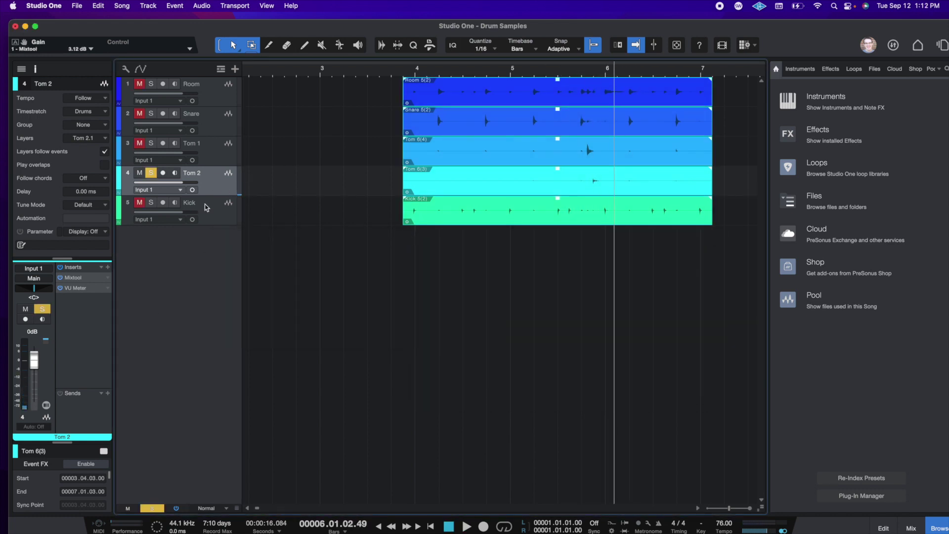
Step: Add Mixtool and a VU Meter with scale 18 to the Kick track, and check its level in soloed playback
{"action": "left_click", "coordinate": [208, 208]}
{"action": "left_click", "coordinate": [108, 267]}
{"action": "scroll", "coordinate": [163, 396], "scroll_direction": "down", "scroll_amount": 5}
{"action": "left_click", "coordinate": [154, 489]}
{"action": "left_click", "coordinate": [107, 267]}
{"action": "left_click", "coordinate": [170, 444]}
{"action": "left_click_drag", "start_coordinate": [680, 378], "coordinate": [680, 372]}
{"action": "left_click", "coordinate": [280, 184]}
{"action": "left_click", "coordinate": [705, 235]}
{"action": "left_click", "coordinate": [404, 235]}
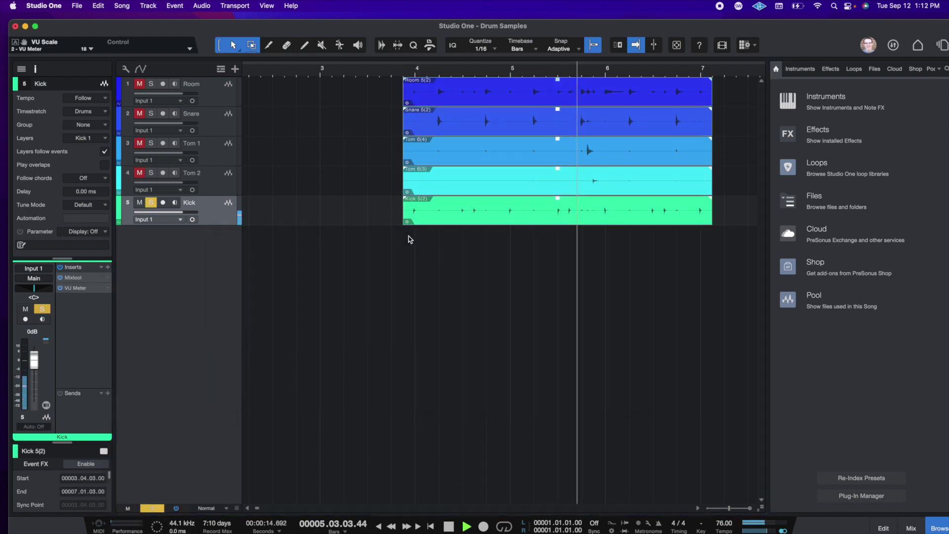
Step: Move the Kick track directly below the Room track and select the Room track
{"action": "left_click_drag", "start_coordinate": [221, 110], "coordinate": [223, 114]}
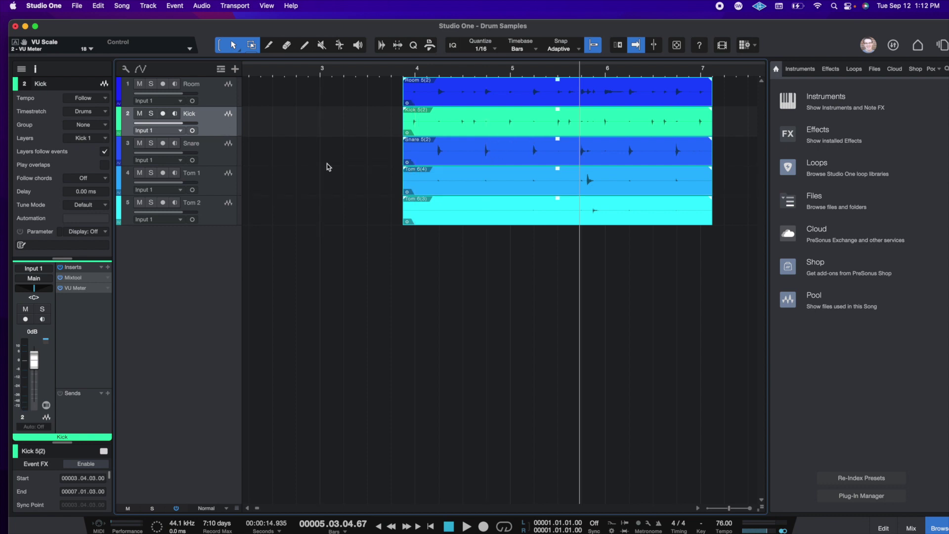
{"action": "left_click", "coordinate": [208, 95]}
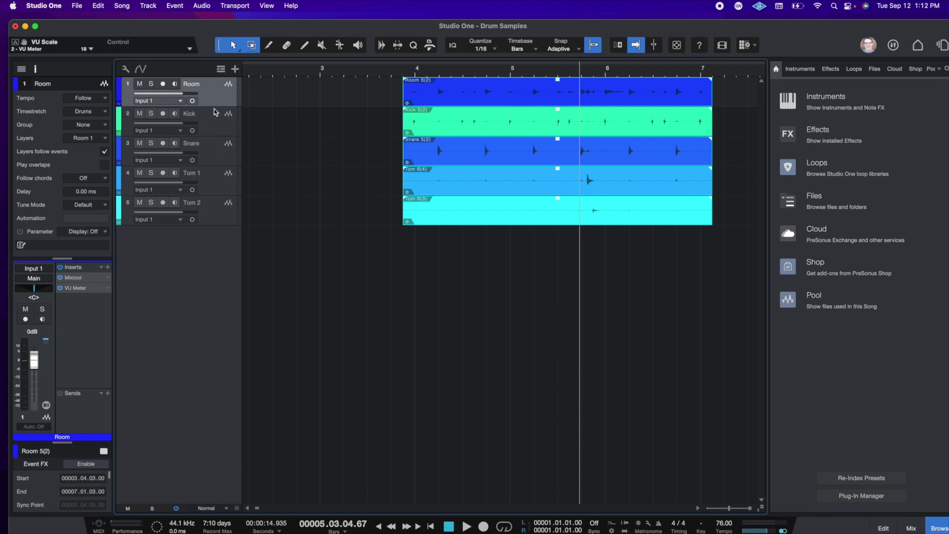
Step: Play all the drum tracks together from the start of their events to the end
{"action": "left_click", "coordinate": [405, 71]}
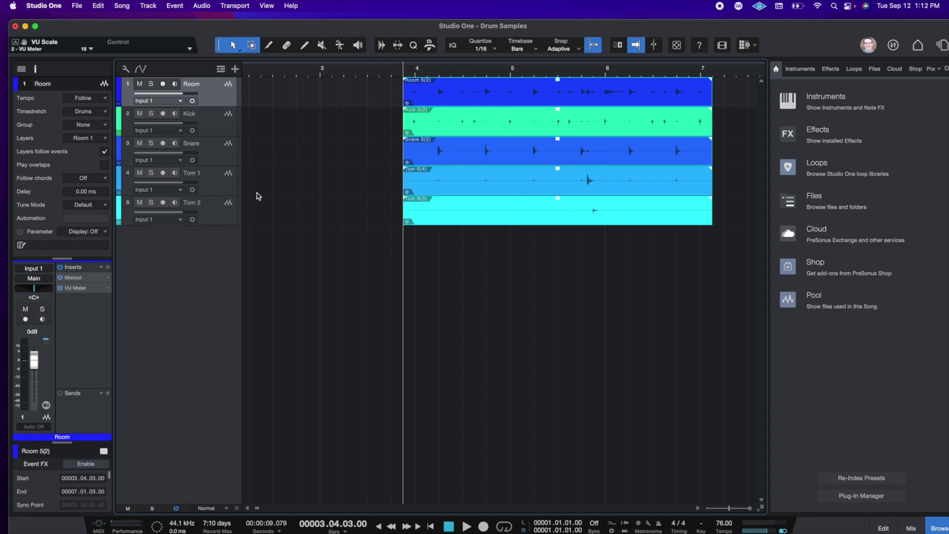
{"action": "key", "text": "space"}
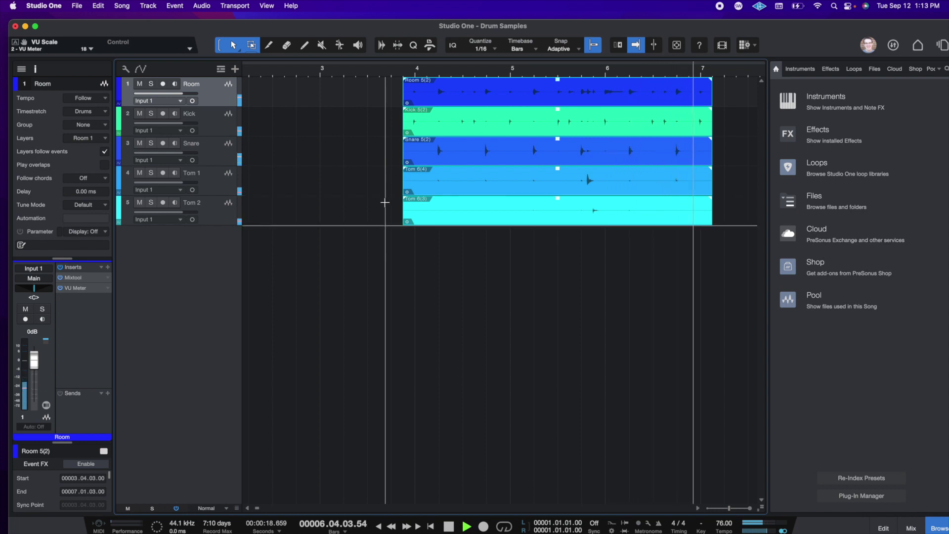
{"action": "key", "text": "space"}
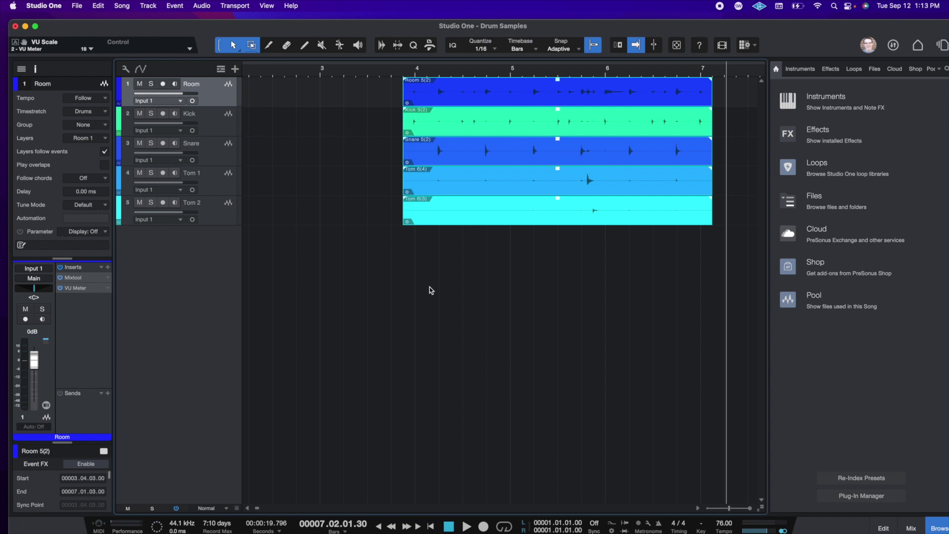
{"action": "scroll", "coordinate": [481, 72], "scroll_direction": "up", "scroll_amount": 4}
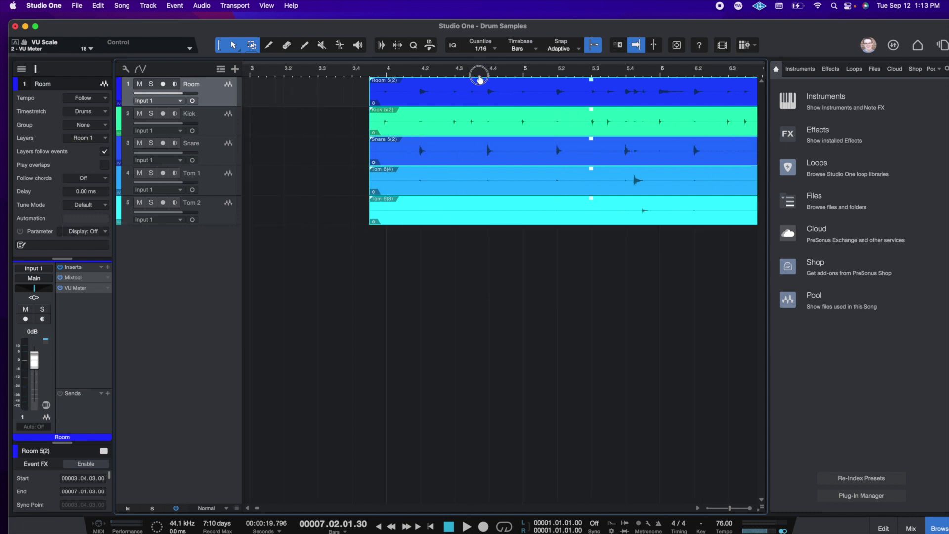
Step: Examine the snare hit at 4.2 up close on the waveforms and select the Snare track
{"action": "scroll", "coordinate": [374, 72], "scroll_direction": "up", "scroll_amount": 8}
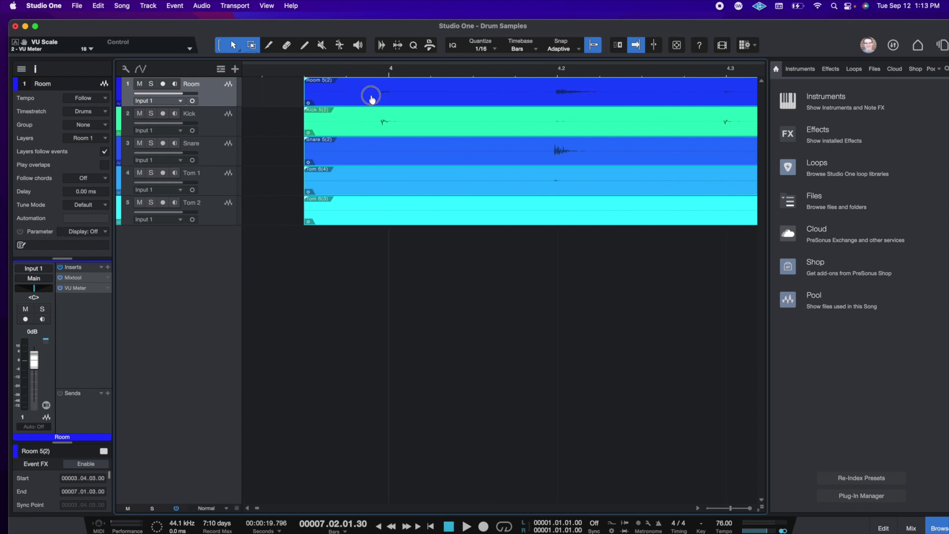
{"action": "scroll", "coordinate": [398, 122], "scroll_direction": "up", "scroll_amount": 3}
{"action": "scroll", "coordinate": [398, 106], "scroll_direction": "left", "scroll_amount": 1}
{"action": "scroll", "coordinate": [393, 128], "scroll_direction": "left", "scroll_amount": 1}
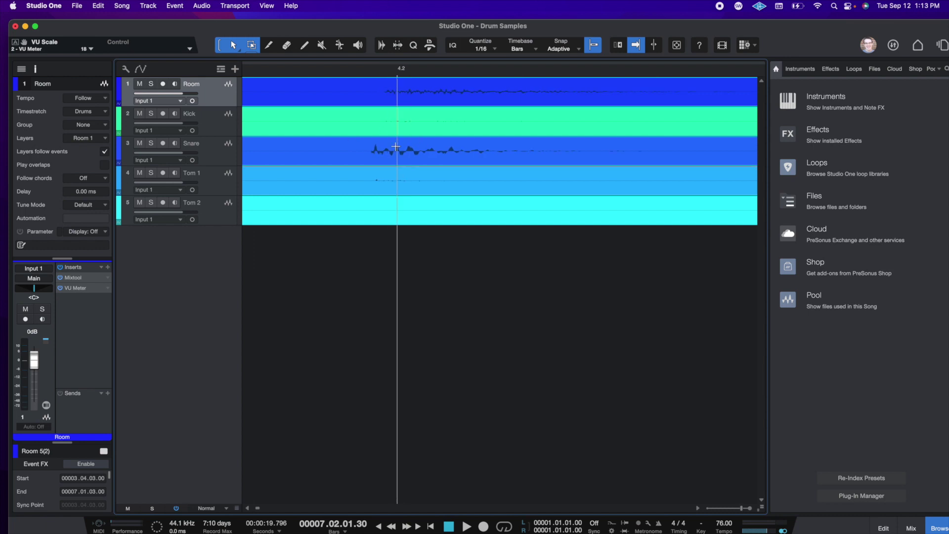
{"action": "left_click", "coordinate": [249, 163]}
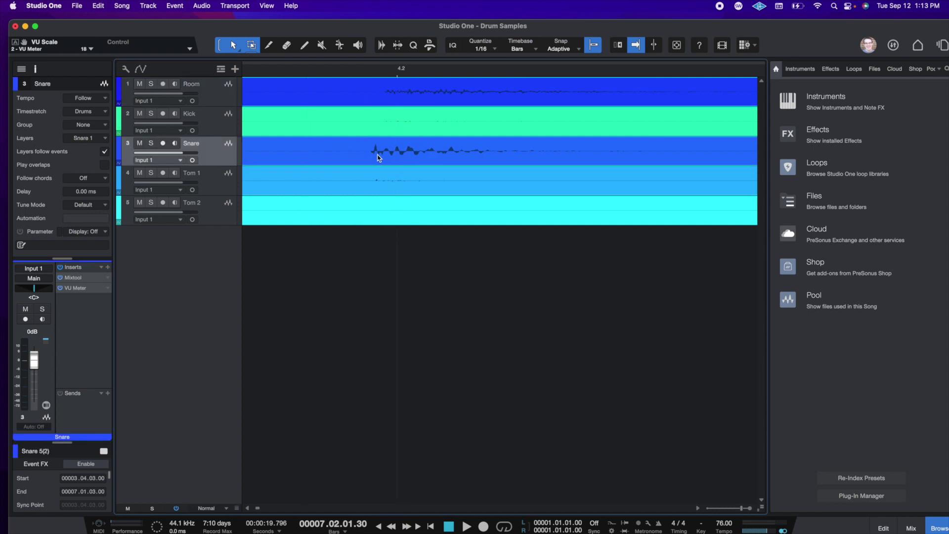
{"action": "left_click_drag", "start_coordinate": [389, 74], "coordinate": [403, 22]}
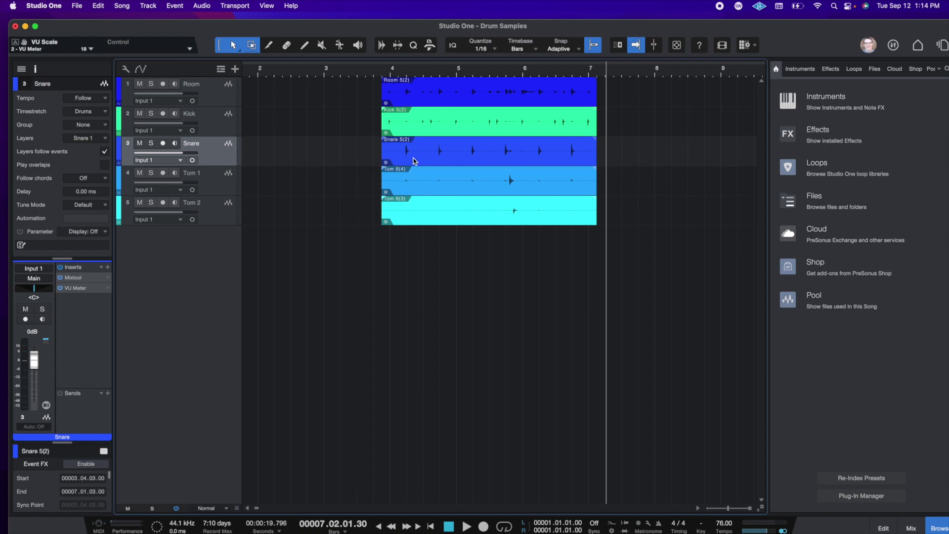
Step: Detect the transients of the Snare audio event
{"action": "left_click", "coordinate": [431, 160]}
{"action": "right_click", "coordinate": [440, 158]}
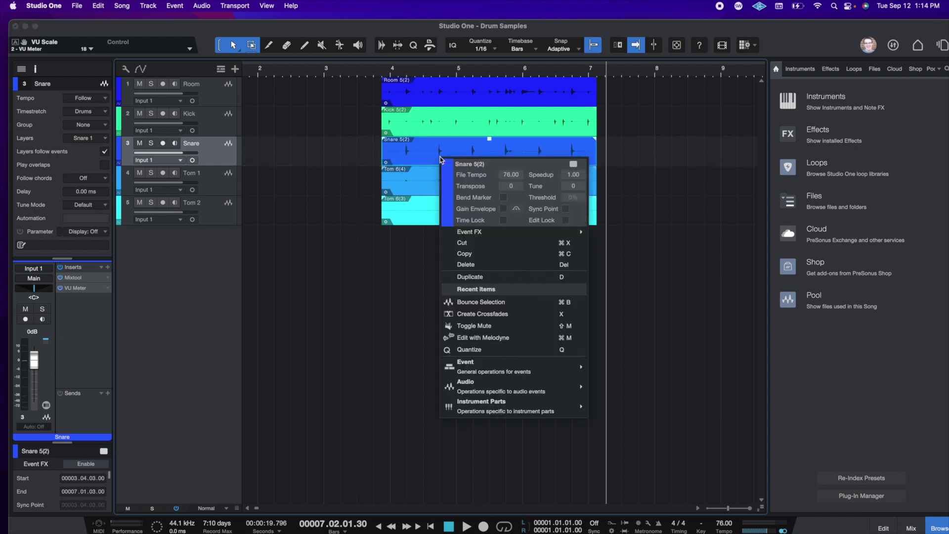
{"action": "mouse_move", "coordinate": [531, 398]}
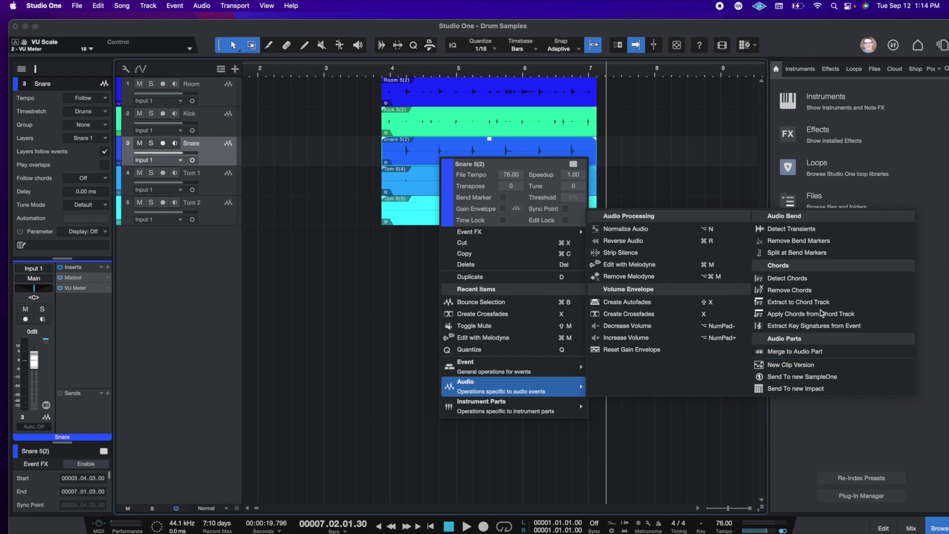
{"action": "left_click", "coordinate": [799, 230]}
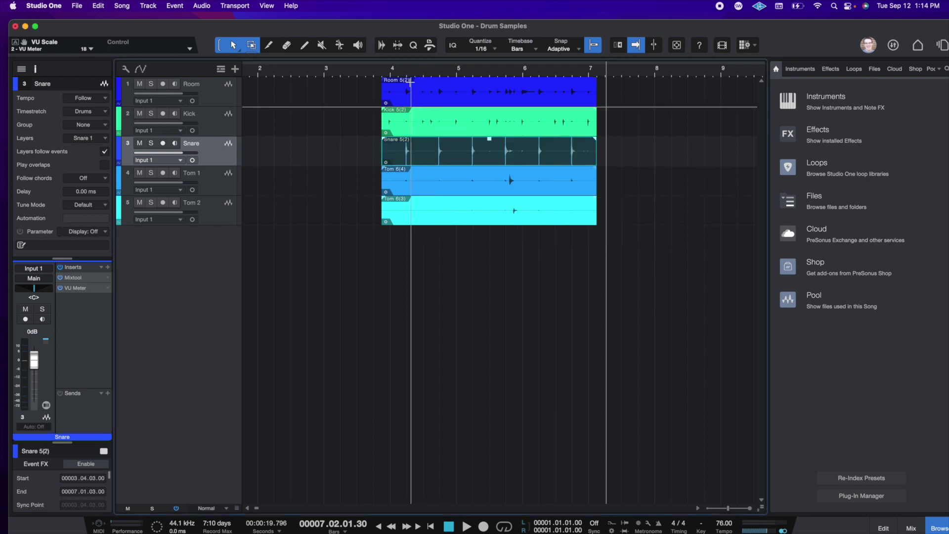
Step: Enlarge the tracks to Large height and examine the Snare event's bend markers against each hit along its length
{"action": "left_click_drag", "start_coordinate": [393, 67], "coordinate": [346, 155]}
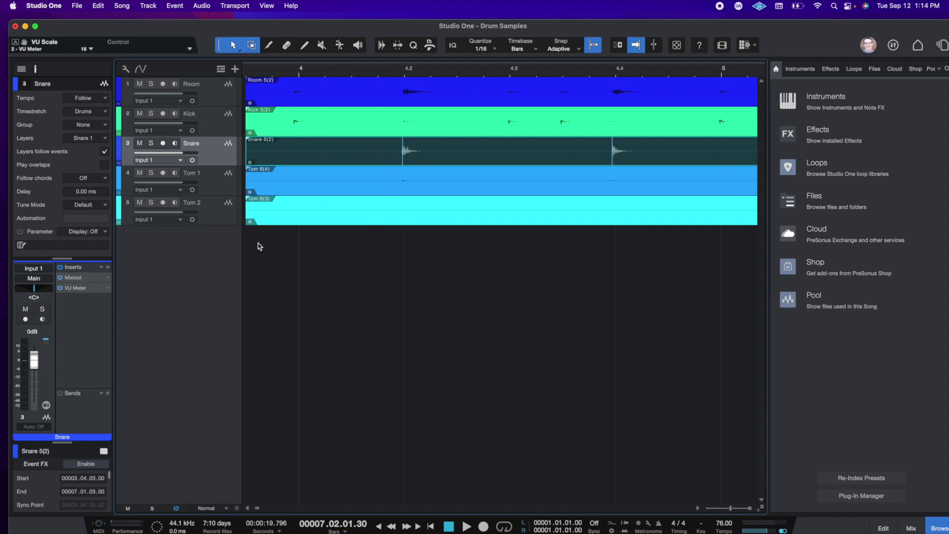
{"action": "left_click_drag", "start_coordinate": [238, 508], "coordinate": [240, 439]}
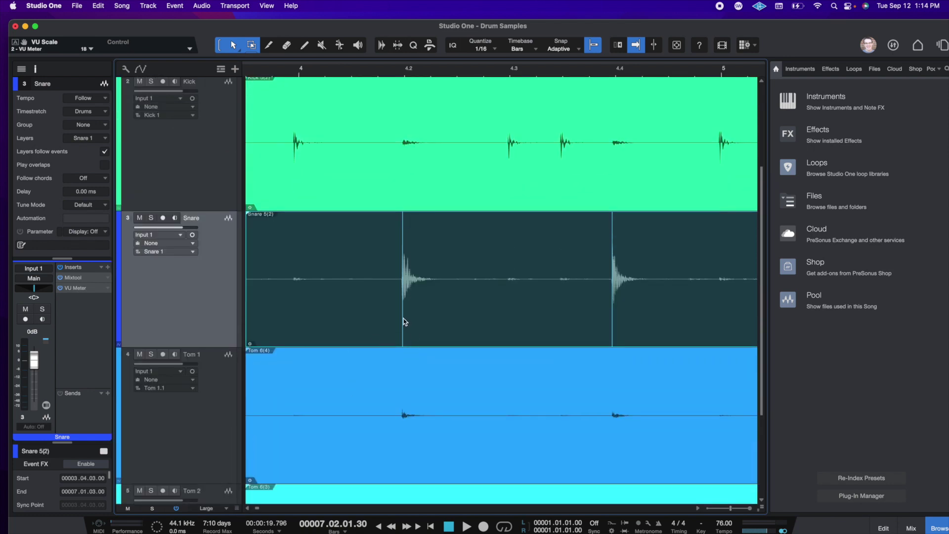
{"action": "scroll", "coordinate": [404, 322], "scroll_direction": "right", "scroll_amount": 15}
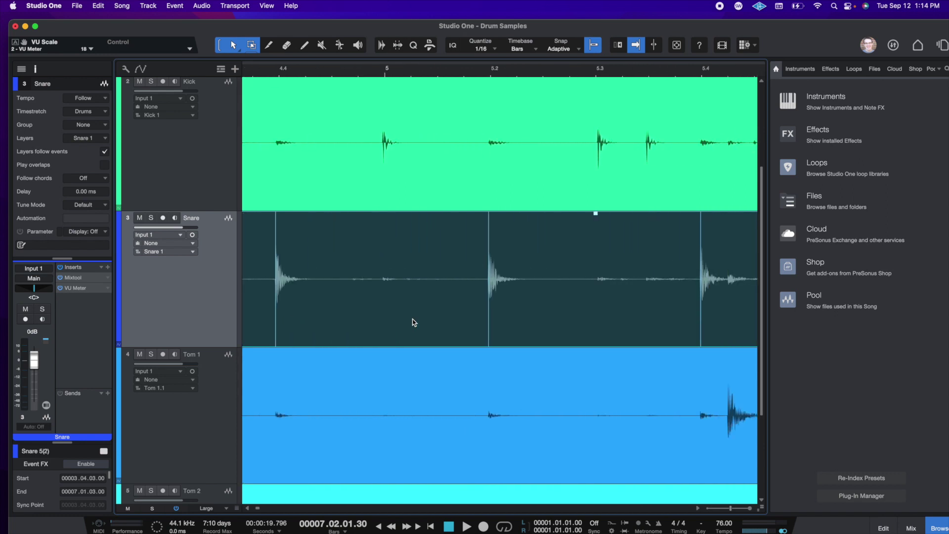
{"action": "scroll", "coordinate": [414, 322], "scroll_direction": "right", "scroll_amount": 15}
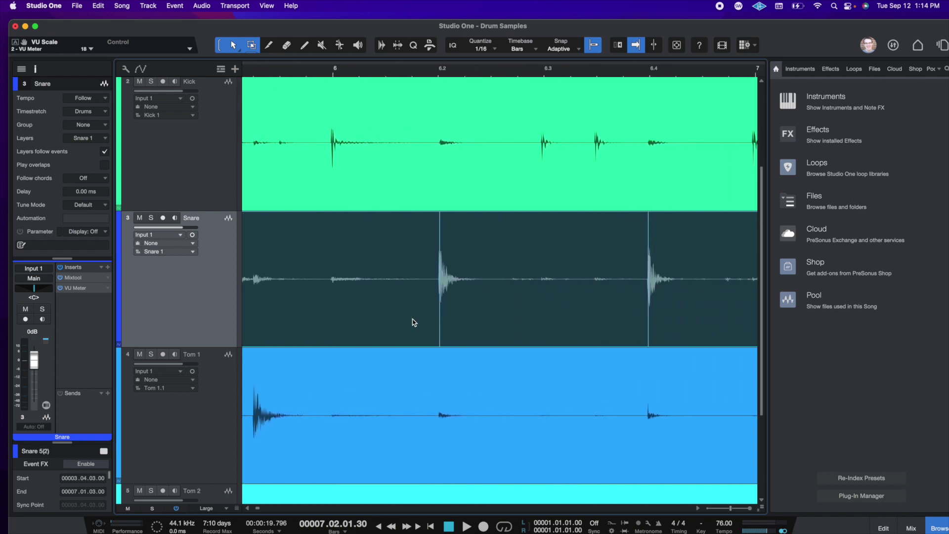
{"action": "scroll", "coordinate": [446, 294], "scroll_direction": "right", "scroll_amount": 1}
{"action": "scroll", "coordinate": [424, 275], "scroll_direction": "left", "scroll_amount": 3}
{"action": "scroll", "coordinate": [445, 279], "scroll_direction": "left", "scroll_amount": 1}
{"action": "scroll", "coordinate": [543, 293], "scroll_direction": "left", "scroll_amount": 8}
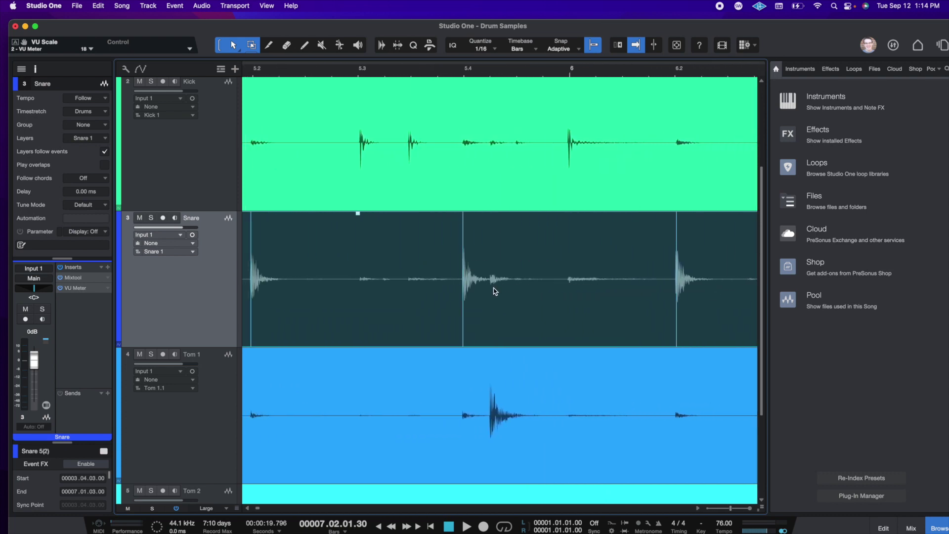
{"action": "scroll", "coordinate": [495, 254], "scroll_direction": "right", "scroll_amount": 5}
{"action": "scroll", "coordinate": [463, 71], "scroll_direction": "right", "scroll_amount": 8}
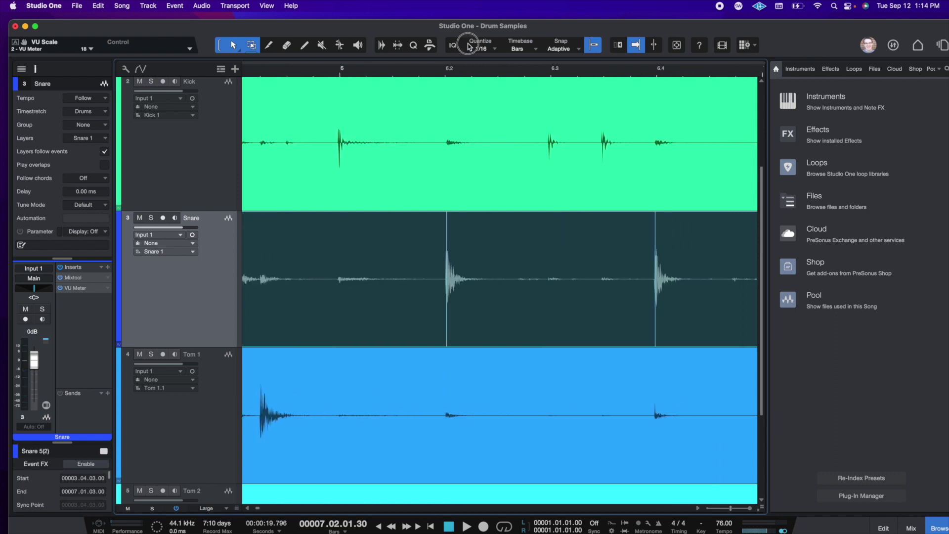
{"action": "left_click_drag", "start_coordinate": [442, 71], "coordinate": [274, 213]}
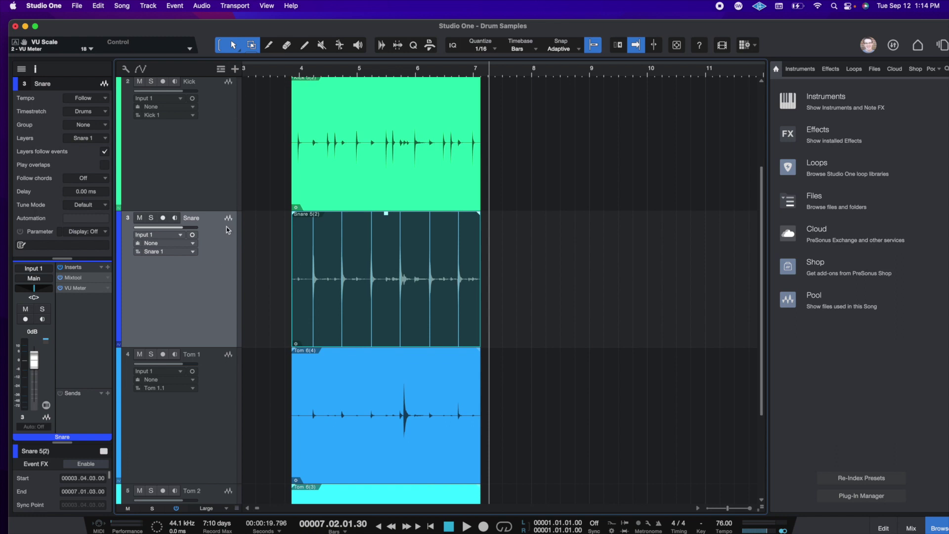
Step: Add one instrument track named Snare Sample, coloured blue, below the Snare track
{"action": "key", "text": "t"}
{"action": "left_click", "coordinate": [454, 124]}
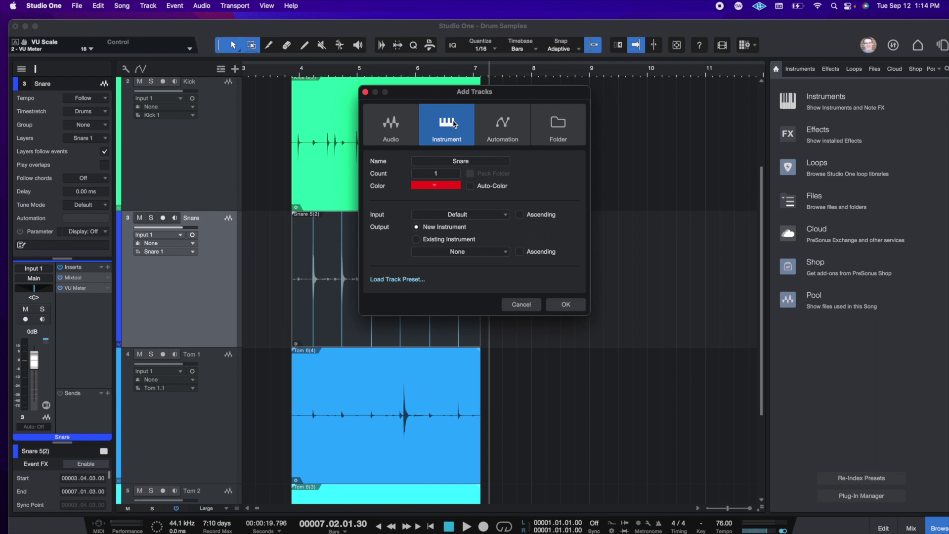
{"action": "left_click", "coordinate": [478, 165]}
{"action": "key", "text": "Right"}
{"action": "type", "text": "Sample"}
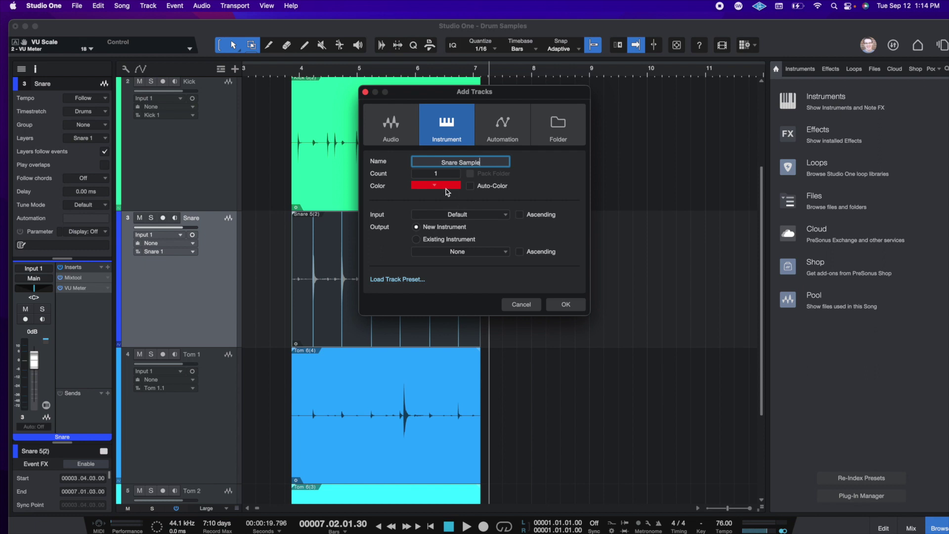
{"action": "left_click", "coordinate": [446, 189]}
{"action": "left_click", "coordinate": [420, 204]}
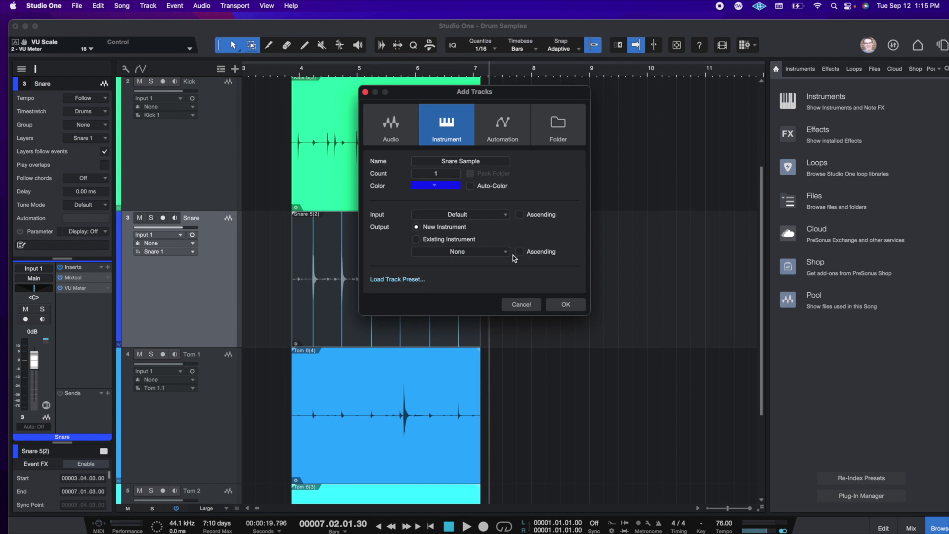
{"action": "left_click", "coordinate": [564, 304]}
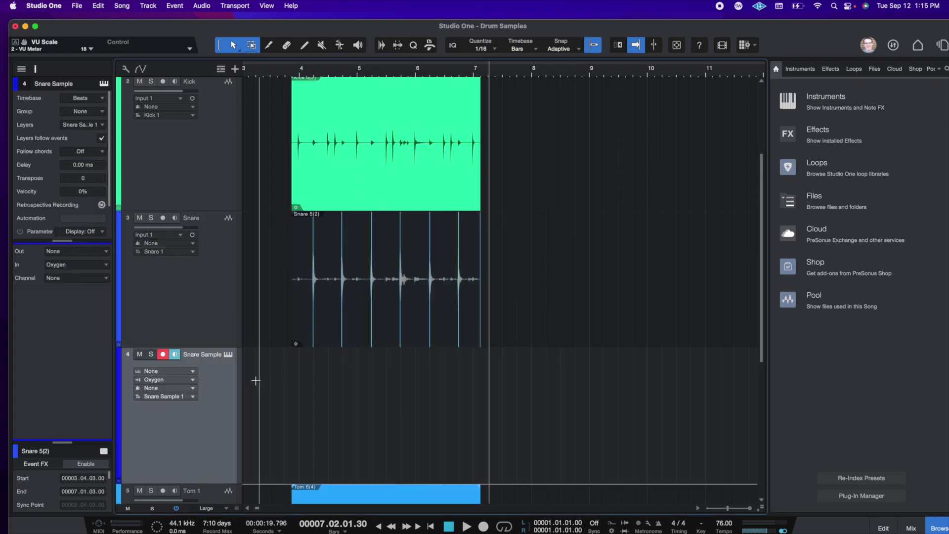
Step: Convert the Snare event's transients to notes on the Snare Sample track and open the resulting part for note editing
{"action": "left_click", "coordinate": [214, 309]}
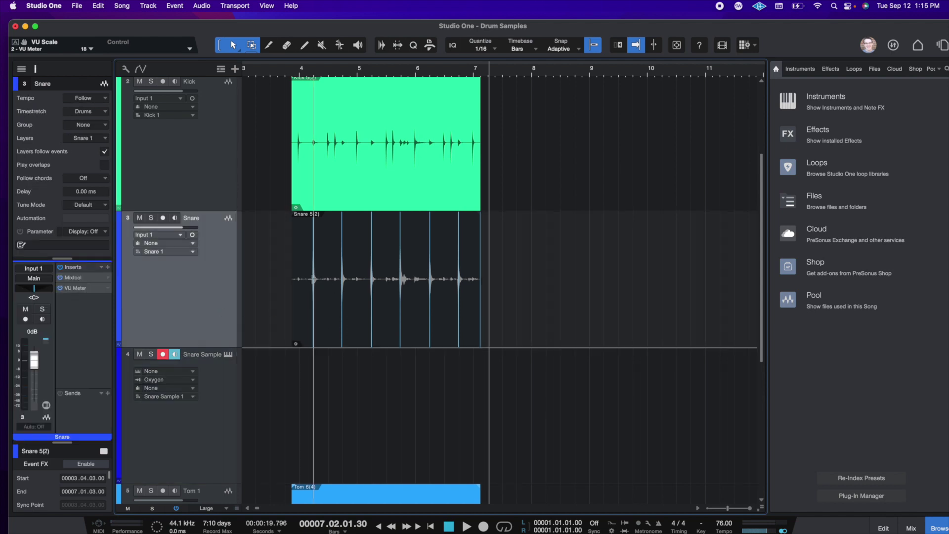
{"action": "left_click", "coordinate": [331, 323]}
{"action": "left_click_drag", "start_coordinate": [328, 322], "coordinate": [331, 360]}
{"action": "double_click", "coordinate": [323, 453]}
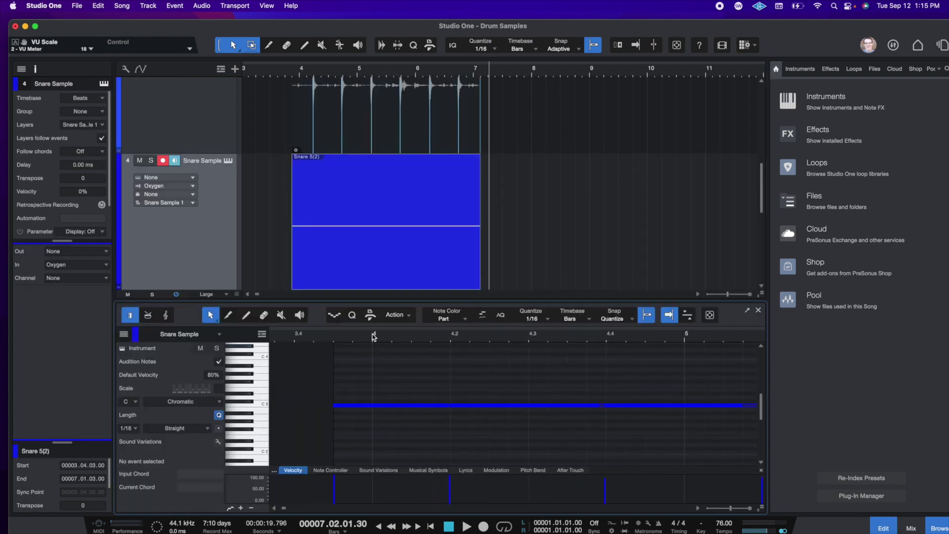
Step: Examine the C3 notes along the whole Snare Sample part in the note editor
{"action": "left_click", "coordinate": [370, 315]}
{"action": "left_click_drag", "start_coordinate": [365, 338], "coordinate": [364, 353]}
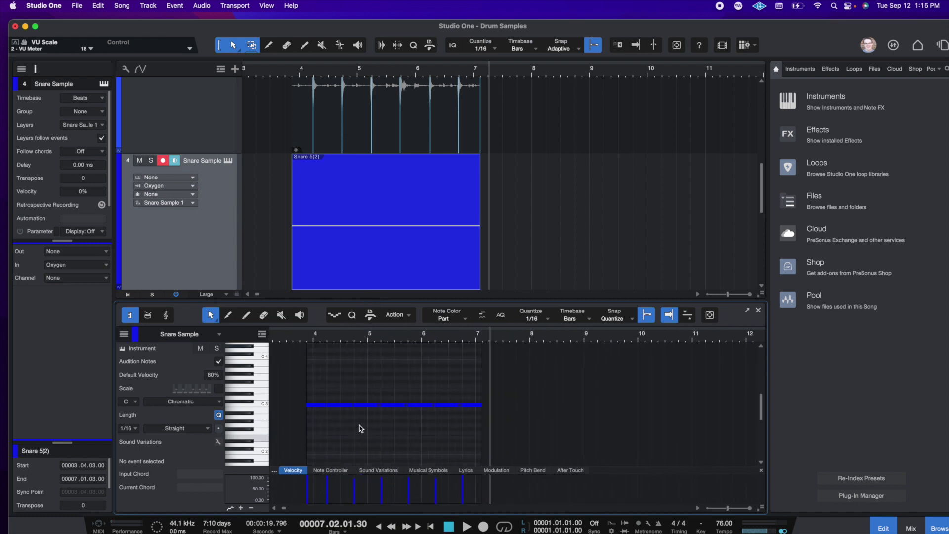
{"action": "left_click", "coordinate": [384, 406]}
{"action": "left_click", "coordinate": [420, 405]}
{"action": "left_click", "coordinate": [447, 405]}
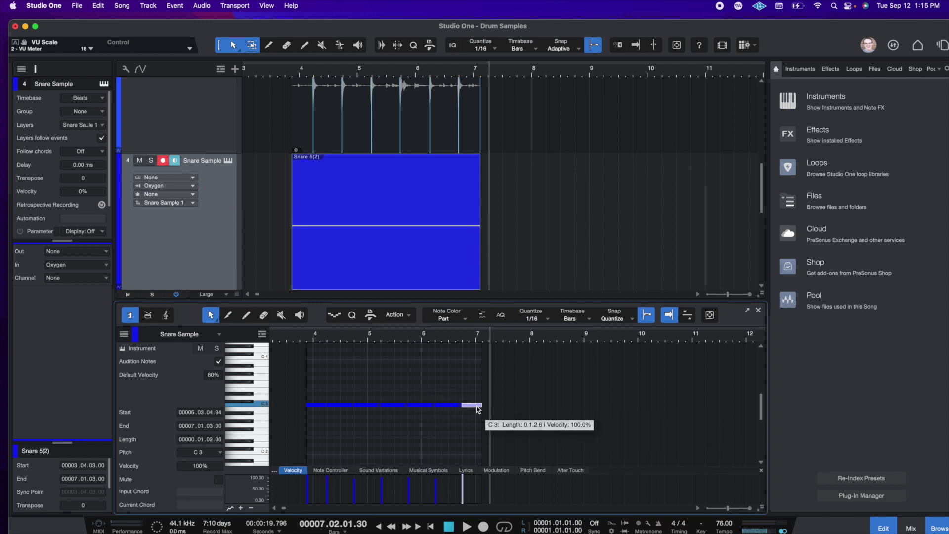
Step: Select the Snare event, reduce the track height to Medium, and select the Snare Sample track
{"action": "left_click", "coordinate": [326, 138]}
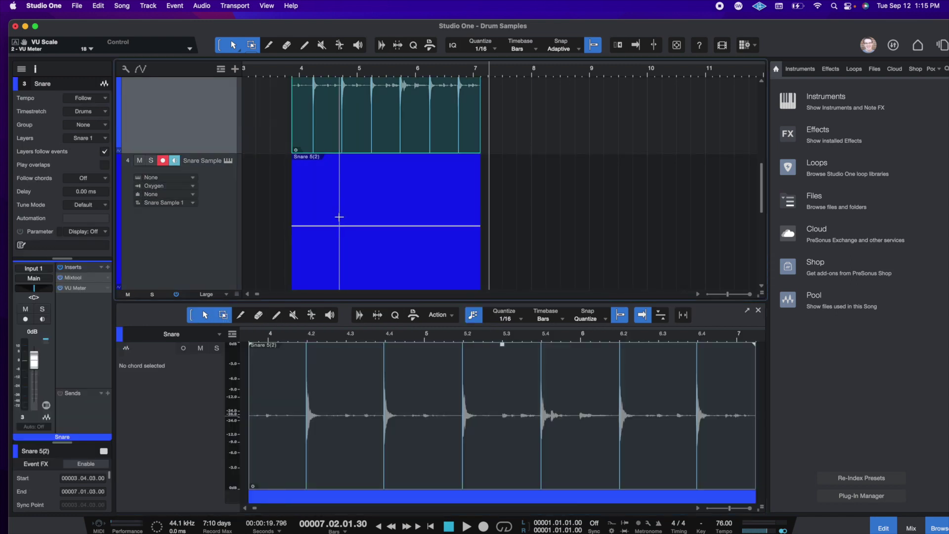
{"action": "scroll", "coordinate": [334, 216], "scroll_direction": "up", "scroll_amount": 2}
{"action": "left_click_drag", "start_coordinate": [237, 295], "coordinate": [235, 355]}
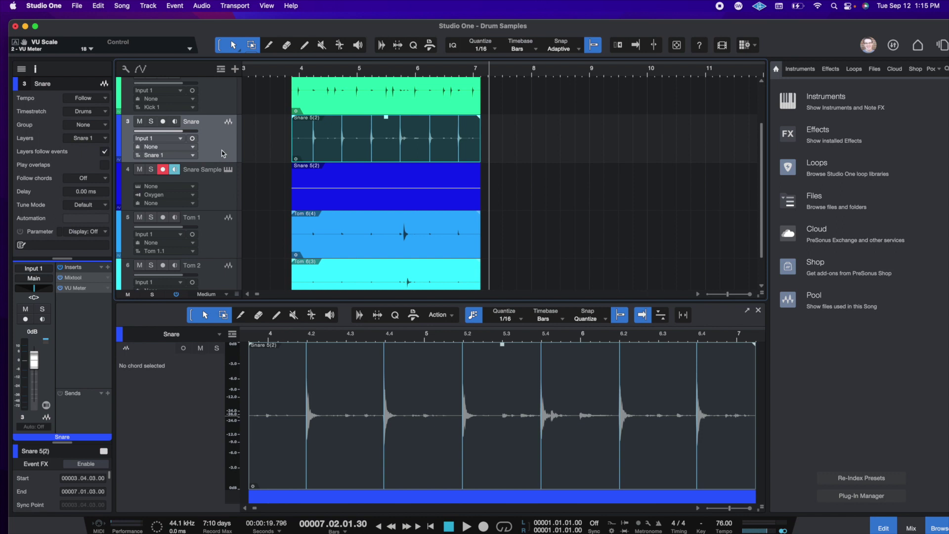
{"action": "left_click", "coordinate": [215, 190]}
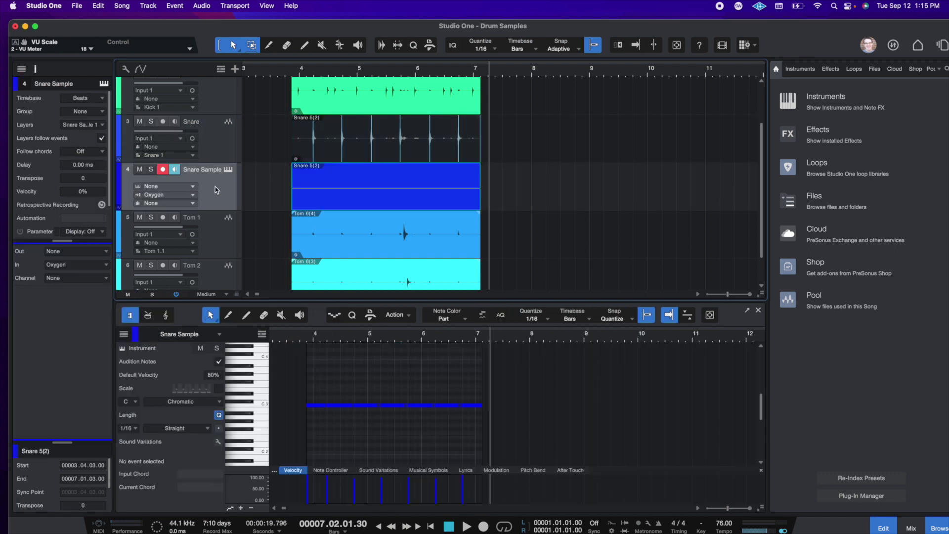
Step: Detect the transients of the Kick audio event
{"action": "scroll", "coordinate": [216, 190], "scroll_direction": "up", "scroll_amount": 3}
{"action": "left_click", "coordinate": [226, 158]}
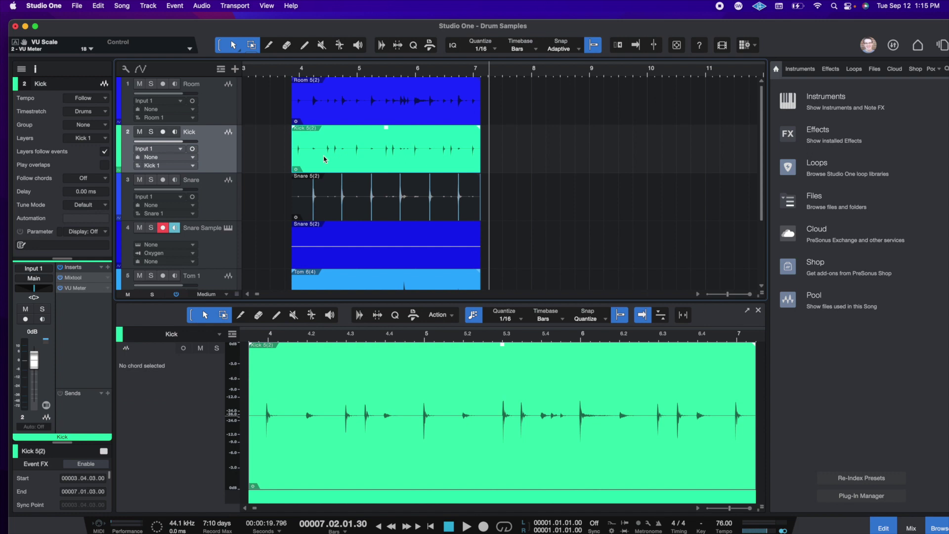
{"action": "right_click", "coordinate": [334, 160]}
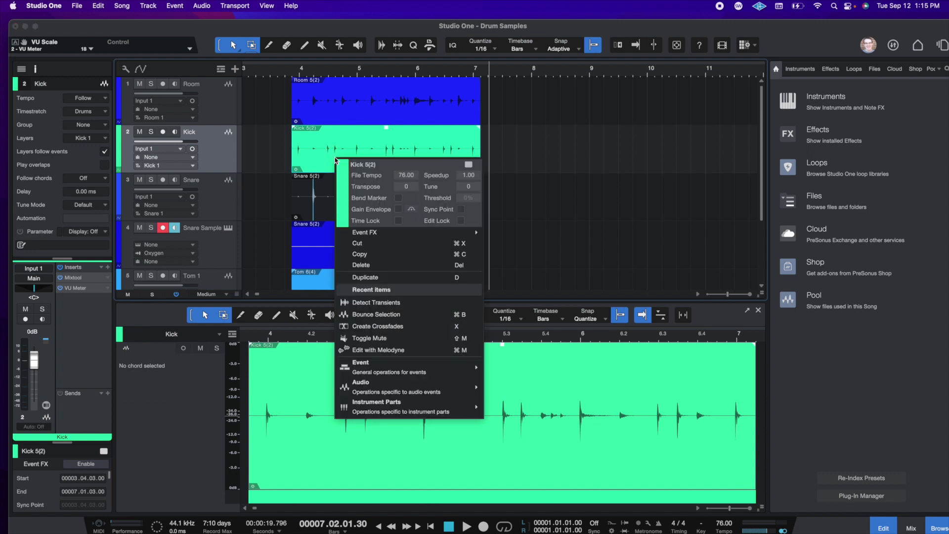
{"action": "mouse_move", "coordinate": [423, 388]}
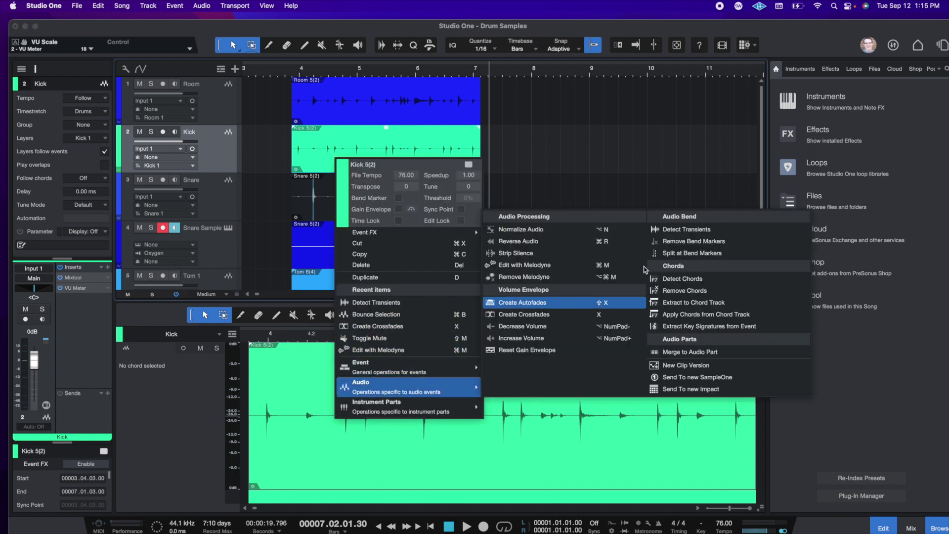
{"action": "left_click", "coordinate": [706, 229]}
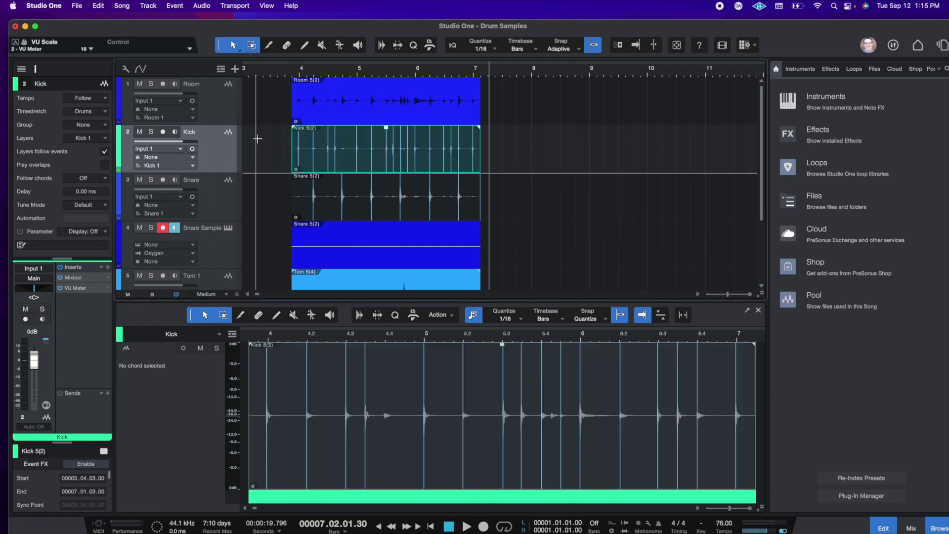
Step: Remove the Kick event's bend marker at the snare bleed on 4.2 with the Bend tool
{"action": "left_click_drag", "start_coordinate": [311, 69], "coordinate": [307, 98]}
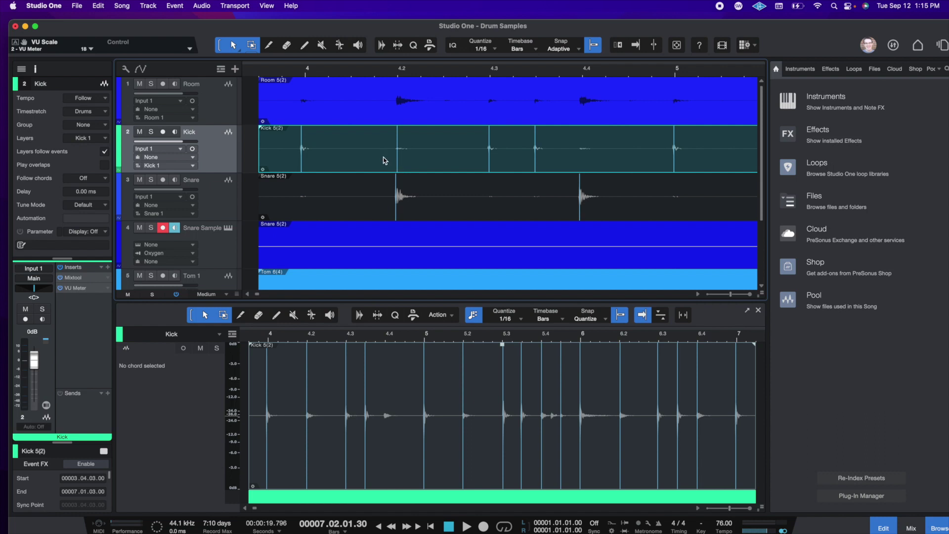
{"action": "left_click", "coordinate": [343, 44]}
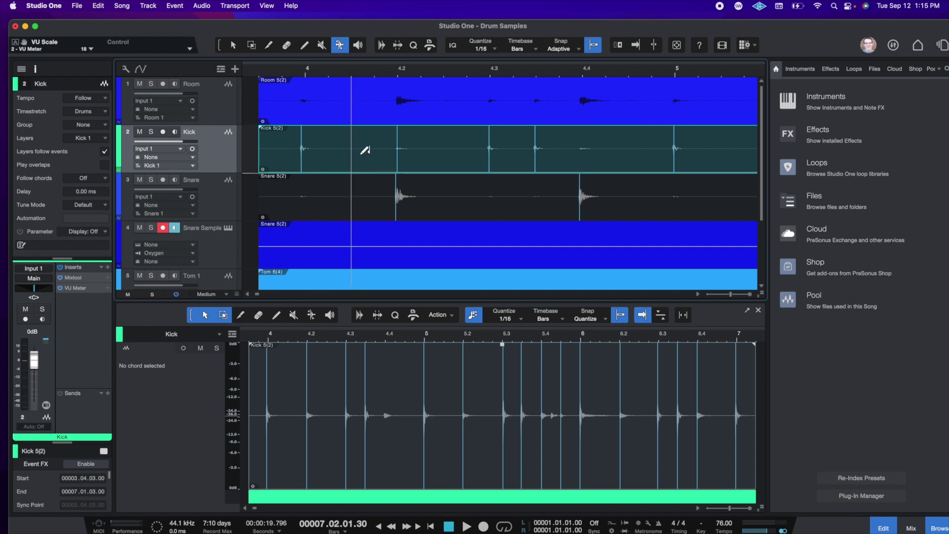
{"action": "double_click", "coordinate": [399, 167]}
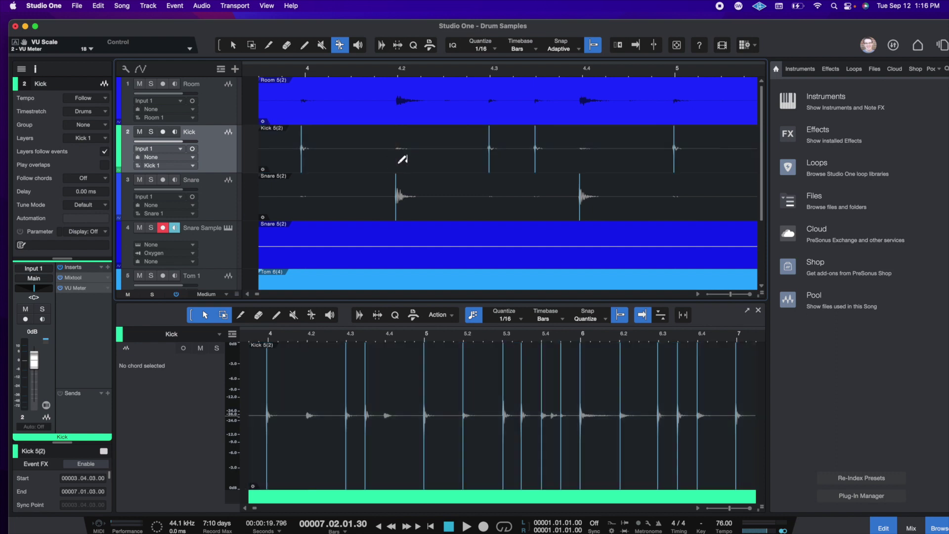
Step: Solo the Kick track, play from just before bar 4 with autoscroll, and remove the Kick bend marker at the snare bleed on 5.2
{"action": "left_click", "coordinate": [282, 72]}
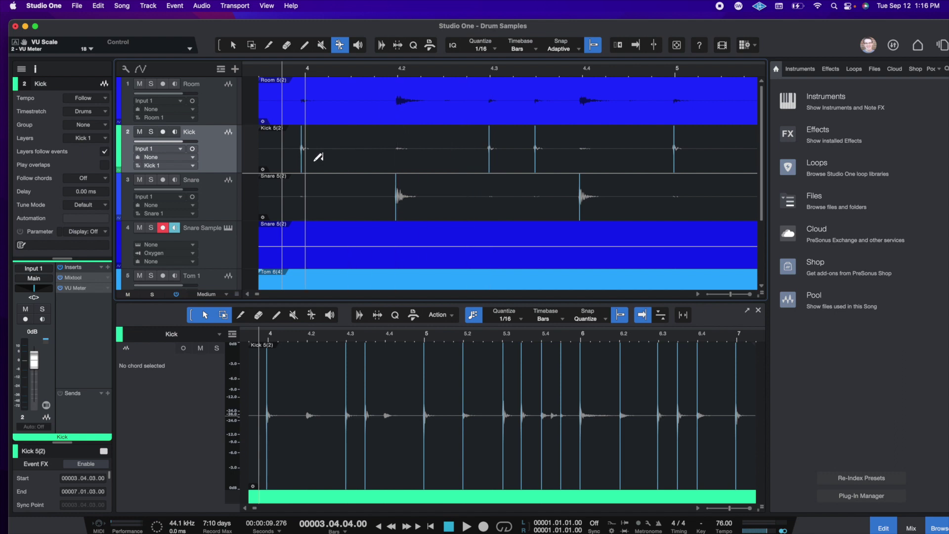
{"action": "key", "text": "s"}
{"action": "key", "text": "space"}
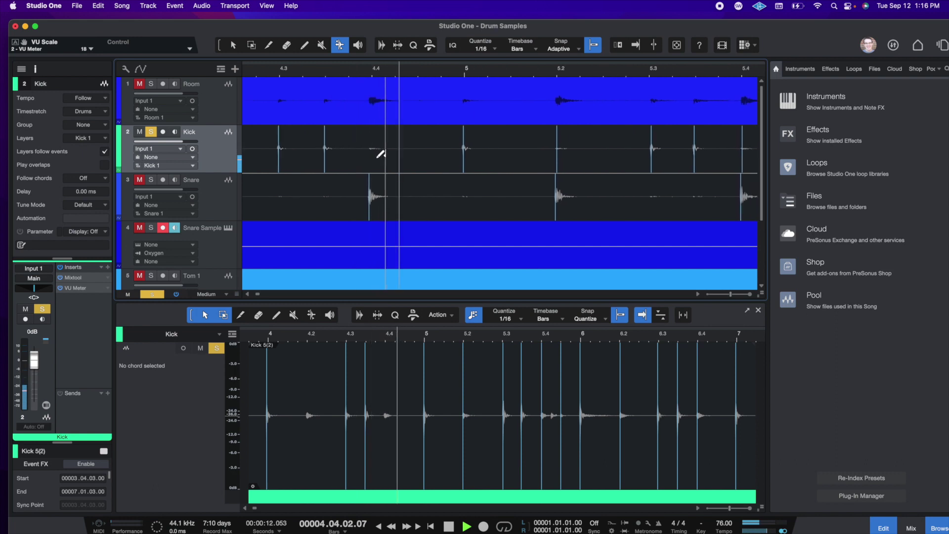
{"action": "key", "text": "f"}
{"action": "left_click", "coordinate": [360, 157]}
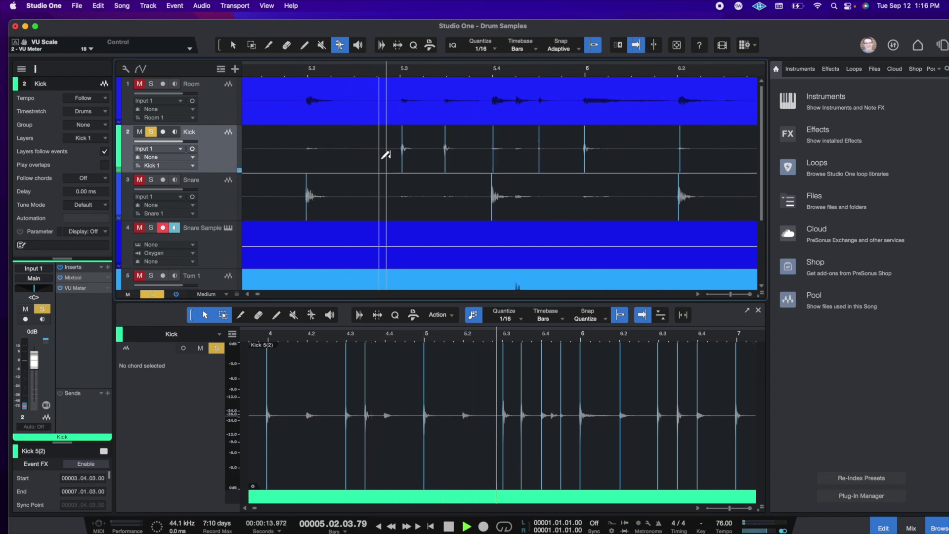
Step: Remove the two Kick bend markers at the bleed on and just after 5.4, and continue auditioning the soloed track
{"action": "left_click", "coordinate": [319, 163]}
{"action": "left_click", "coordinate": [366, 163]}
{"action": "key", "text": "space"}
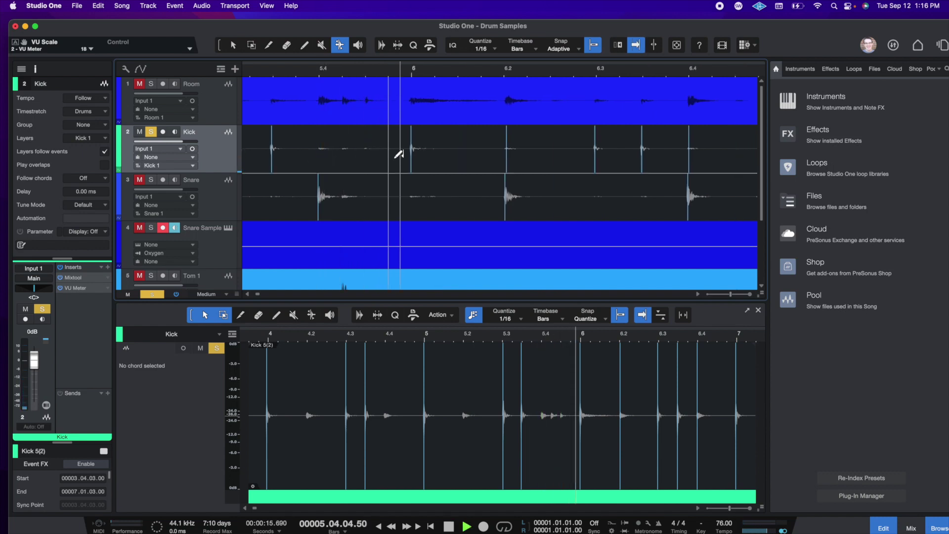
{"action": "key", "text": "space"}
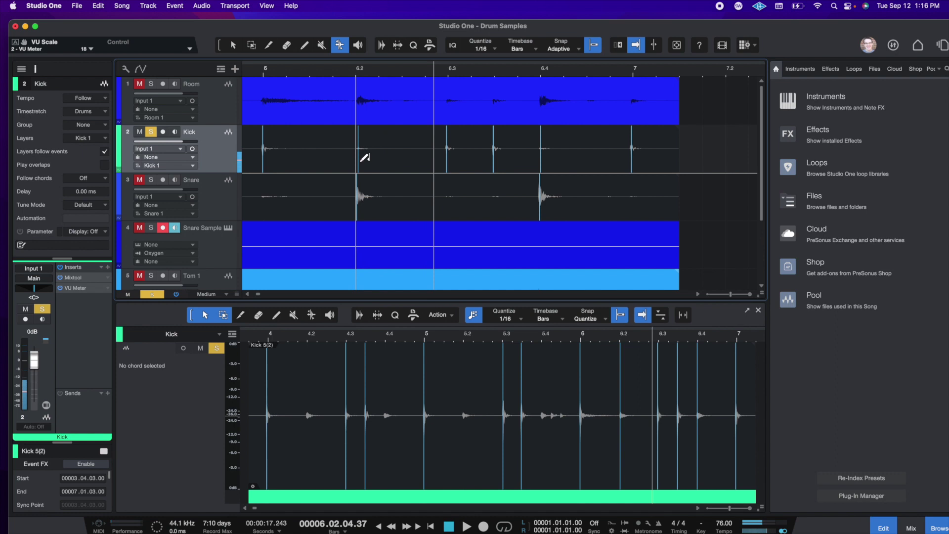
Step: Remove the Kick bend markers at the snare bleed on 6.2 and 6.4, play to the event's end, and unsolo the Kick track
{"action": "left_click", "coordinate": [358, 158]}
{"action": "key", "text": "space"}
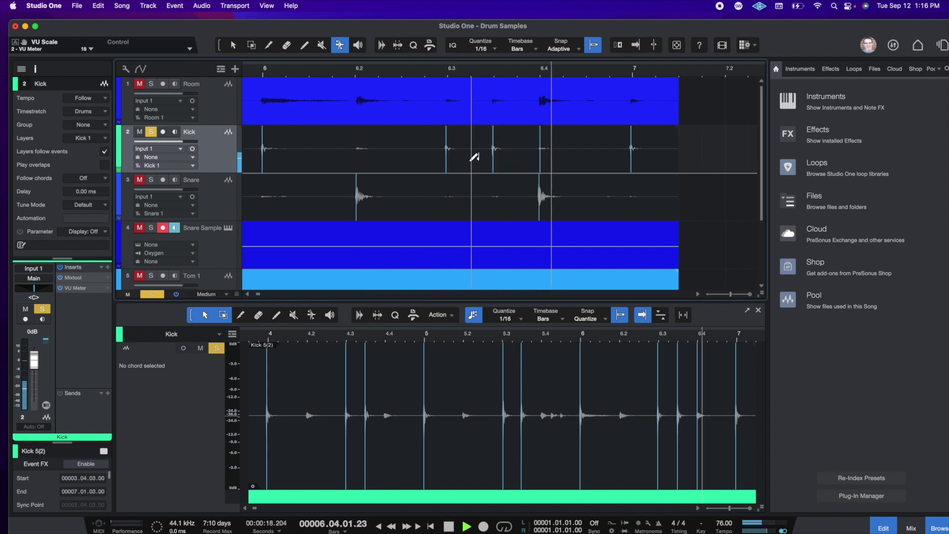
{"action": "key", "text": "f"}
{"action": "key", "text": "space"}
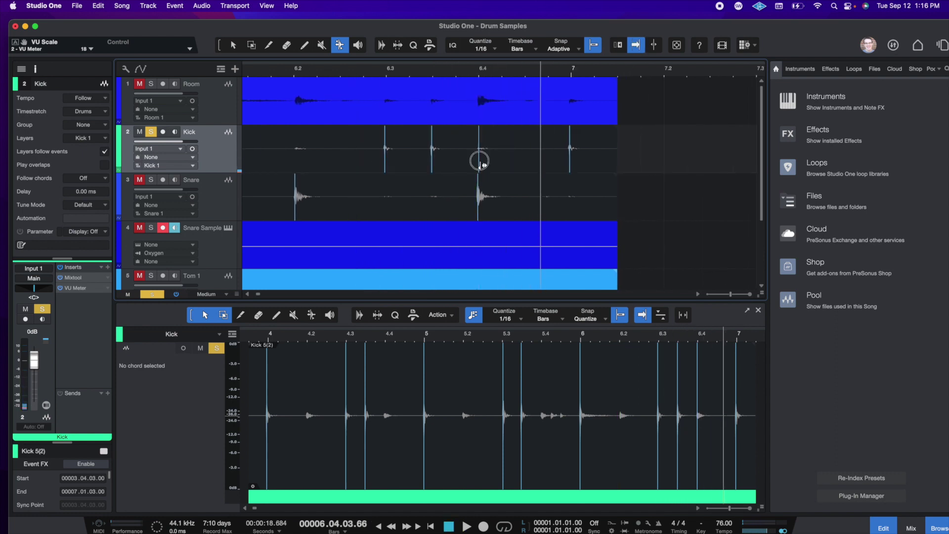
{"action": "key", "text": "space"}
{"action": "key", "text": "z"}
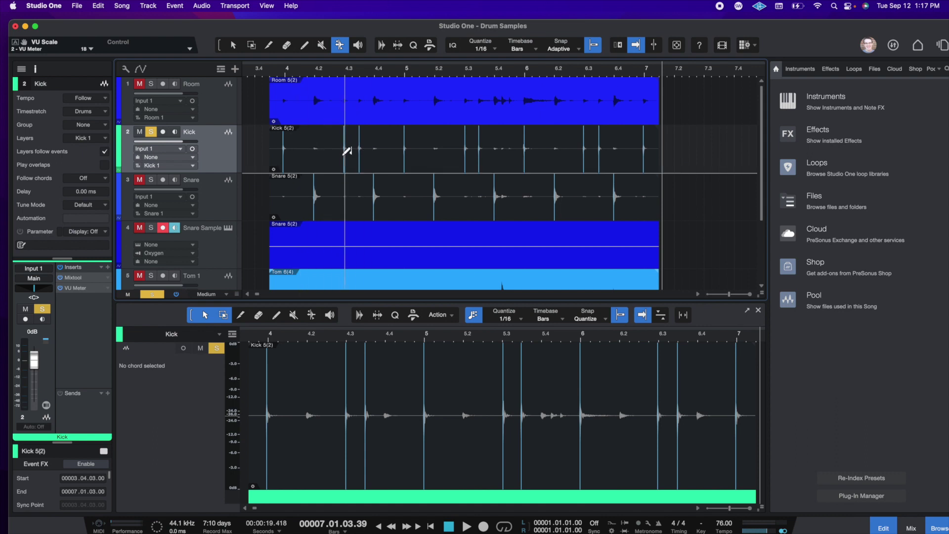
{"action": "key", "text": "s"}
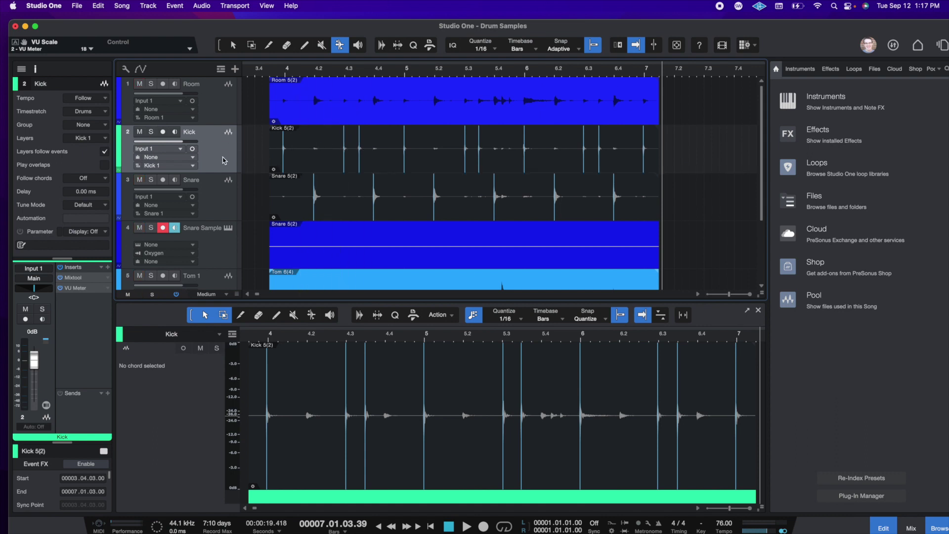
Step: Add a green instrument track named Kick Sample with a new instrument output below the Kick track
{"action": "left_click", "coordinate": [235, 69]}
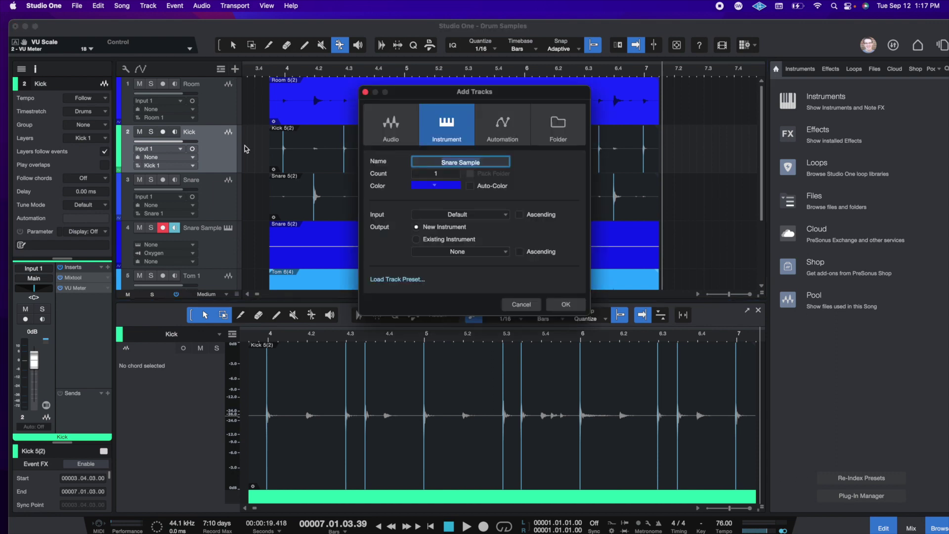
{"action": "type", "text": "Kick Sample"}
{"action": "left_click", "coordinate": [418, 184]}
{"action": "left_click", "coordinate": [488, 220]}
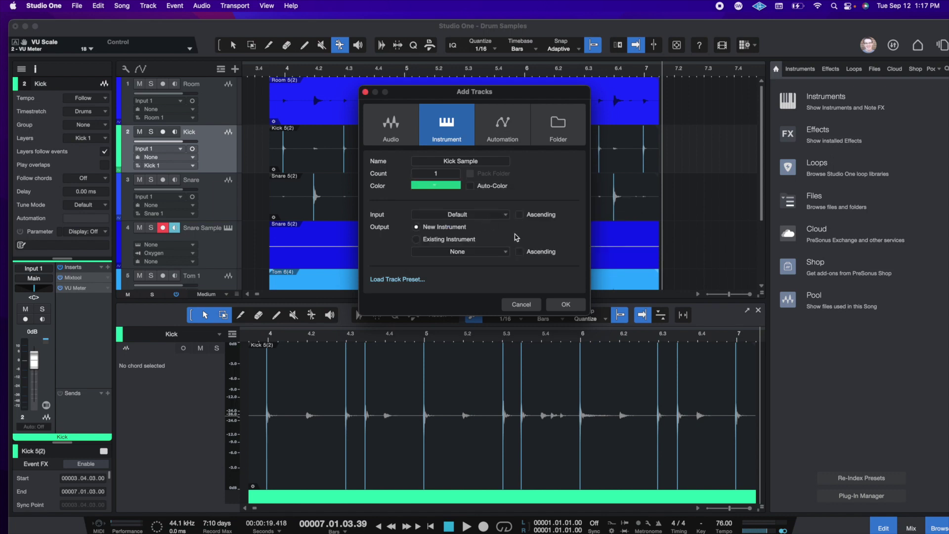
{"action": "left_click", "coordinate": [566, 305]}
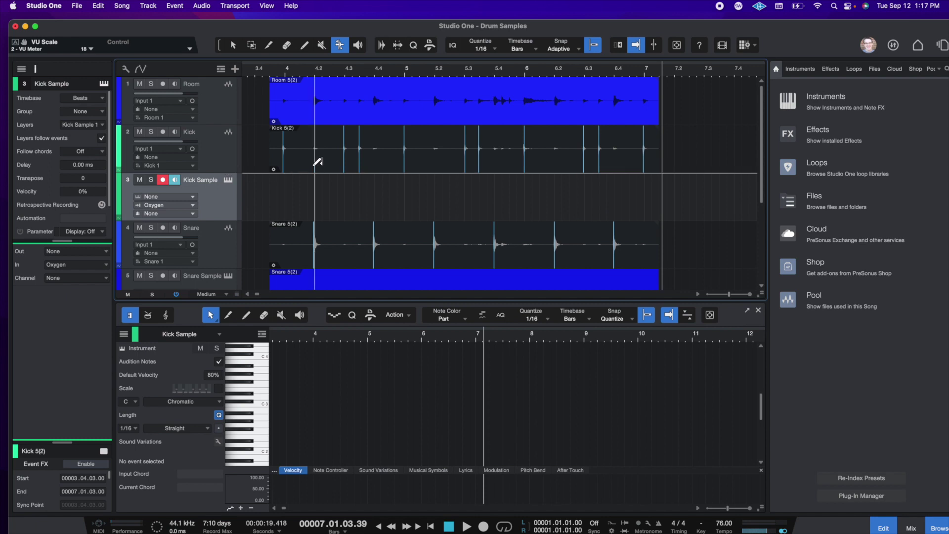
Step: Convert the Kick event's transients into notes on the Kick Sample track and raise the velocity of all its notes to 100%
{"action": "left_click_drag", "start_coordinate": [317, 162], "coordinate": [318, 171]}
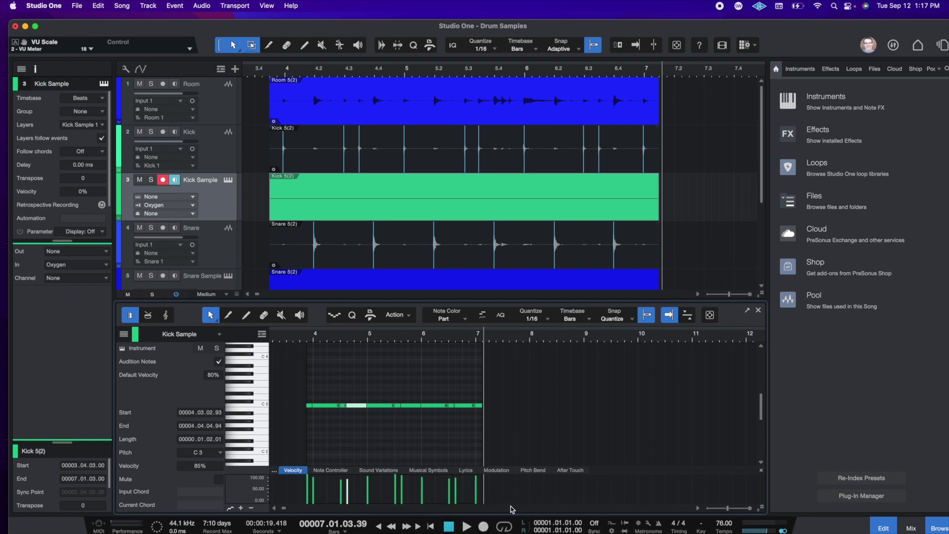
{"action": "left_click_drag", "start_coordinate": [509, 488], "coordinate": [262, 478]}
{"action": "left_click_drag", "start_coordinate": [306, 379], "coordinate": [555, 421]}
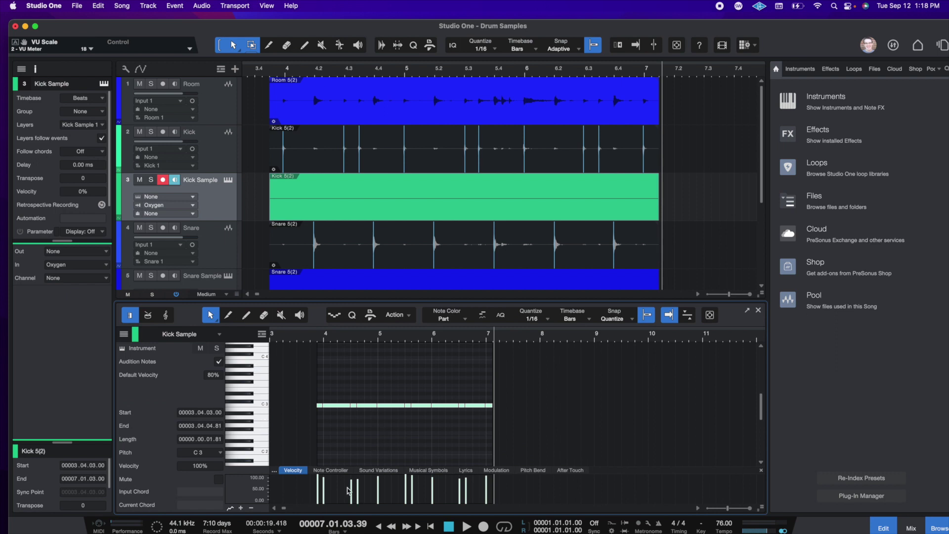
{"action": "left_click_drag", "start_coordinate": [350, 487], "coordinate": [361, 461]}
Step: Select all notes of the Snare Sample part and raise their velocity to 100%
{"action": "scroll", "coordinate": [376, 188], "scroll_direction": "down", "scroll_amount": 1}
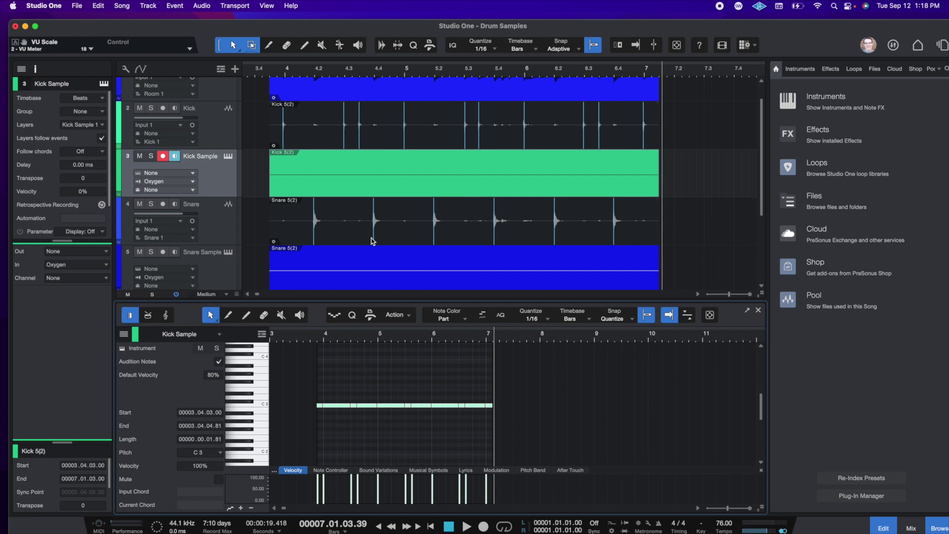
{"action": "scroll", "coordinate": [338, 237], "scroll_direction": "down", "scroll_amount": 1}
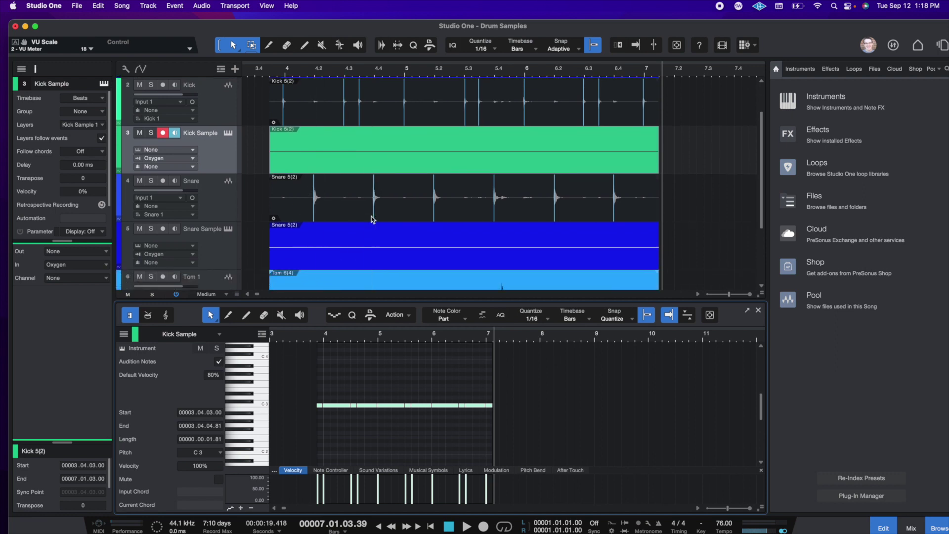
{"action": "left_click", "coordinate": [363, 263]}
{"action": "left_click_drag", "start_coordinate": [307, 376], "coordinate": [531, 430]}
{"action": "left_click_drag", "start_coordinate": [436, 480], "coordinate": [438, 440]}
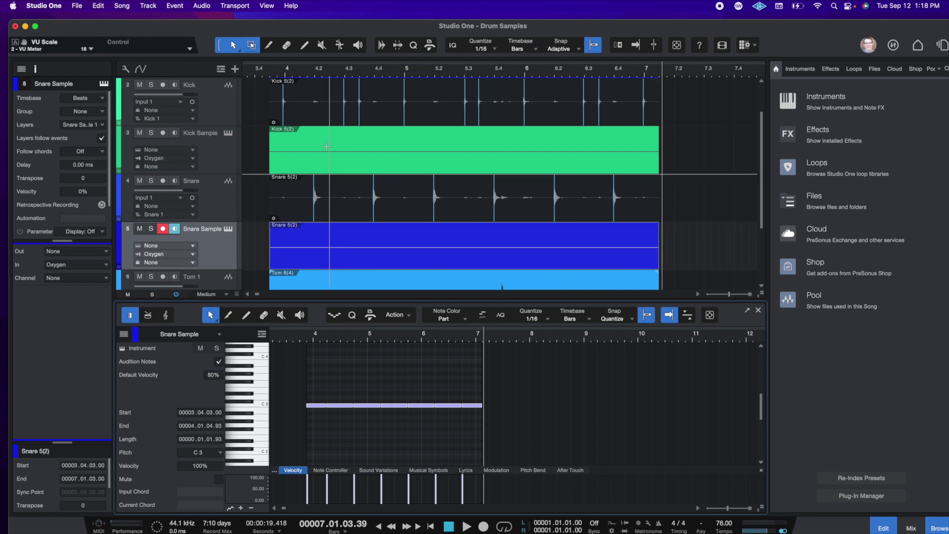
Step: Detect the transients of the Tom 1 audio event
{"action": "scroll", "coordinate": [326, 148], "scroll_direction": "up", "scroll_amount": 2}
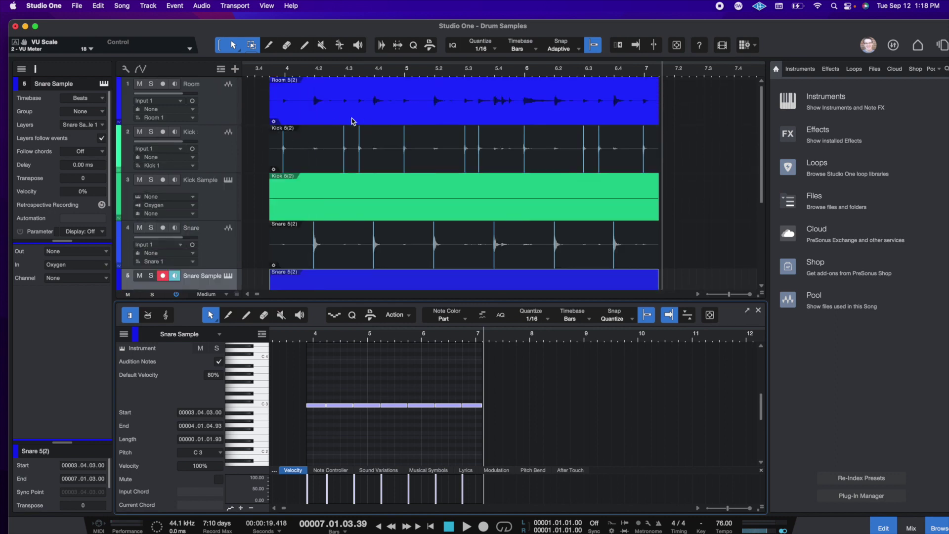
{"action": "left_click", "coordinate": [325, 111]}
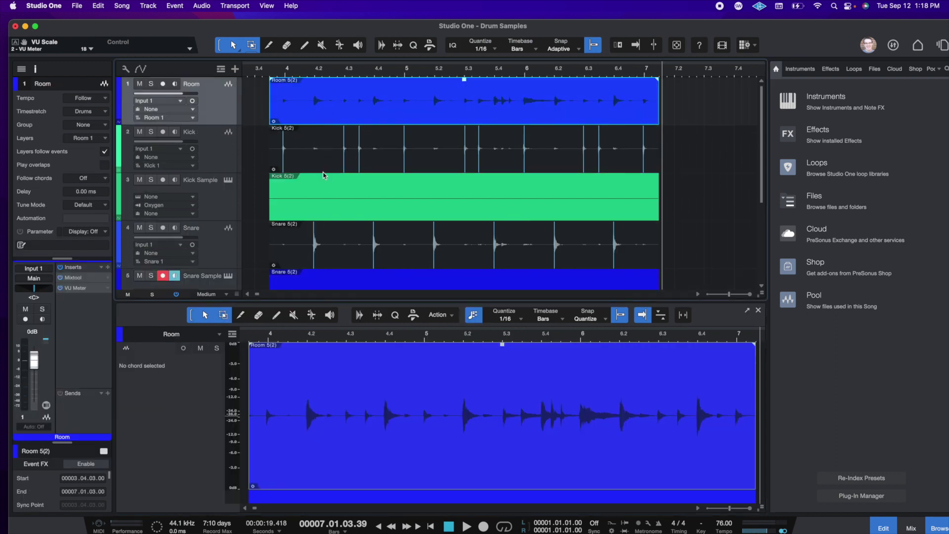
{"action": "scroll", "coordinate": [324, 174], "scroll_direction": "down", "scroll_amount": 3}
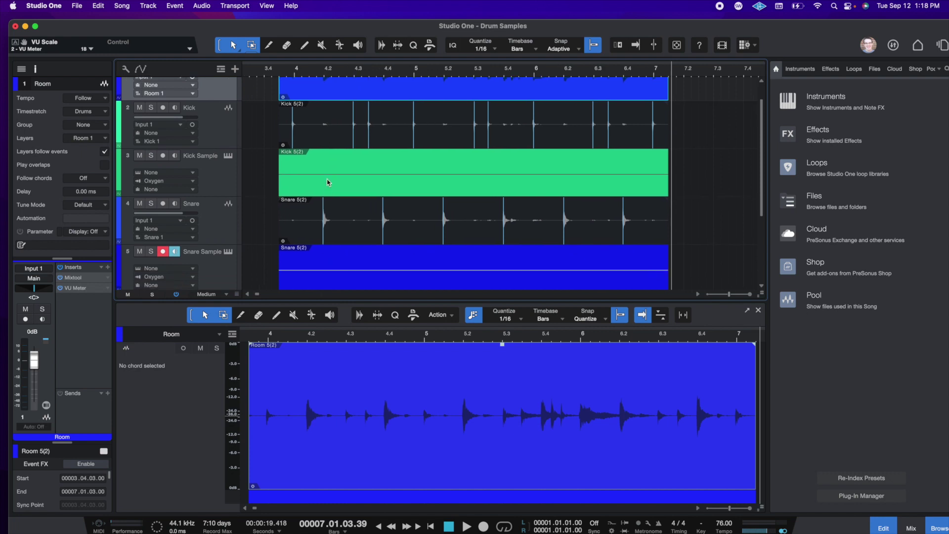
{"action": "scroll", "coordinate": [325, 176], "scroll_direction": "down", "scroll_amount": 4}
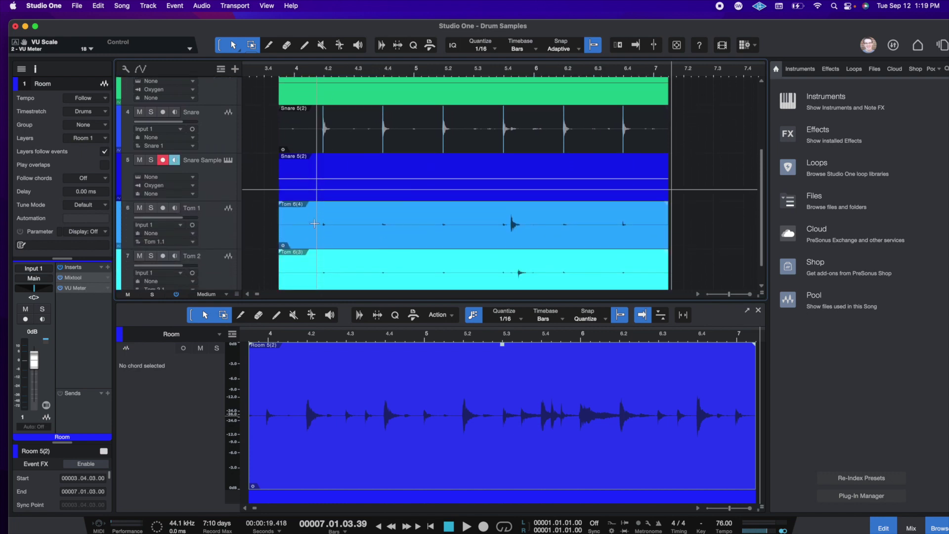
{"action": "left_click", "coordinate": [364, 204]}
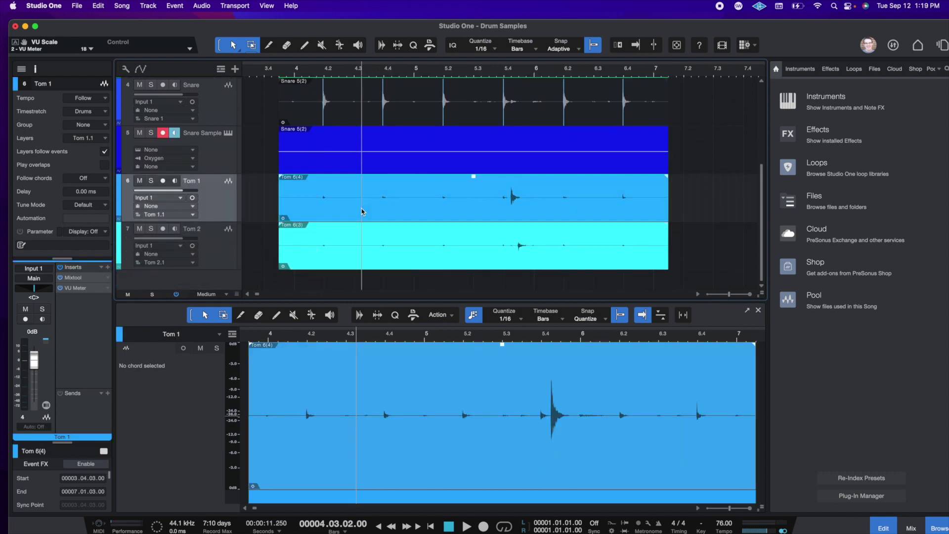
{"action": "right_click", "coordinate": [489, 221]}
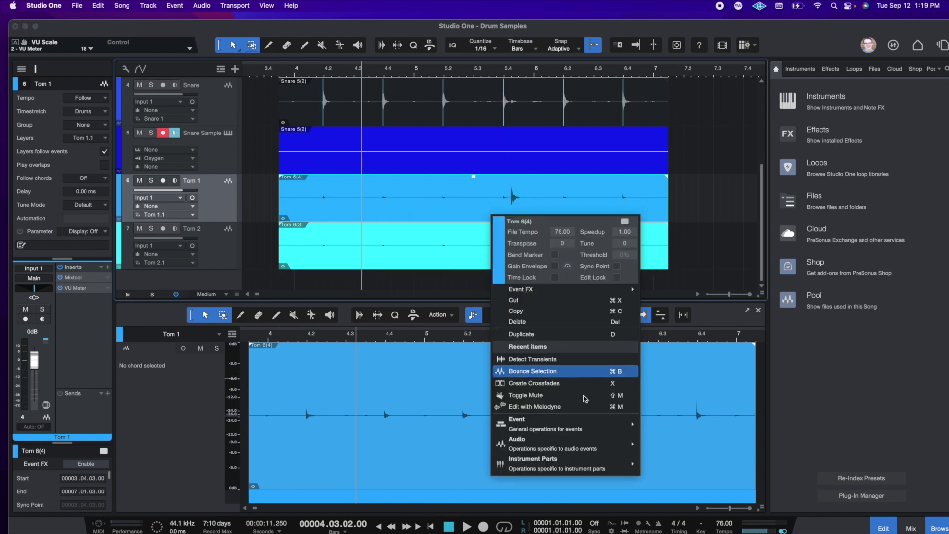
{"action": "mouse_move", "coordinate": [588, 449]}
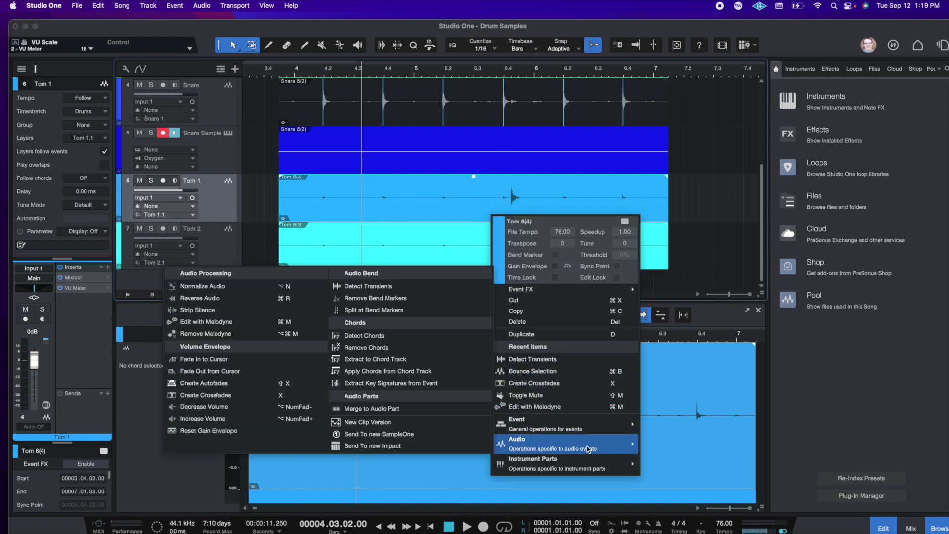
{"action": "left_click", "coordinate": [367, 286]}
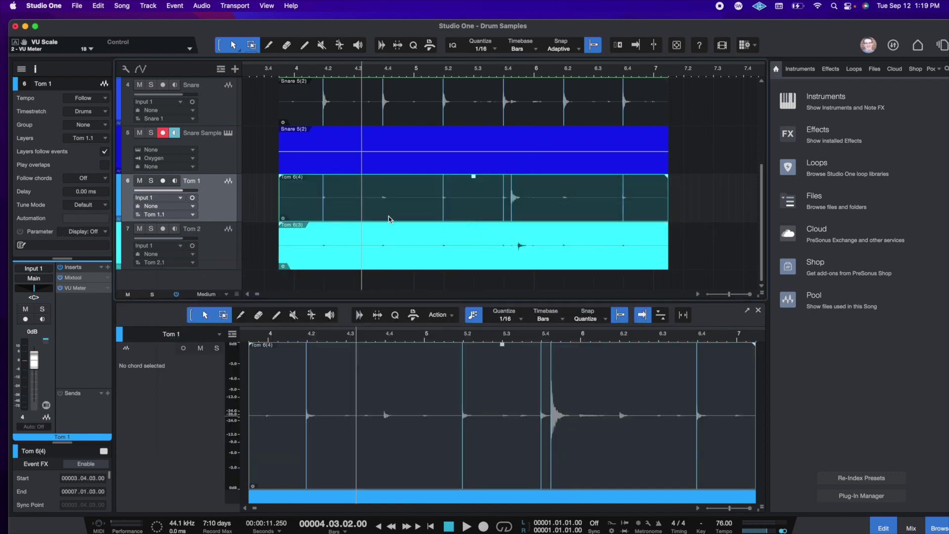
Step: Remove the Tom 1 event's bend markers at the snare bleed on 4.2, 5.2, 5.4 and 6.4 with the Bend tool, keeping the tom hit's marker
{"action": "key", "text": "7"}
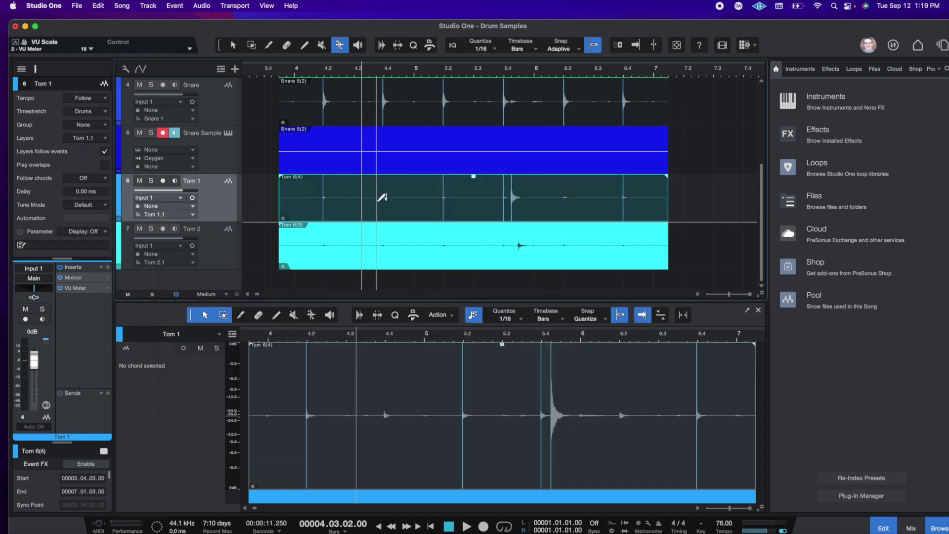
{"action": "double_click", "coordinate": [507, 202]}
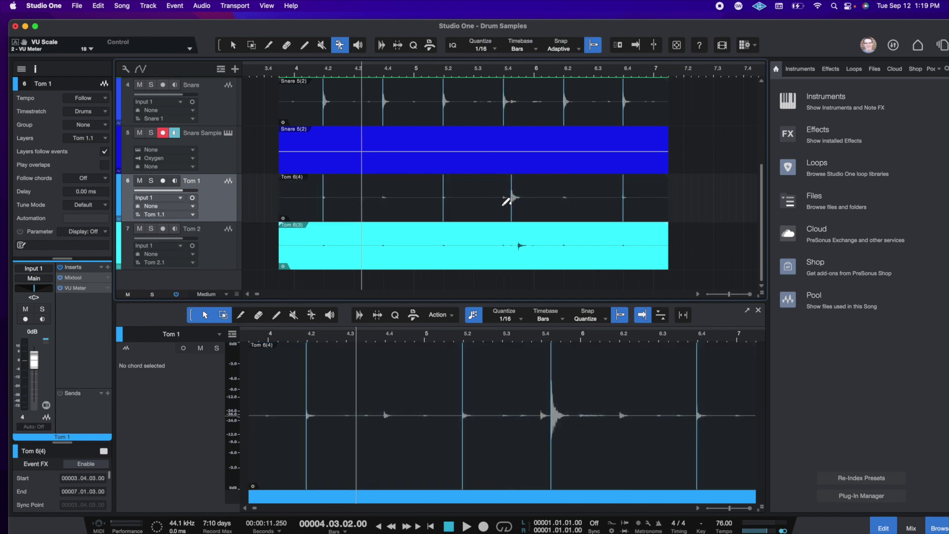
{"action": "double_click", "coordinate": [445, 211]}
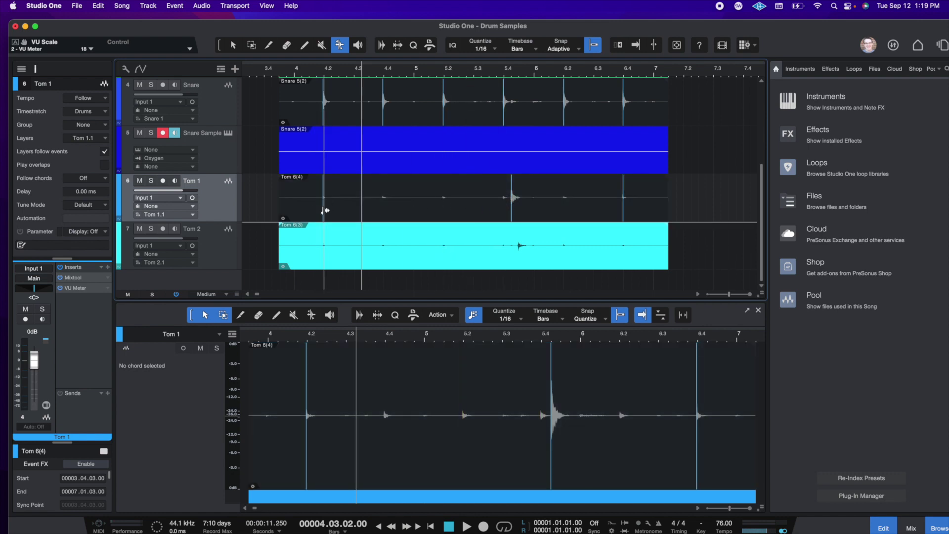
{"action": "double_click", "coordinate": [331, 202]}
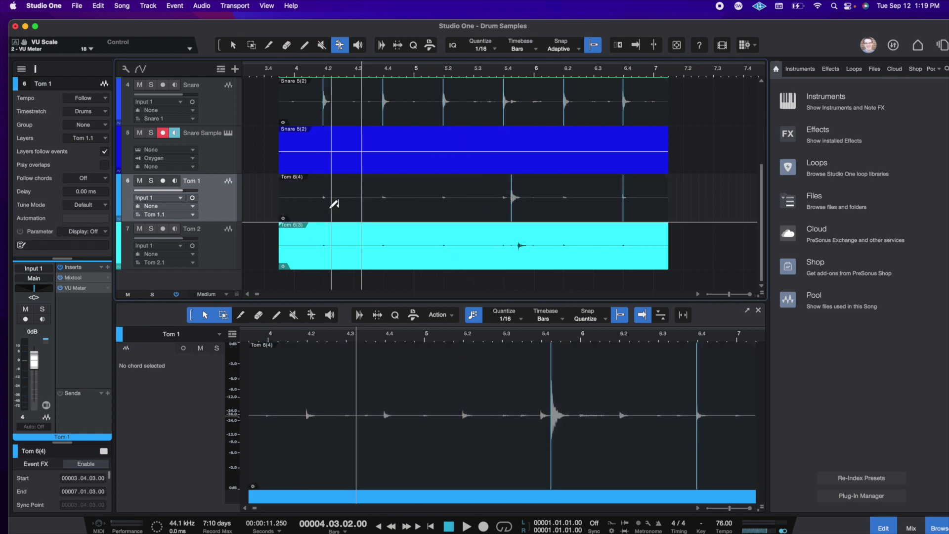
{"action": "double_click", "coordinate": [625, 207]}
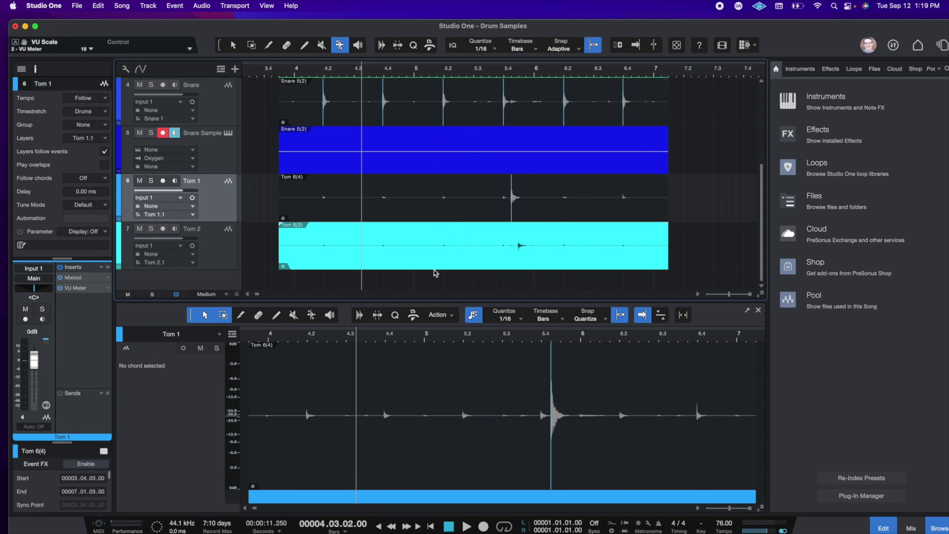
Step: Return to the Arrow tool and detect the transients of the Tom 2 audio event
{"action": "key", "text": "a"}
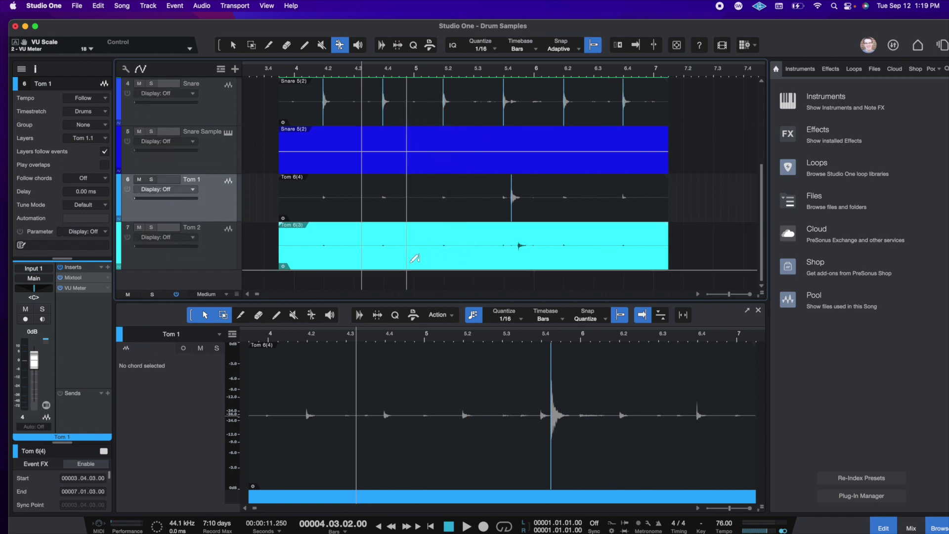
{"action": "key", "text": "1"}
{"action": "left_click", "coordinate": [432, 261]}
{"action": "right_click", "coordinate": [432, 261]}
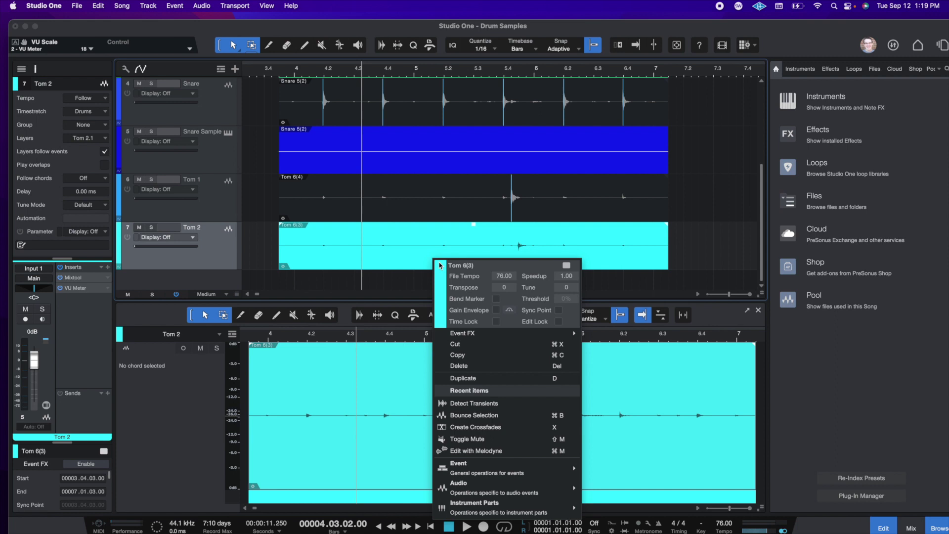
{"action": "left_click", "coordinate": [537, 407]}
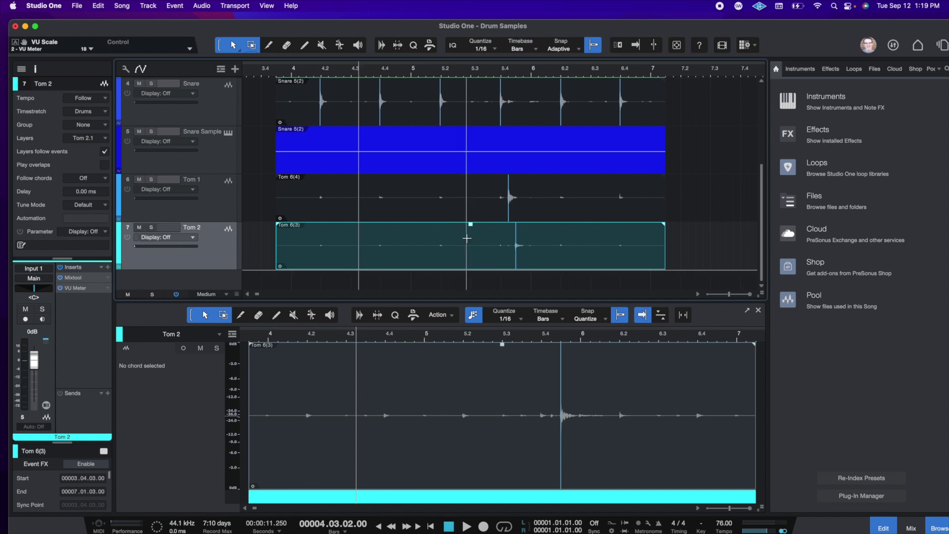
Step: Add a blue instrument track named Tom 1 Sample directly below the Tom 1 track
{"action": "left_click", "coordinate": [216, 203]}
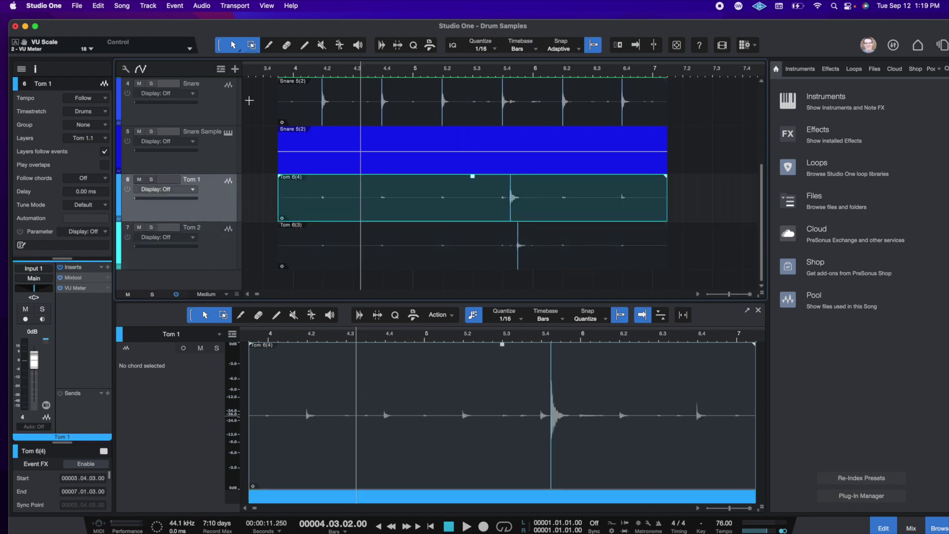
{"action": "left_click", "coordinate": [236, 70]}
{"action": "type", "text": "Tom 1 Sample"}
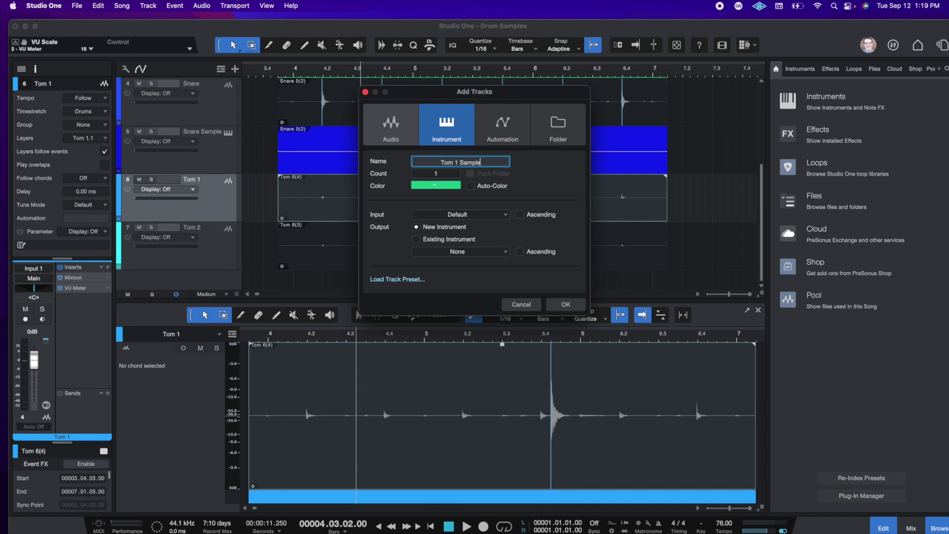
{"action": "left_click", "coordinate": [441, 187]}
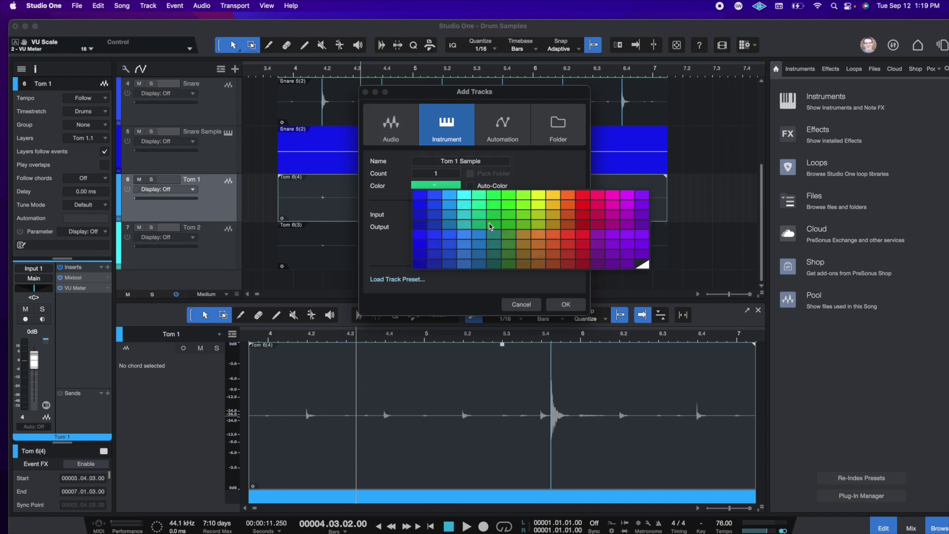
{"action": "left_click", "coordinate": [459, 241]}
{"action": "left_click", "coordinate": [564, 304]}
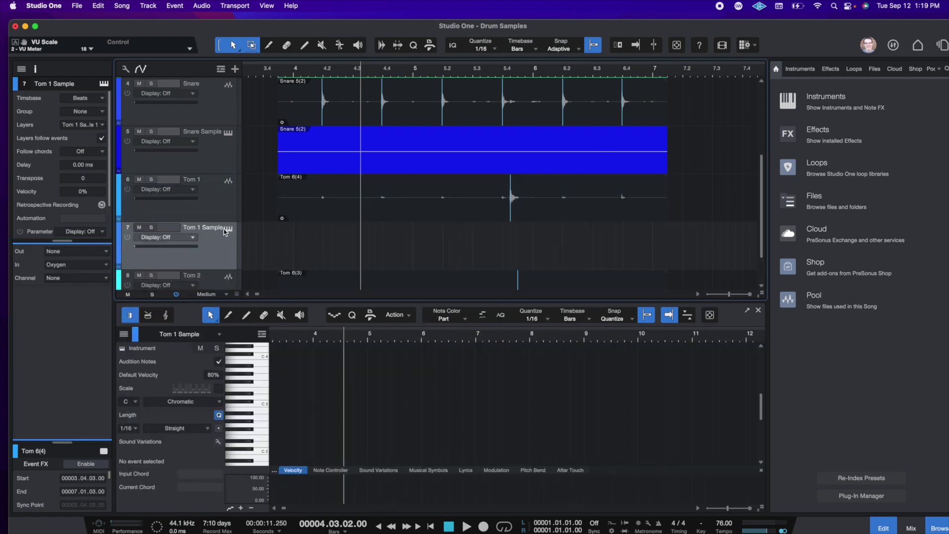
Step: Convert the Tom 1 event's transients into notes on the Tom 1 Sample track and delete the extra note at the part's start
{"action": "scroll", "coordinate": [390, 200], "scroll_direction": "down", "scroll_amount": 1}
{"action": "mouse_move", "coordinate": [398, 192]}
{"action": "left_mouse_down"}
{"action": "mouse_move", "coordinate": [398, 212]}
{"action": "mouse_move", "coordinate": [408, 186]}
{"action": "left_mouse_up"}
{"action": "scroll", "coordinate": [409, 191], "scroll_direction": "down", "scroll_amount": 1}
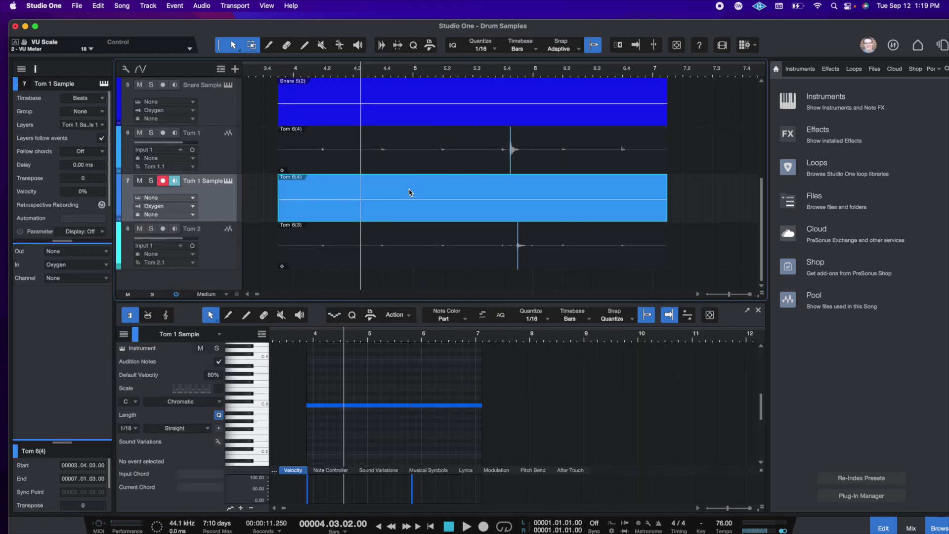
{"action": "left_click", "coordinate": [434, 405]}
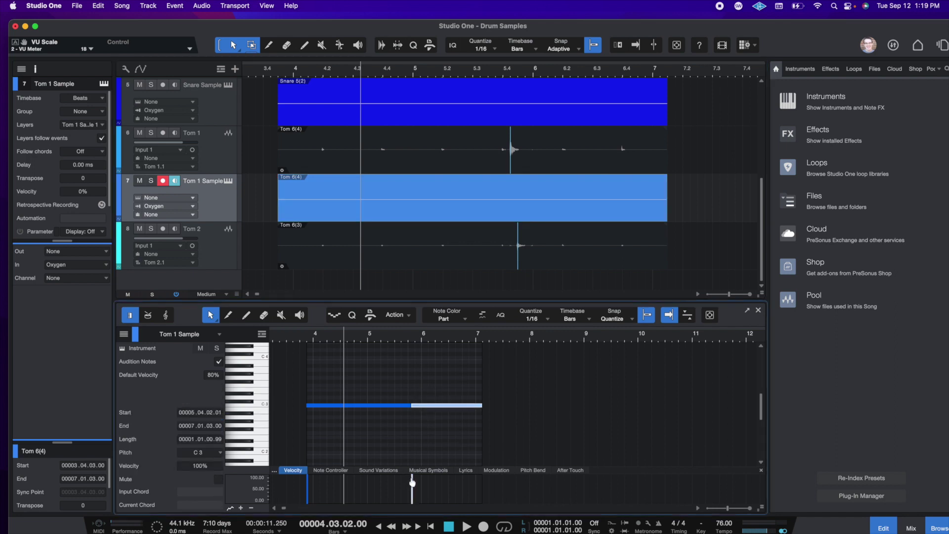
{"action": "left_click", "coordinate": [350, 406]}
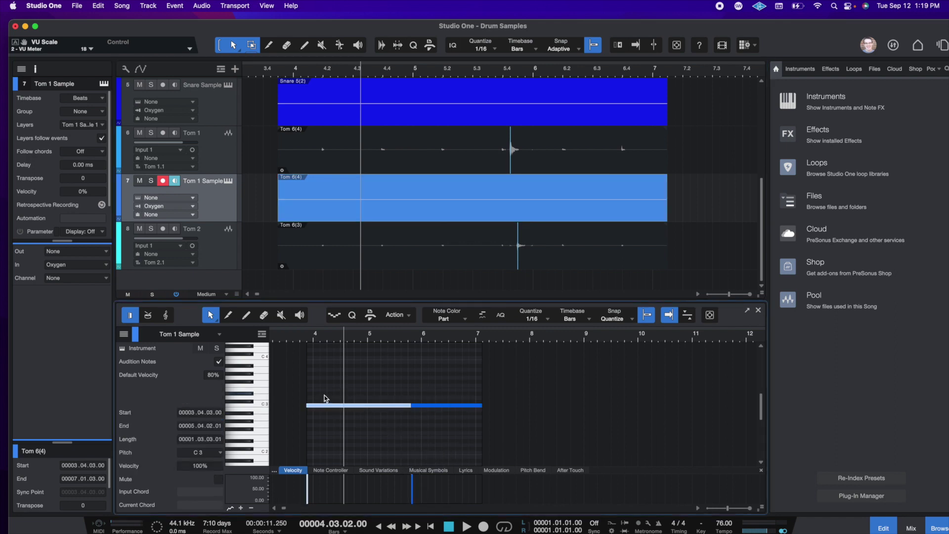
{"action": "key", "text": "Delete"}
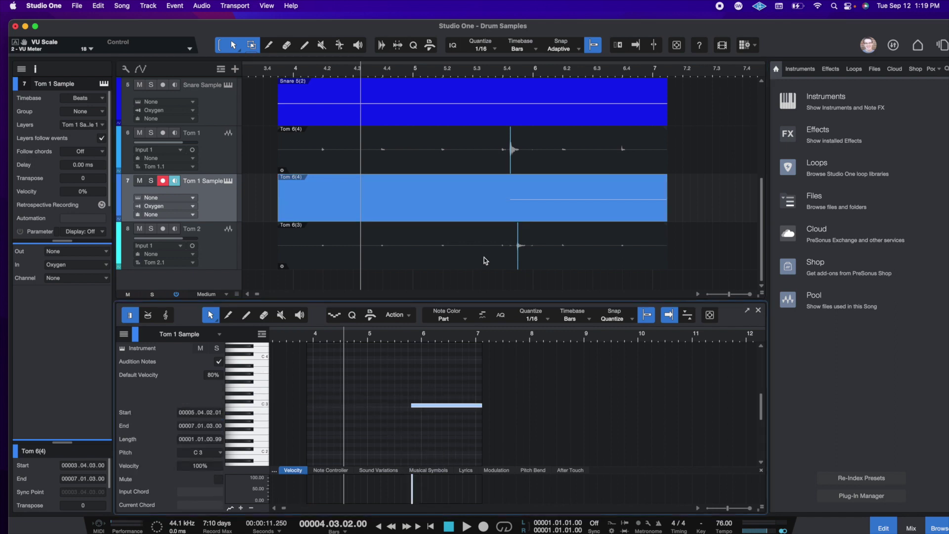
Step: Add a cyan instrument track named Tom 2 Sample directly below the Tom 2 track
{"action": "left_click", "coordinate": [484, 260]}
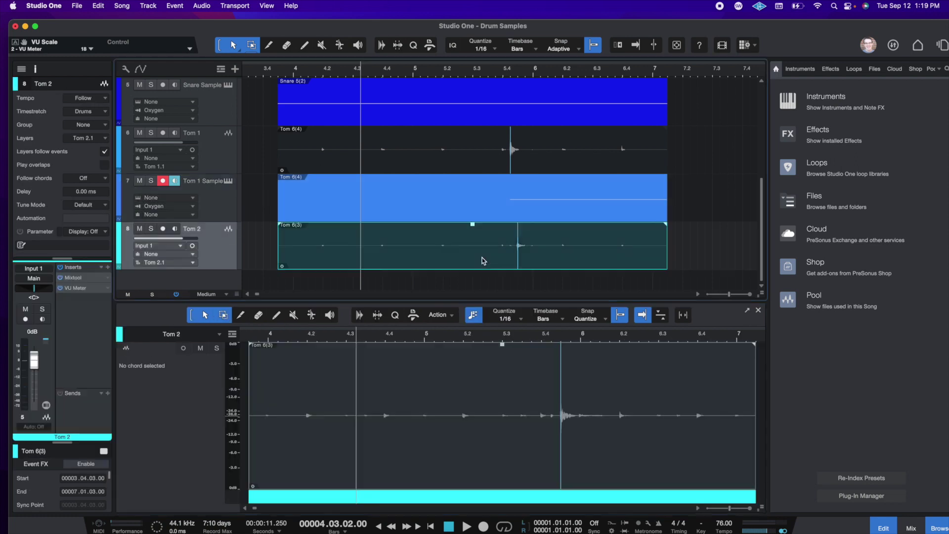
{"action": "left_click", "coordinate": [235, 69]}
{"action": "type", "text": "Tom 2 Sample"}
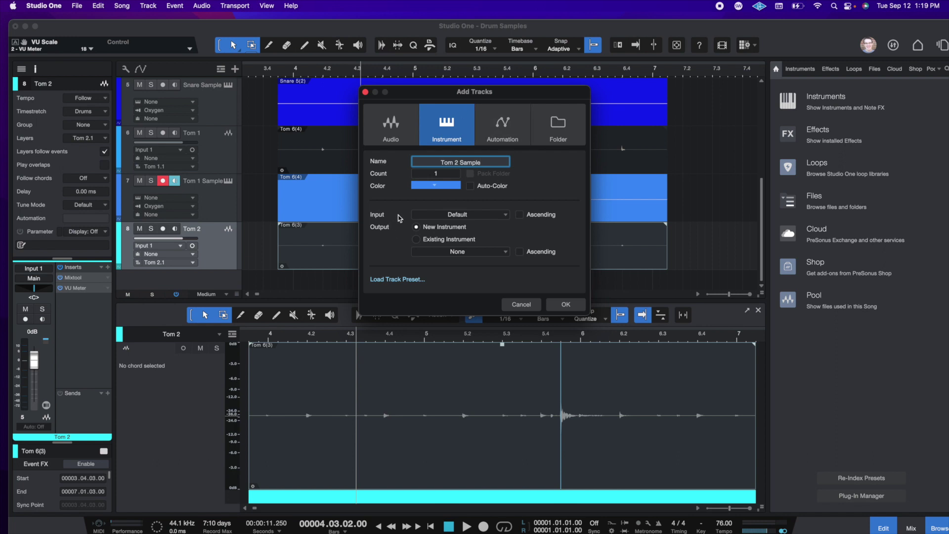
{"action": "left_click", "coordinate": [433, 185]}
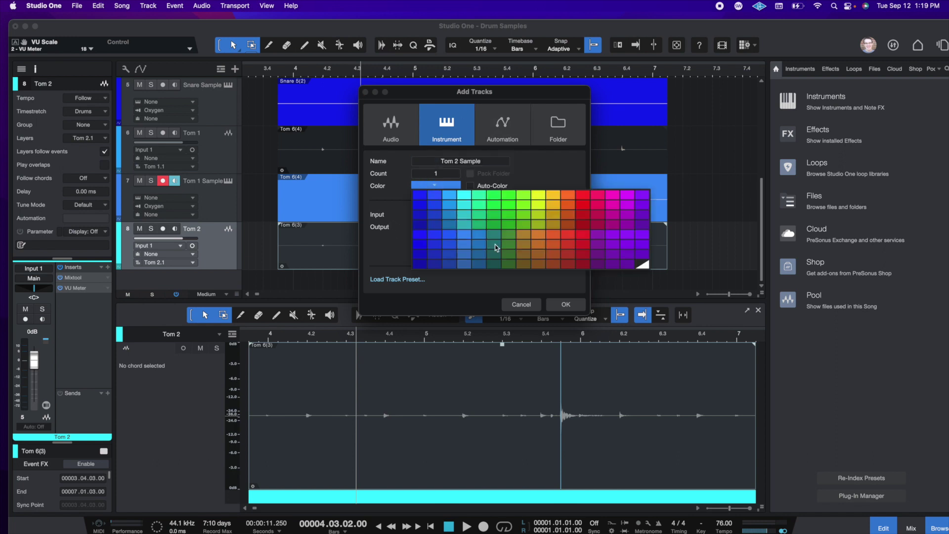
{"action": "left_click", "coordinate": [471, 211]}
{"action": "left_click", "coordinate": [560, 304]}
Step: Convert the Tom 2 event's transients into notes on the Tom 2 Sample track, removing the extra first note before the tom hit
{"action": "scroll", "coordinate": [275, 248], "scroll_direction": "down", "scroll_amount": 1}
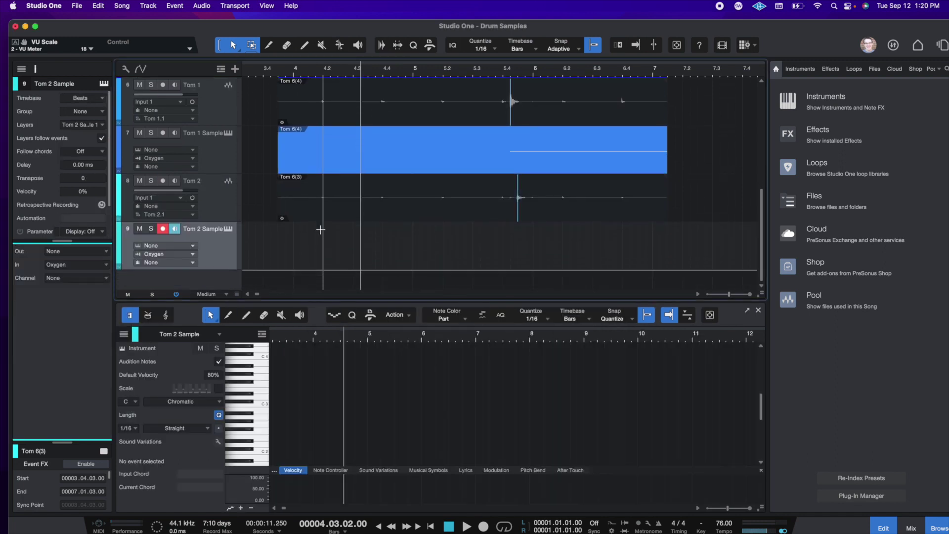
{"action": "left_click_drag", "start_coordinate": [395, 212], "coordinate": [399, 238]}
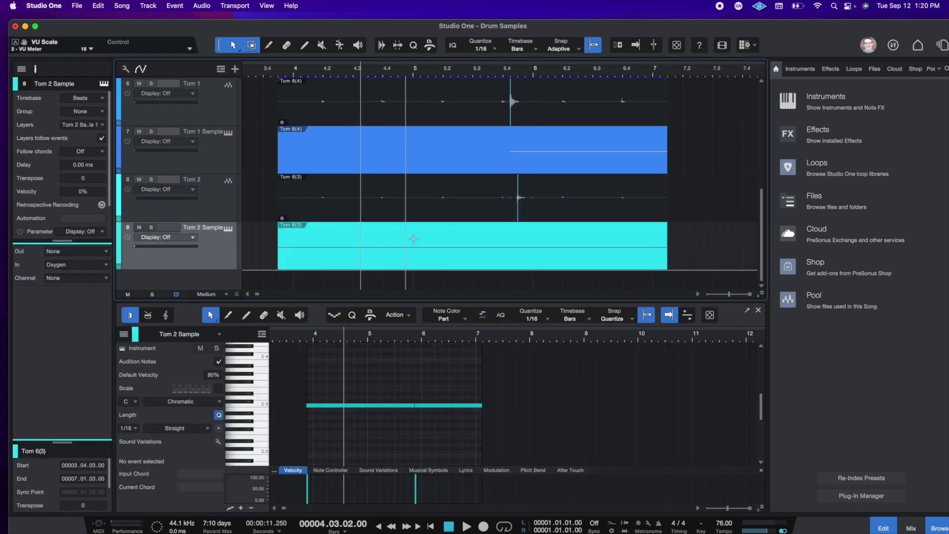
{"action": "left_click", "coordinate": [366, 405]}
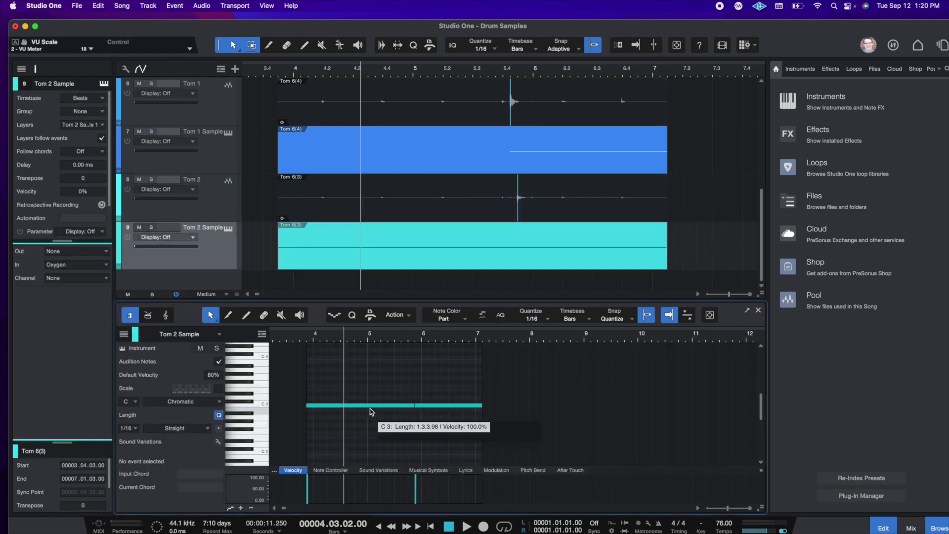
{"action": "key", "text": "Delete"}
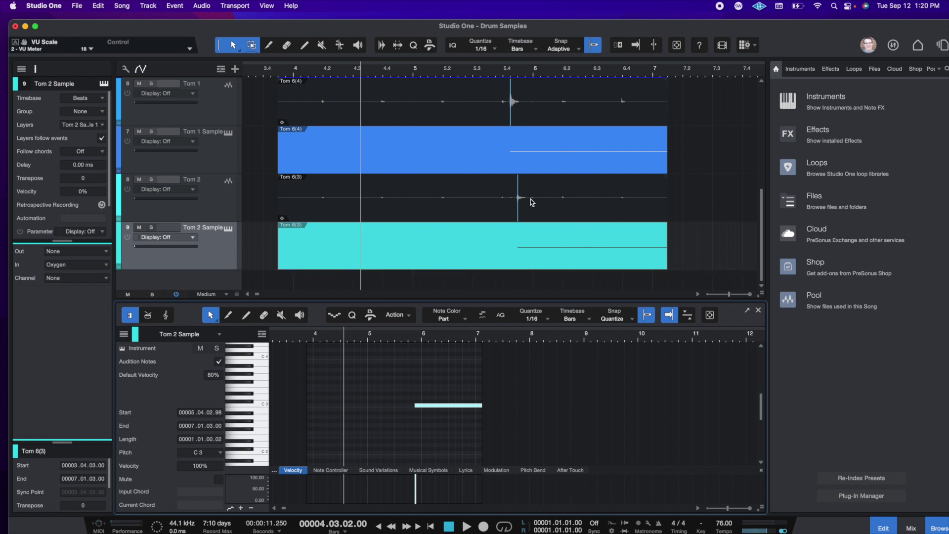
Step: Delete the extra note at the start of the Snare Sample part, before the first snare hit
{"action": "scroll", "coordinate": [534, 197], "scroll_direction": "up", "scroll_amount": 3}
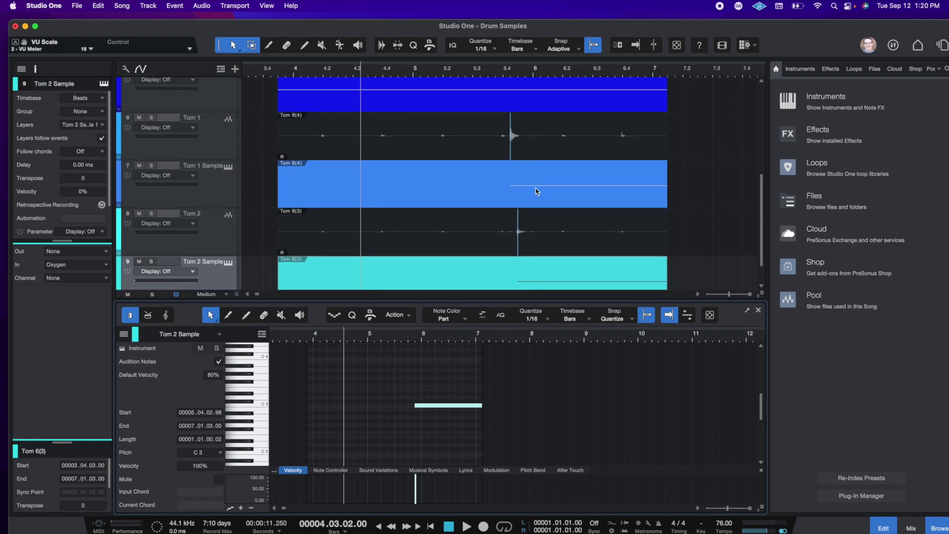
{"action": "scroll", "coordinate": [538, 197], "scroll_direction": "up", "scroll_amount": 1}
{"action": "left_click", "coordinate": [546, 210]}
{"action": "scroll", "coordinate": [504, 206], "scroll_direction": "up", "scroll_amount": 3}
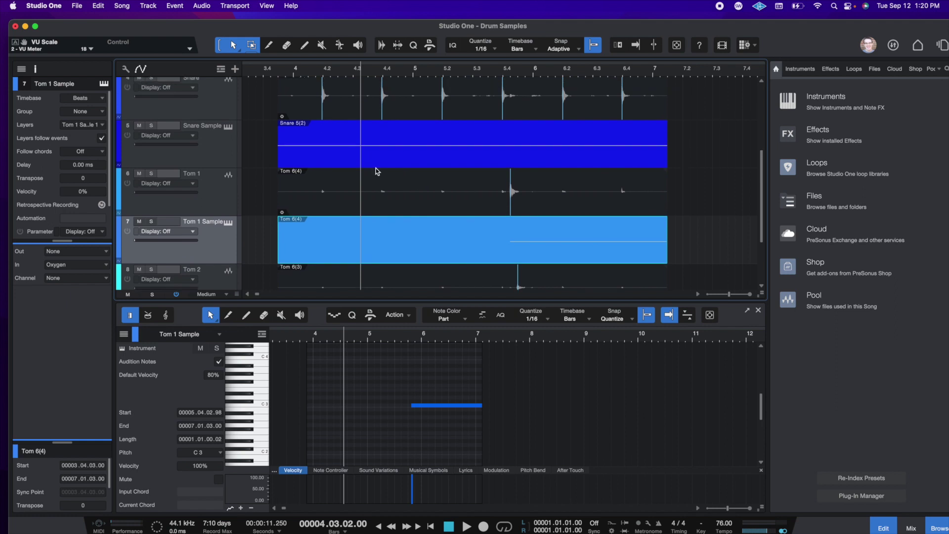
{"action": "left_click", "coordinate": [344, 159]}
{"action": "left_click", "coordinate": [307, 354]}
{"action": "scroll", "coordinate": [307, 354], "scroll_direction": "up", "scroll_amount": 3}
{"action": "left_click", "coordinate": [334, 403]}
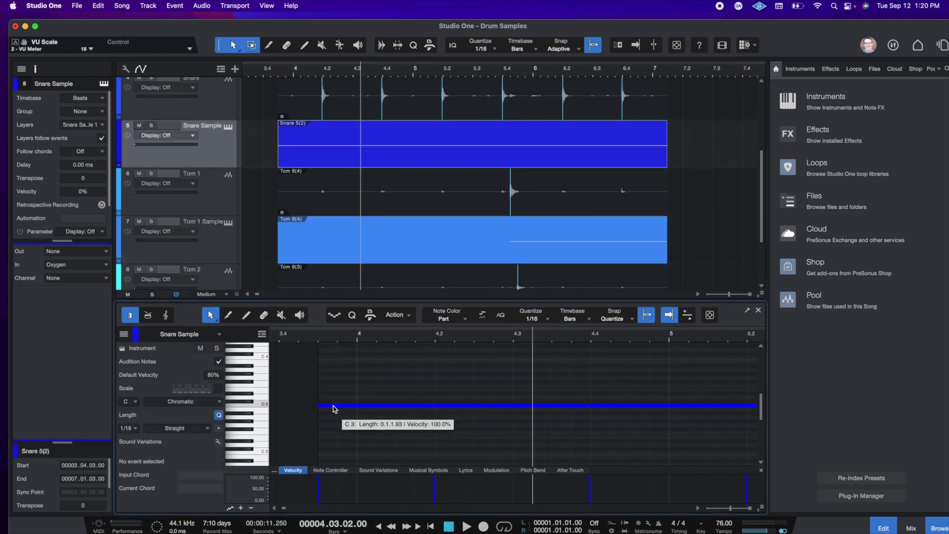
{"action": "left_click", "coordinate": [334, 406]}
{"action": "key", "text": "Delete"}
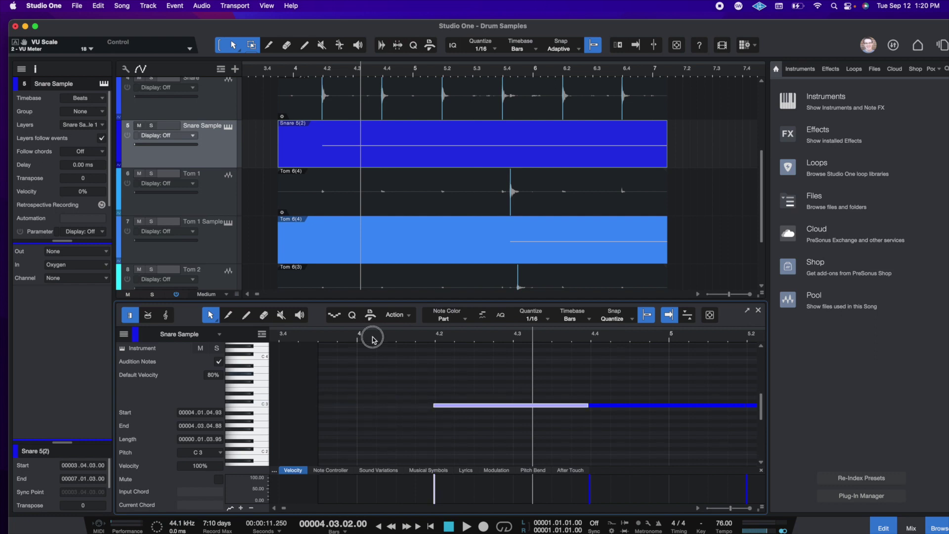
{"action": "left_click", "coordinate": [370, 315]}
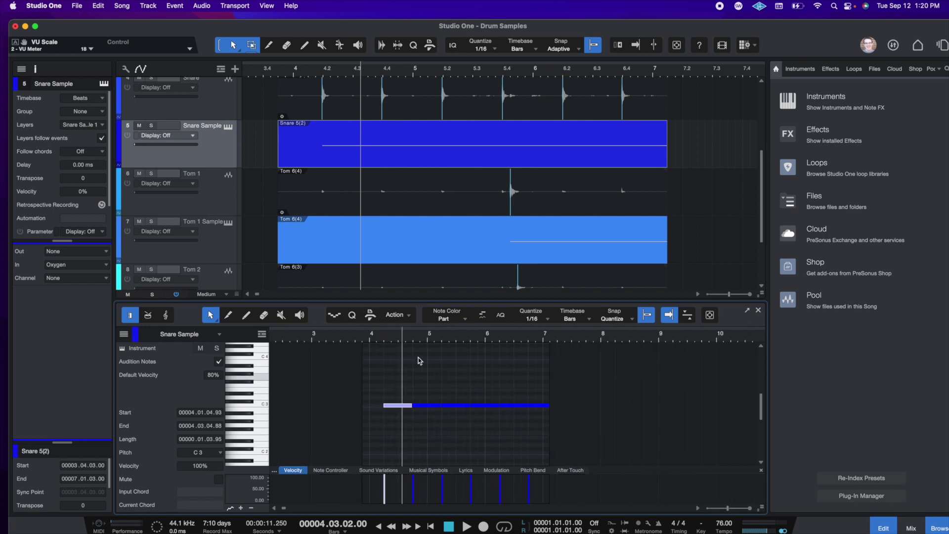
Step: Delete the extra note at the start of the Kick Sample part, before the first kick hit
{"action": "scroll", "coordinate": [366, 154], "scroll_direction": "up", "scroll_amount": 5}
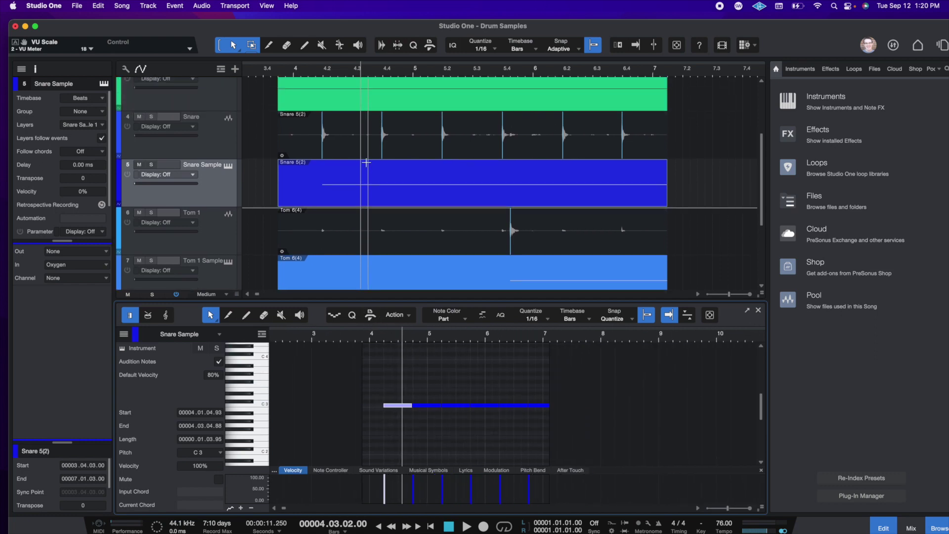
{"action": "scroll", "coordinate": [365, 162], "scroll_direction": "up", "scroll_amount": 1}
{"action": "left_click", "coordinate": [346, 159]}
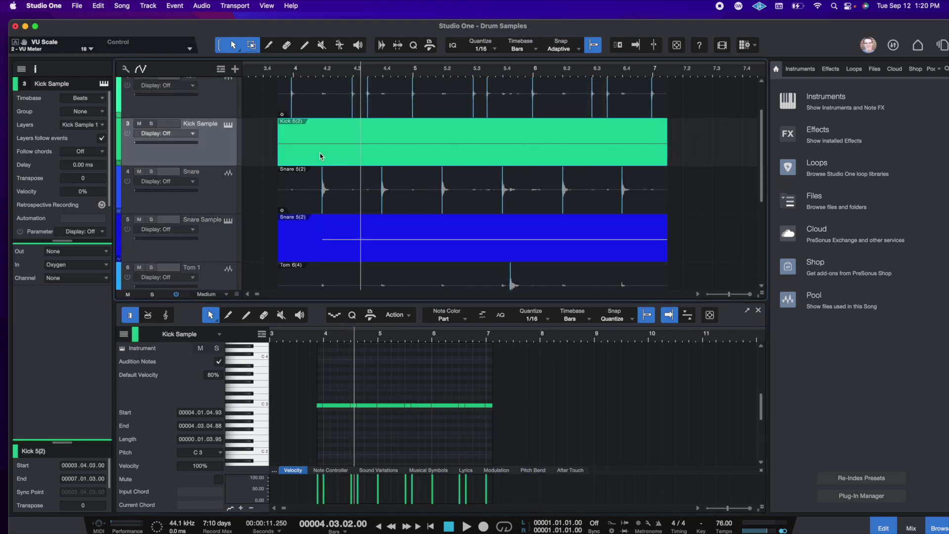
{"action": "left_click_drag", "start_coordinate": [320, 341], "coordinate": [322, 403]}
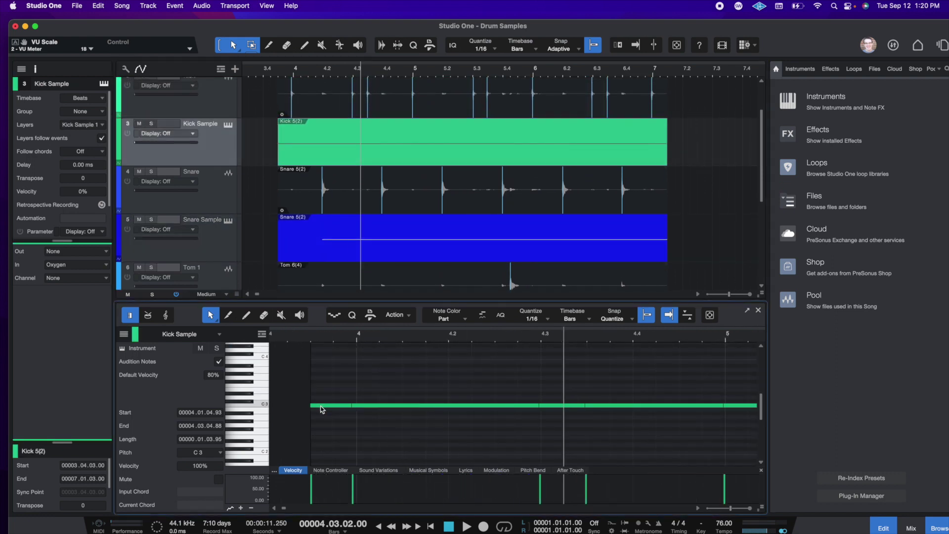
{"action": "left_click", "coordinate": [320, 406]}
{"action": "key", "text": "Delete"}
{"action": "left_click_drag", "start_coordinate": [366, 335], "coordinate": [418, 353]}
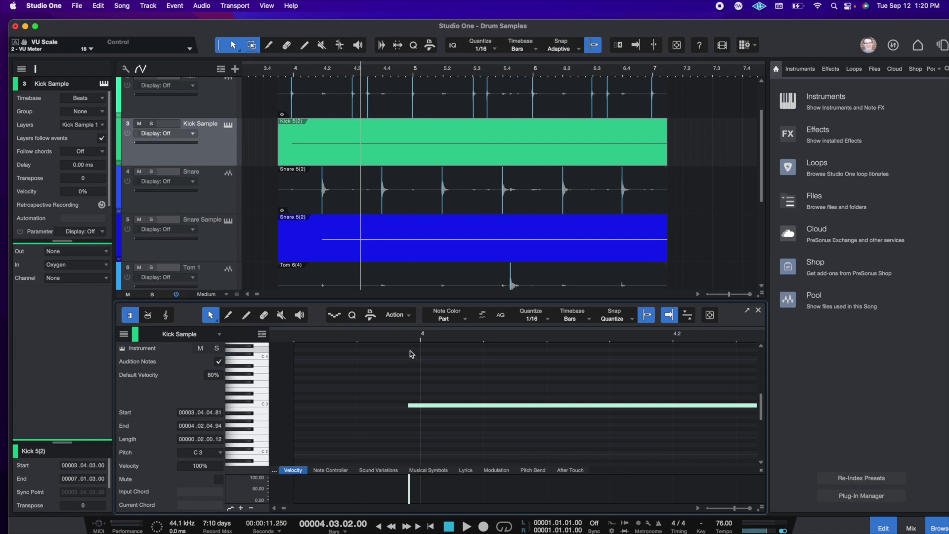
{"action": "left_click_drag", "start_coordinate": [410, 345], "coordinate": [413, 311]}
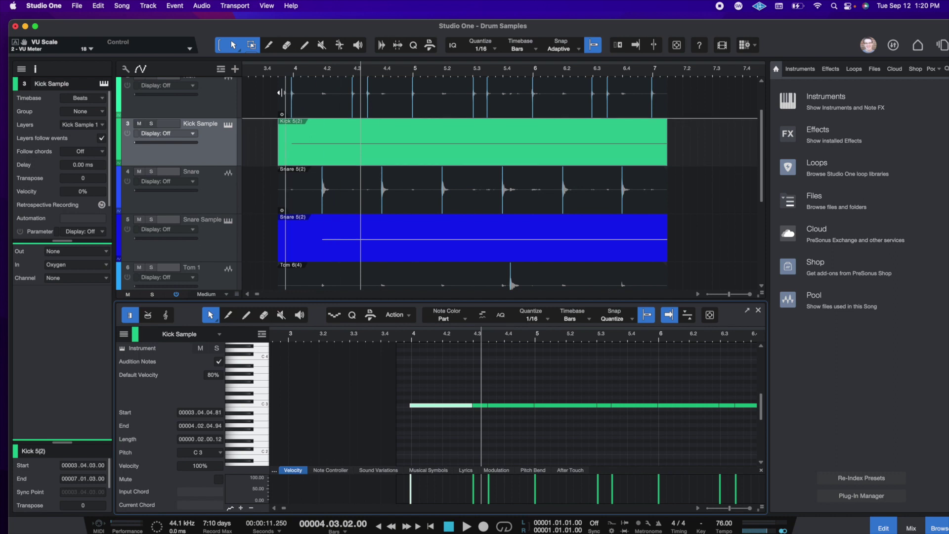
{"action": "scroll", "coordinate": [310, 169], "scroll_direction": "up", "scroll_amount": 2}
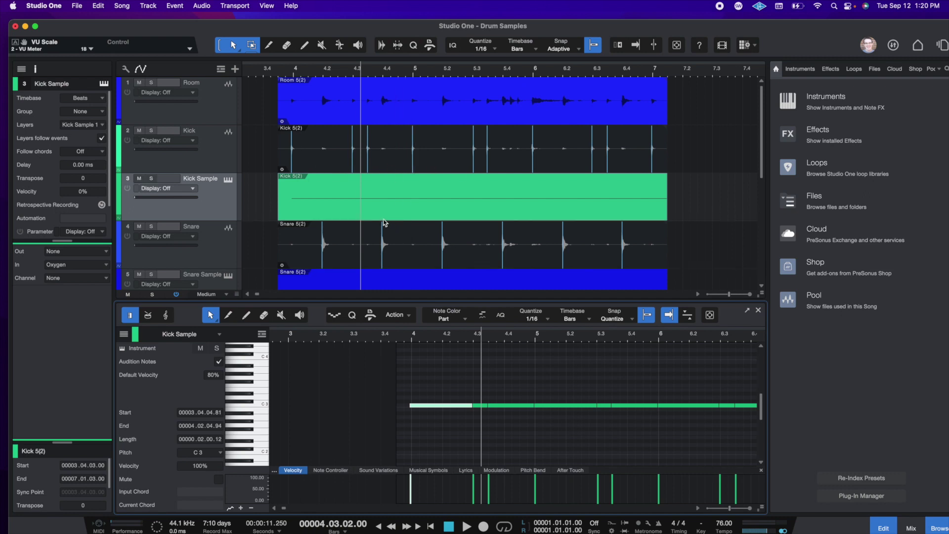
{"action": "scroll", "coordinate": [368, 242], "scroll_direction": "down", "scroll_amount": 2}
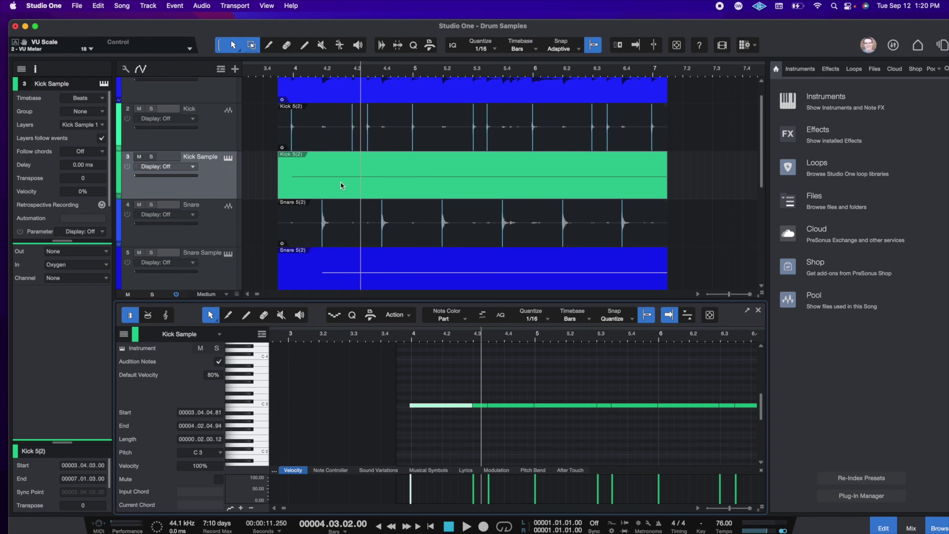
{"action": "scroll", "coordinate": [332, 176], "scroll_direction": "up", "scroll_amount": 2}
{"action": "left_click", "coordinate": [315, 162]}
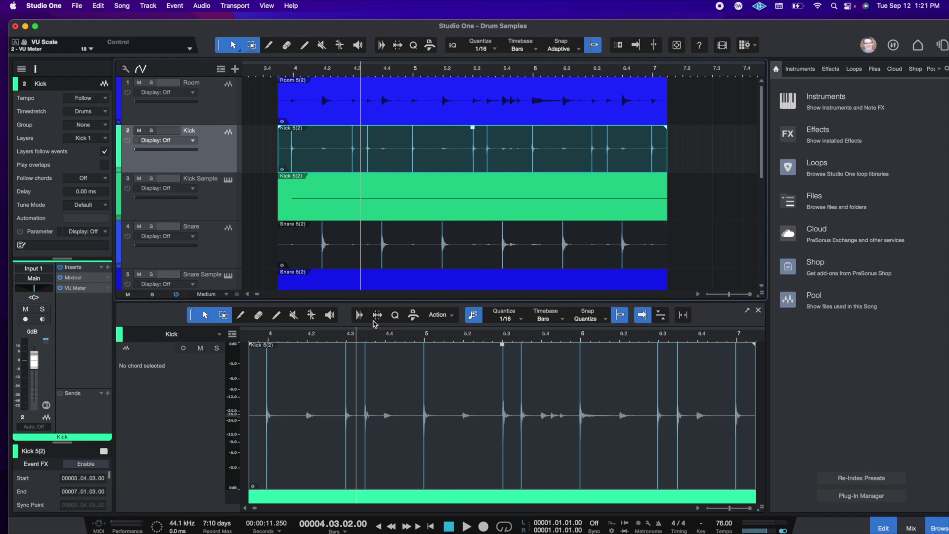
{"action": "left_click", "coordinate": [315, 122]}
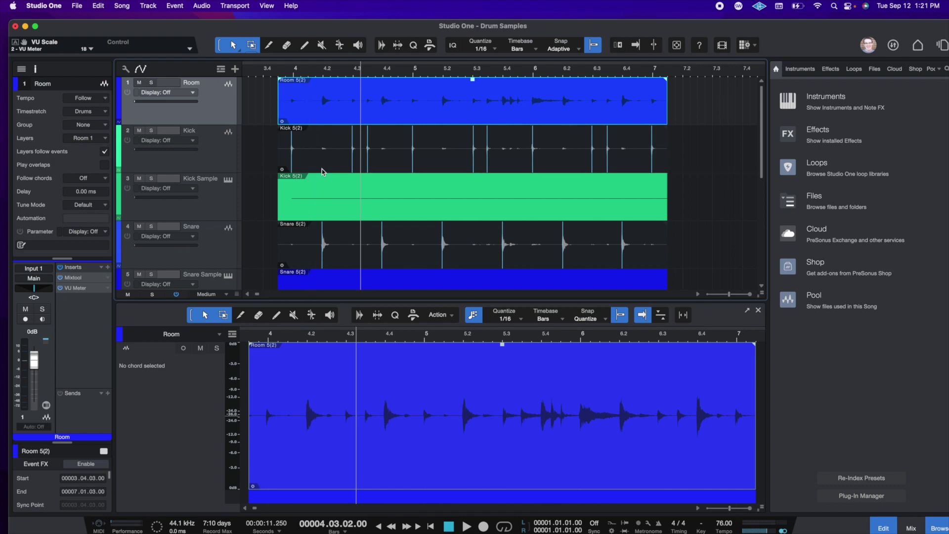
{"action": "scroll", "coordinate": [322, 173], "scroll_direction": "down", "scroll_amount": 3}
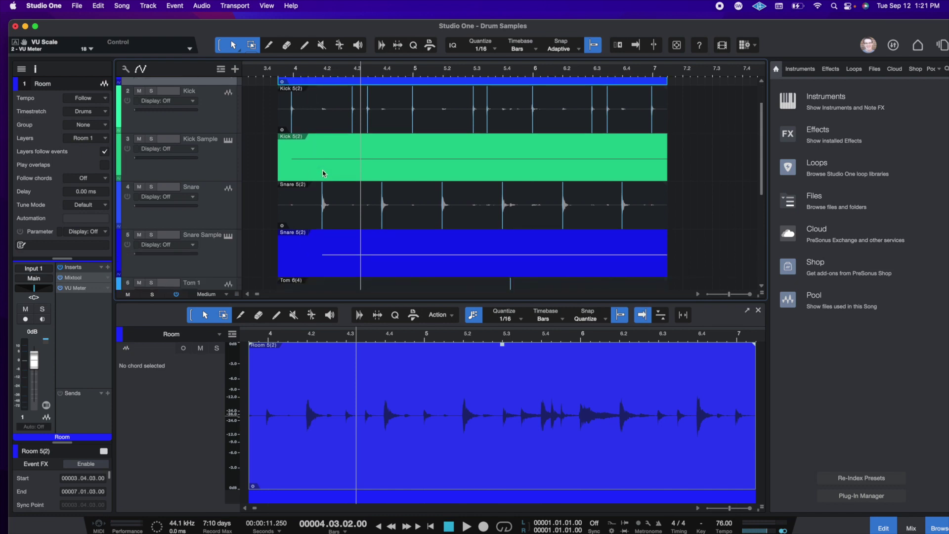
Step: Set the arrangement's track height to Small and show the Toontrack plug-ins in the instrument browser
{"action": "left_click", "coordinate": [323, 170]}
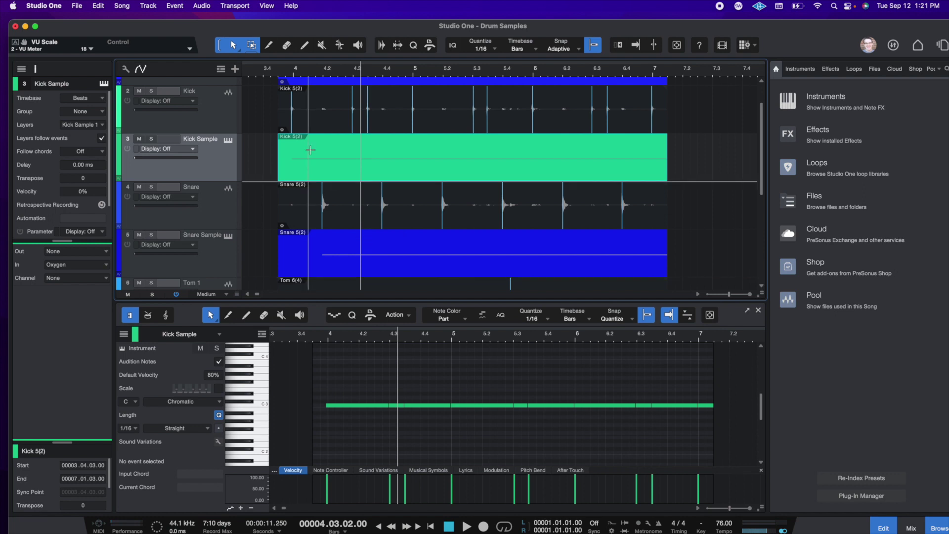
{"action": "key", "text": "shift+w"}
{"action": "key", "text": "F5"}
{"action": "left_click", "coordinate": [252, 126]}
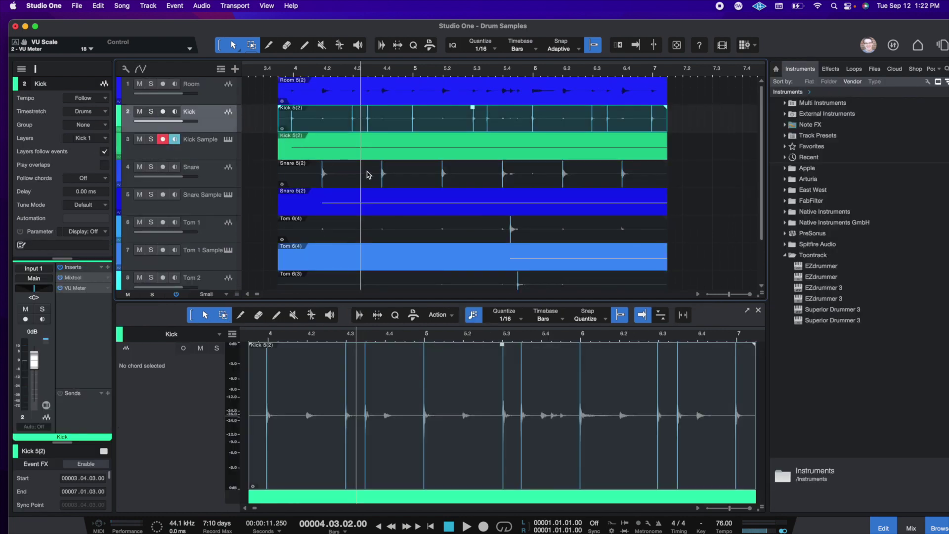
Step: Load Superior Drummer 3 from the Toontrack instruments onto the Kick Sample track
{"action": "left_click", "coordinate": [213, 143]}
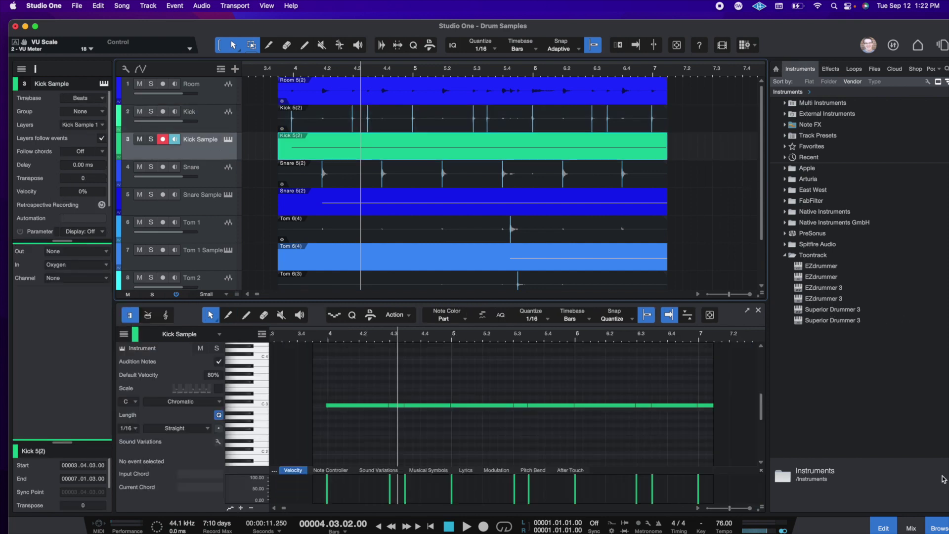
{"action": "left_click", "coordinate": [939, 522]}
{"action": "left_click", "coordinate": [939, 525]}
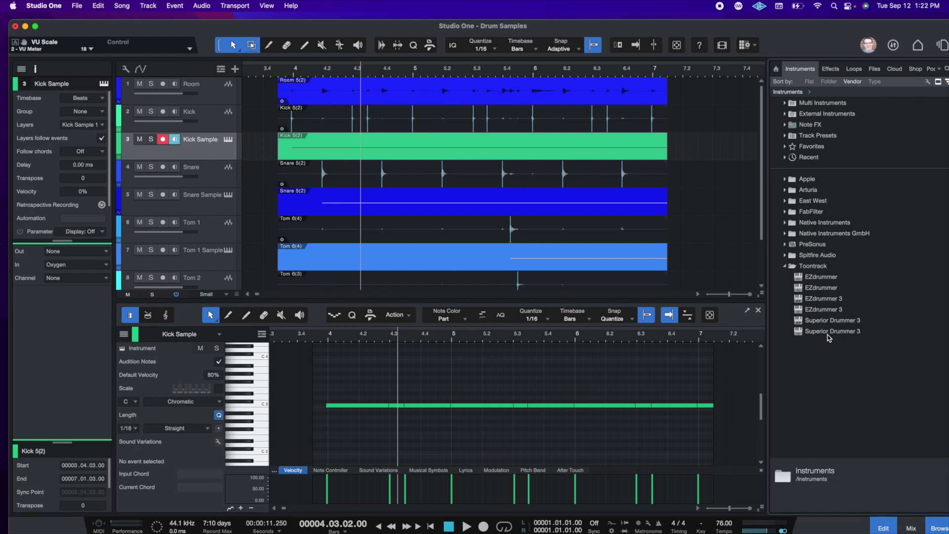
{"action": "left_click_drag", "start_coordinate": [818, 322], "coordinate": [214, 151]}
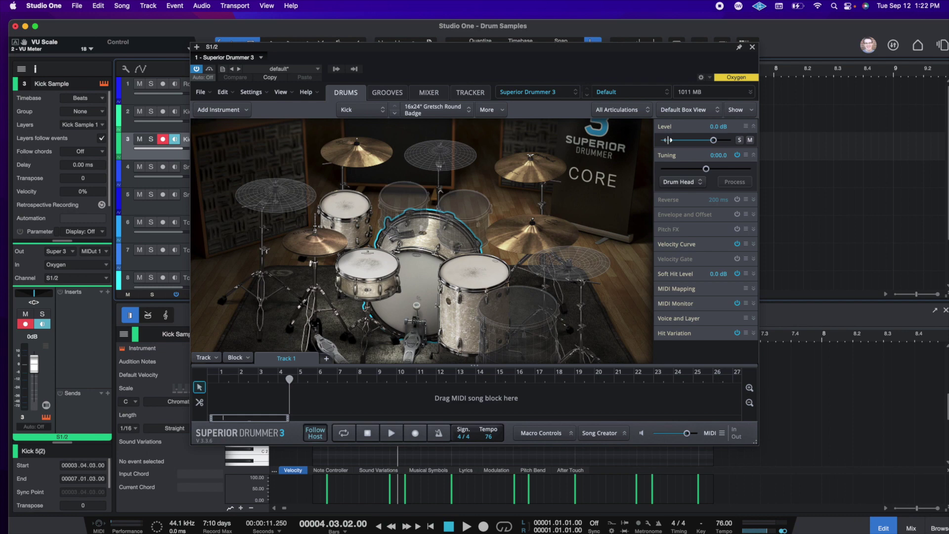
Step: Set the kick drum's level in Superior Drummer to -12 dB and audition the drum several times
{"action": "left_click_drag", "start_coordinate": [713, 141], "coordinate": [697, 141]}
{"action": "double_click", "coordinate": [725, 127]}
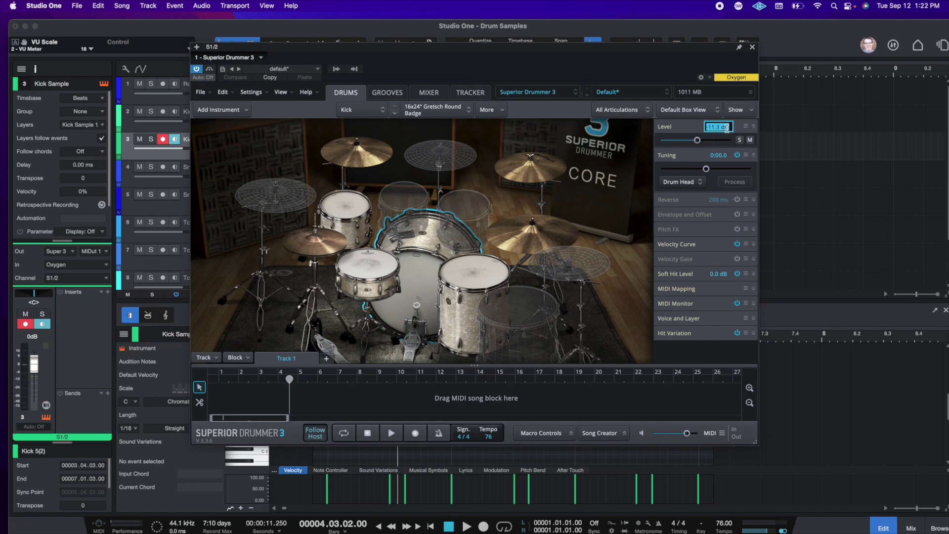
{"action": "type", "text": "-12"}
{"action": "key", "text": "Return"}
{"action": "left_click", "coordinate": [424, 297]}
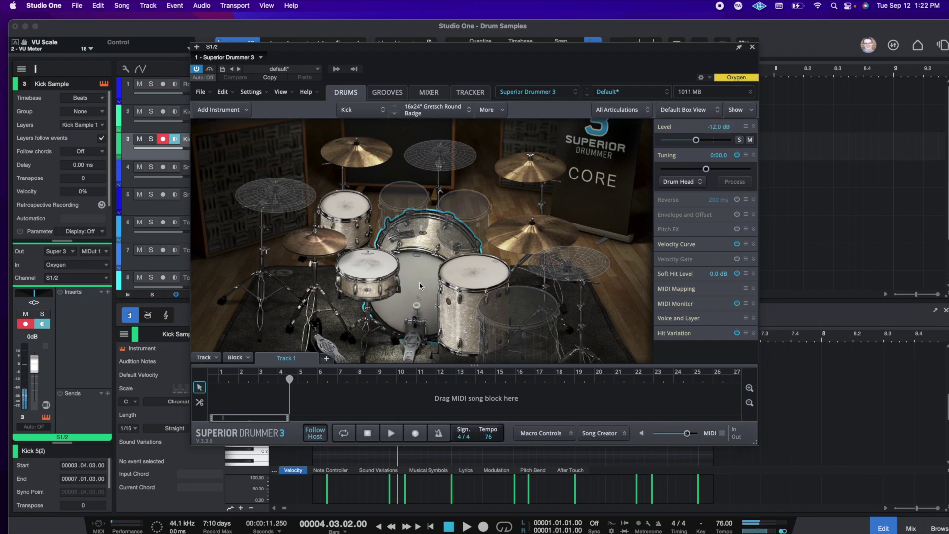
{"action": "left_click", "coordinate": [420, 285]}
{"action": "left_click", "coordinate": [420, 285]}
{"action": "left_click", "coordinate": [419, 286]}
{"action": "left_click", "coordinate": [420, 285]}
{"action": "left_click", "coordinate": [421, 283]}
Step: Swap the Gretsch Round Badge kick for the 16x20" Pearl Masterworks, moving the plug-in window clear of the track list
{"action": "left_click_drag", "start_coordinate": [369, 56], "coordinate": [516, 95]}
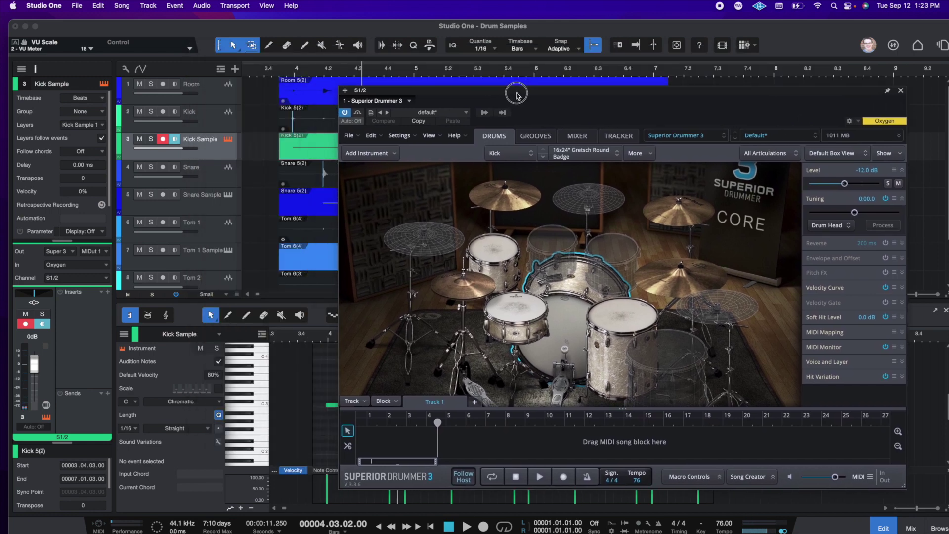
{"action": "left_click", "coordinate": [565, 324]}
{"action": "left_click", "coordinate": [565, 324]}
{"action": "right_click", "coordinate": [566, 326]}
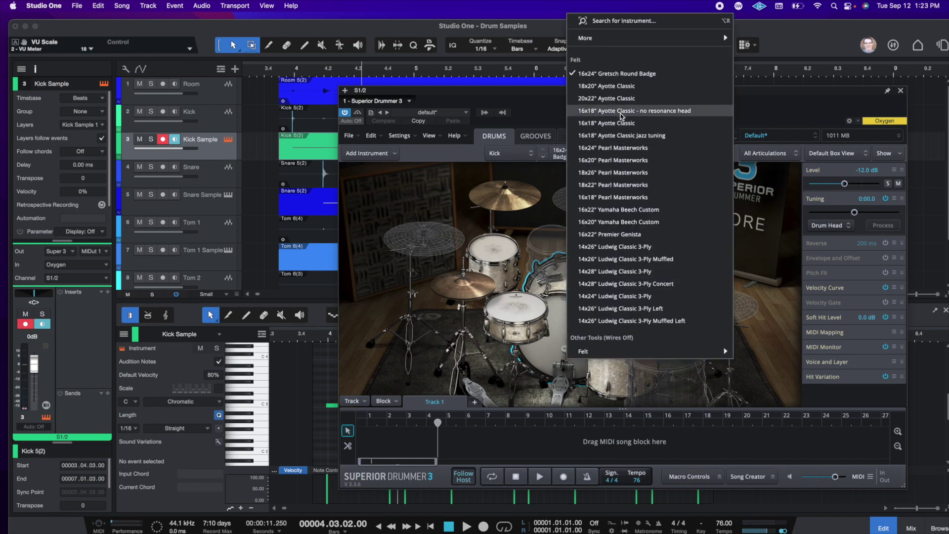
{"action": "left_click", "coordinate": [621, 85]}
{"action": "left_click", "coordinate": [622, 103]}
{"action": "left_click", "coordinate": [621, 98]}
{"action": "left_click", "coordinate": [608, 122]}
{"action": "left_click", "coordinate": [617, 135]}
{"action": "left_click", "coordinate": [585, 152]}
{"action": "left_click", "coordinate": [612, 157]}
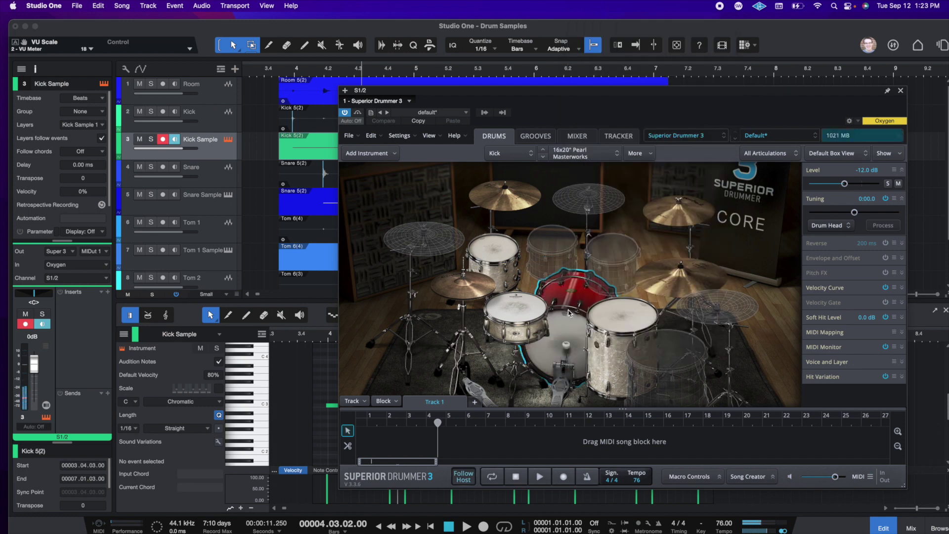
Step: Audition the Pearl Masterworks kick a few times and close the Superior Drummer 3 window
{"action": "left_click", "coordinate": [562, 341]}
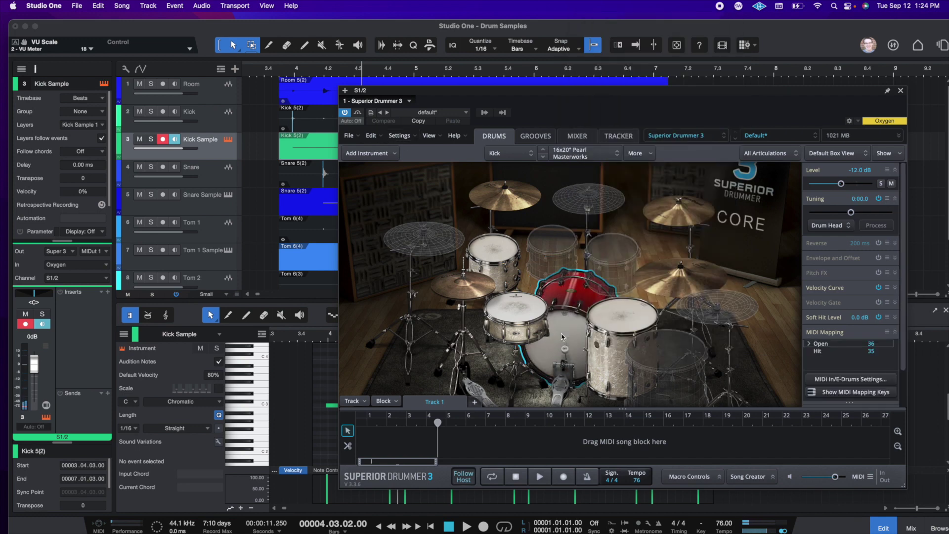
{"action": "left_click", "coordinate": [562, 337]}
{"action": "left_click", "coordinate": [562, 337]}
{"action": "left_click", "coordinate": [308, 157]}
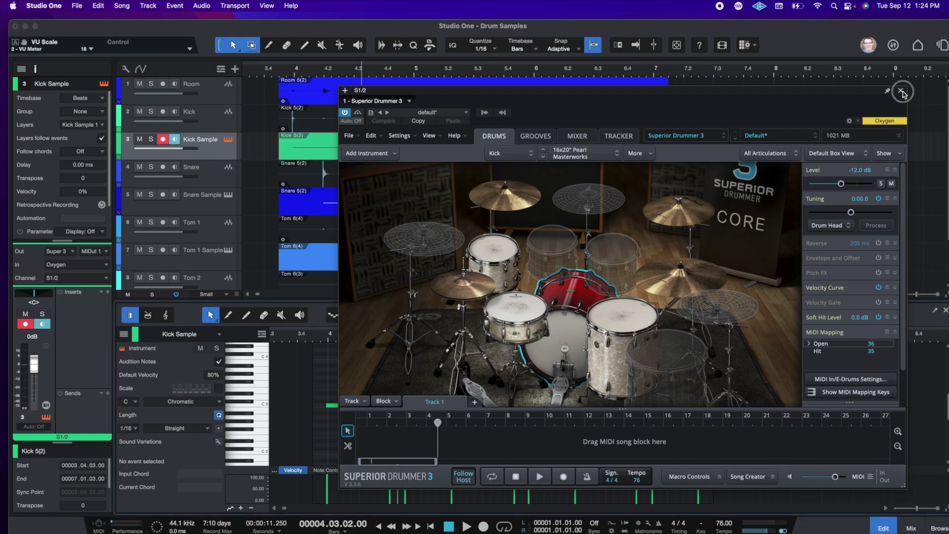
{"action": "left_click", "coordinate": [900, 90]}
Step: Select all notes in the Kick Sample part and try transposing them upward by semitones as far as B 4
{"action": "left_click_drag", "start_coordinate": [321, 375], "coordinate": [757, 429]}
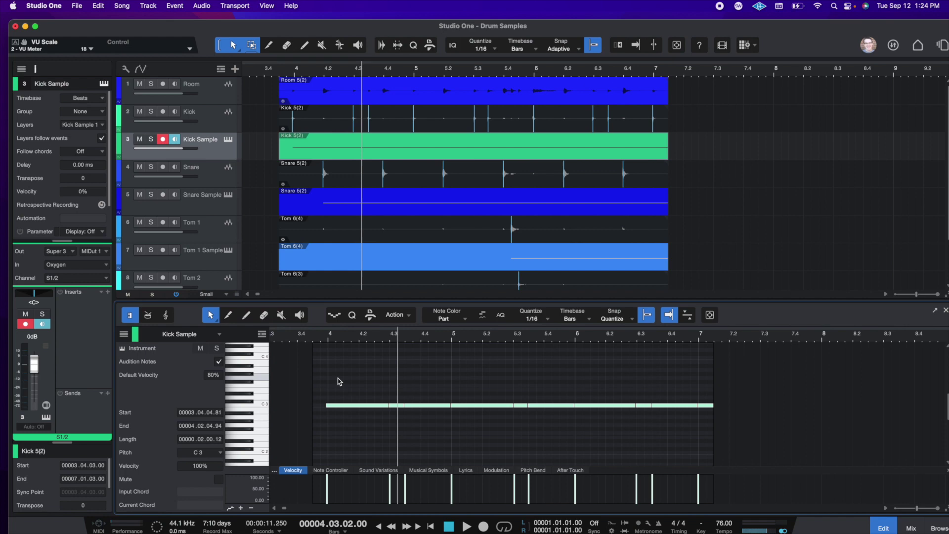
{"action": "key", "text": "Up"}
{"action": "key", "text": "Up"}
{"action": "key", "text": "Up"}
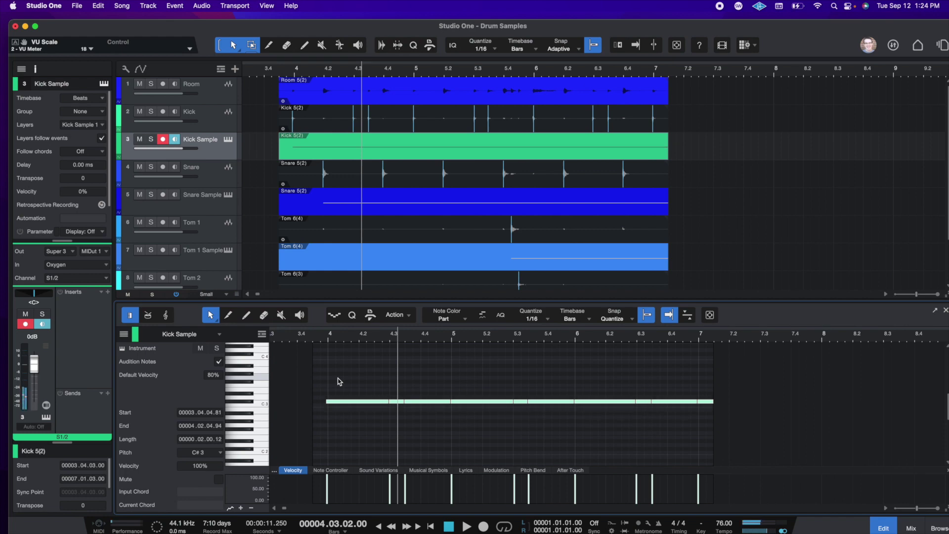
{"action": "key", "text": "Up"}
{"action": "key", "text": "Up"}
{"action": "key", "text": "Up"}
{"action": "key", "text": "Up"}
{"action": "key", "text": "Up"}
{"action": "key", "text": "Up"}
{"action": "key", "text": "Up"}
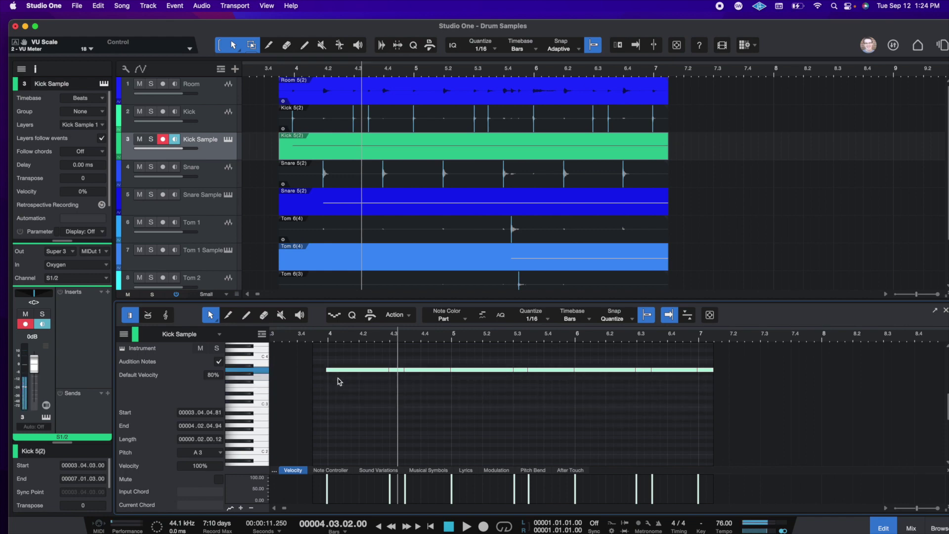
{"action": "key", "text": "Up"}
{"action": "key", "text": "Up"}
{"action": "key", "text": "Up"}
{"action": "key", "text": "Up"}
{"action": "key", "text": "Up"}
{"action": "key", "text": "Up"}
{"action": "key", "text": "Up"}
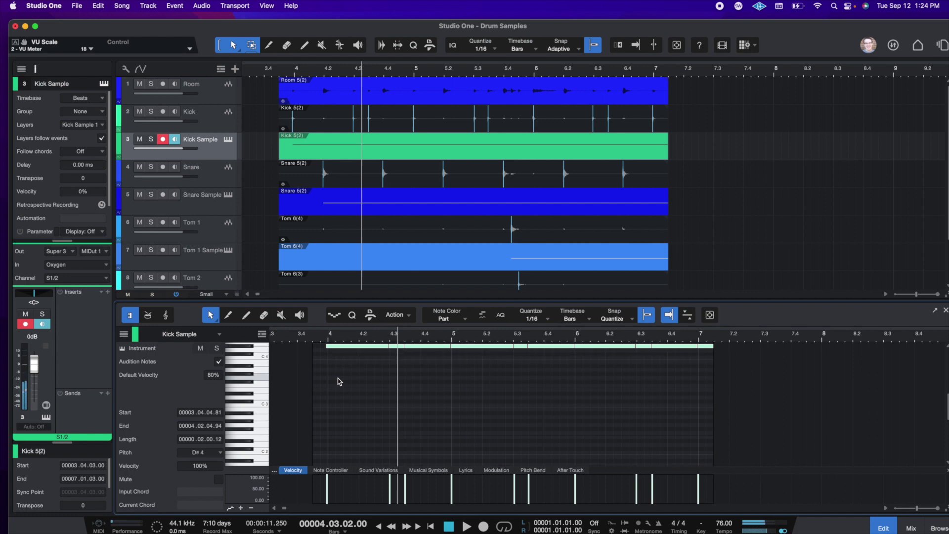
{"action": "key", "text": "Up"}
{"action": "key", "text": "Up"}
{"action": "key", "text": "Up"}
{"action": "key", "text": "Up"}
{"action": "key", "text": "Up"}
{"action": "key", "text": "Up"}
{"action": "key", "text": "Up"}
{"action": "key", "text": "Up"}
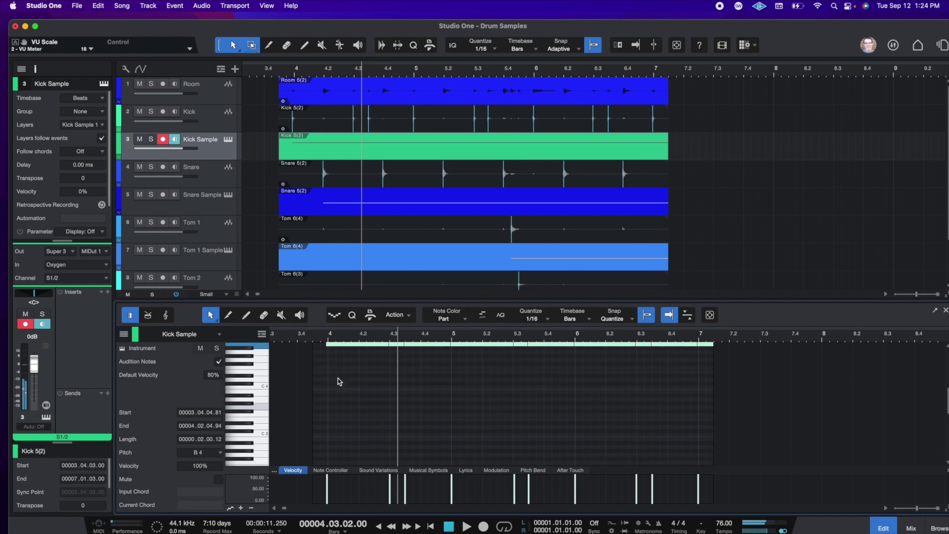
Step: Transpose all selected Kick Sample notes down to C 1 so that they trigger the kick drum
{"action": "key", "text": "Down"}
{"action": "key", "text": "Down"}
{"action": "key", "text": "Down"}
{"action": "key", "text": "Down"}
{"action": "key", "text": "Down"}
{"action": "key", "text": "Down"}
{"action": "key", "text": "Down"}
{"action": "key", "text": "Down"}
{"action": "key", "text": "Down"}
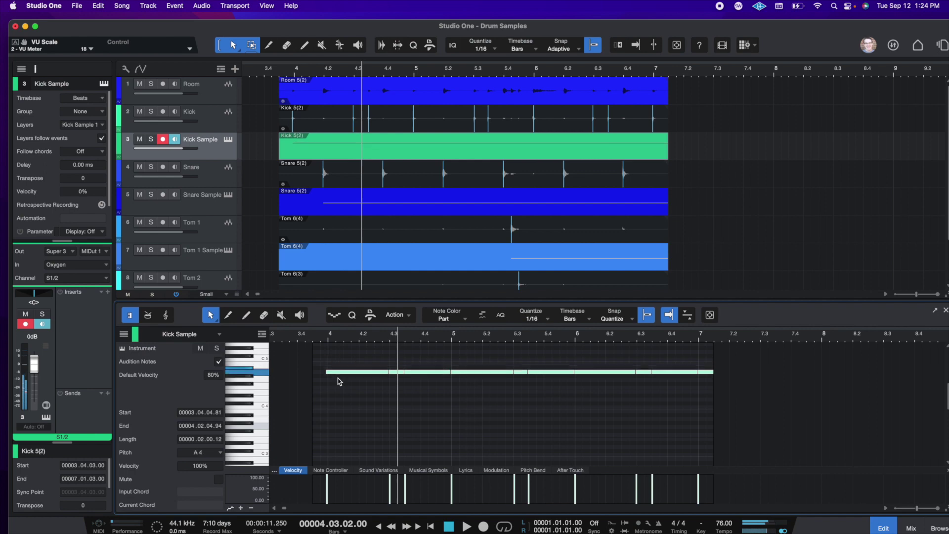
{"action": "key", "text": "Down"}
{"action": "key", "text": "Down"}
{"action": "key", "text": "Down"}
{"action": "key", "text": "Down"}
{"action": "key", "text": "Down"}
{"action": "key", "text": "Down"}
{"action": "key", "text": "Down"}
{"action": "key", "text": "Down"}
{"action": "key", "text": "Down"}
{"action": "key", "text": "Down"}
{"action": "key", "text": "Down"}
{"action": "key", "text": "Down"}
{"action": "key", "text": "Down"}
{"action": "key", "text": "Down"}
{"action": "key", "text": "Down"}
{"action": "key", "text": "Down"}
{"action": "key", "text": "Down"}
{"action": "key", "text": "Down"}
{"action": "key", "text": "Down"}
{"action": "key", "text": "Down"}
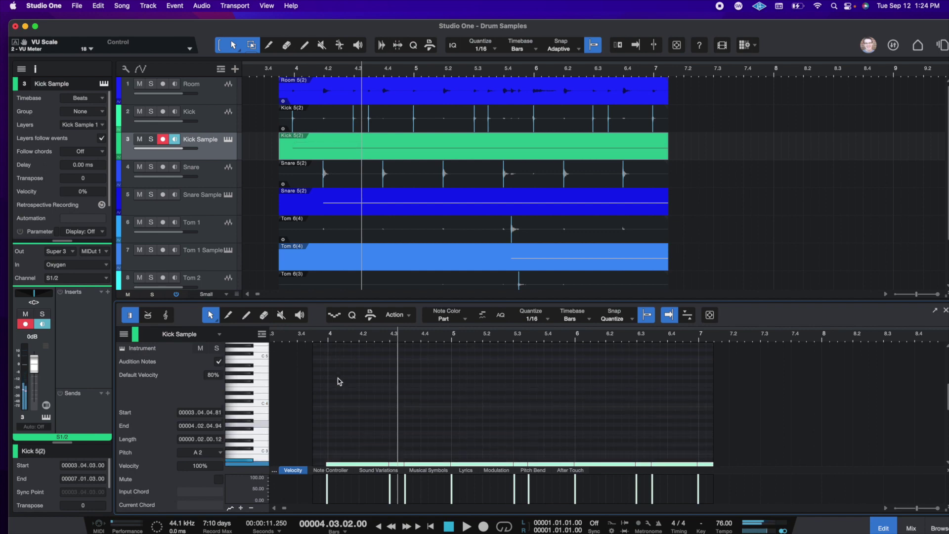
{"action": "key", "text": "Down"}
{"action": "key", "text": "Down"}
{"action": "key", "text": "Down"}
{"action": "key", "text": "Down"}
{"action": "key", "text": "Down"}
{"action": "key", "text": "Down"}
{"action": "key", "text": "Down"}
{"action": "key", "text": "Down"}
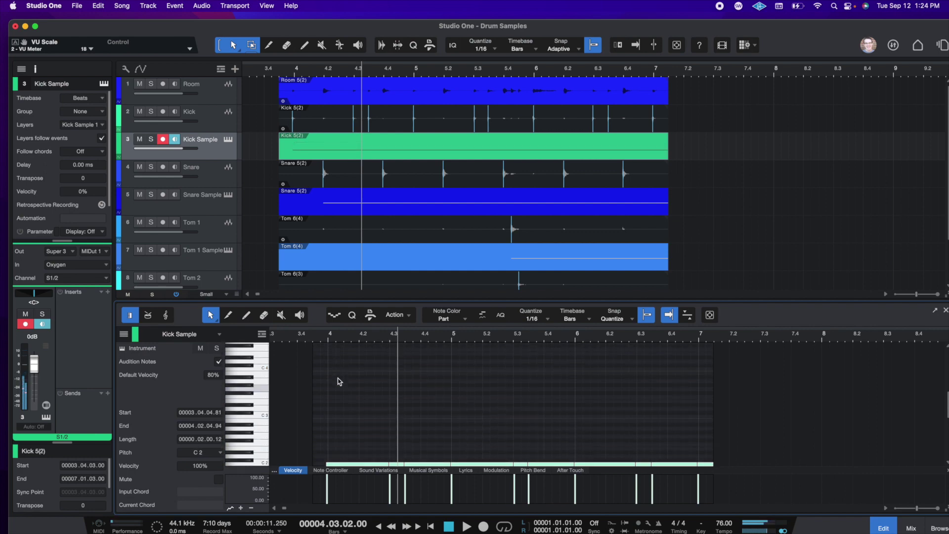
{"action": "key", "text": "Down"}
{"action": "key", "text": "Down"}
{"action": "key", "text": "Down"}
{"action": "key", "text": "Down"}
{"action": "key", "text": "Down"}
{"action": "key", "text": "Down"}
{"action": "key", "text": "Down"}
{"action": "key", "text": "Down"}
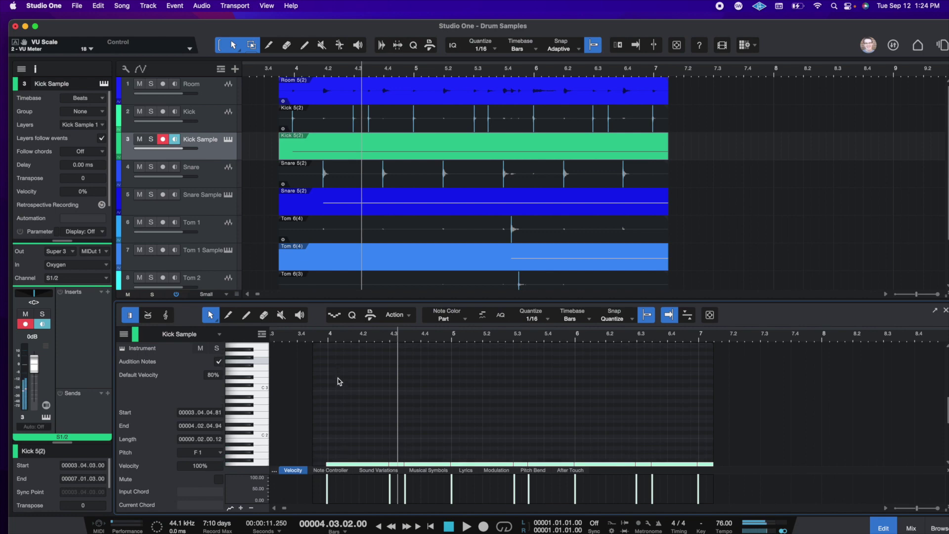
{"action": "key", "text": "Down"}
{"action": "key", "text": "Down"}
{"action": "key", "text": "Down"}
{"action": "key", "text": "Down"}
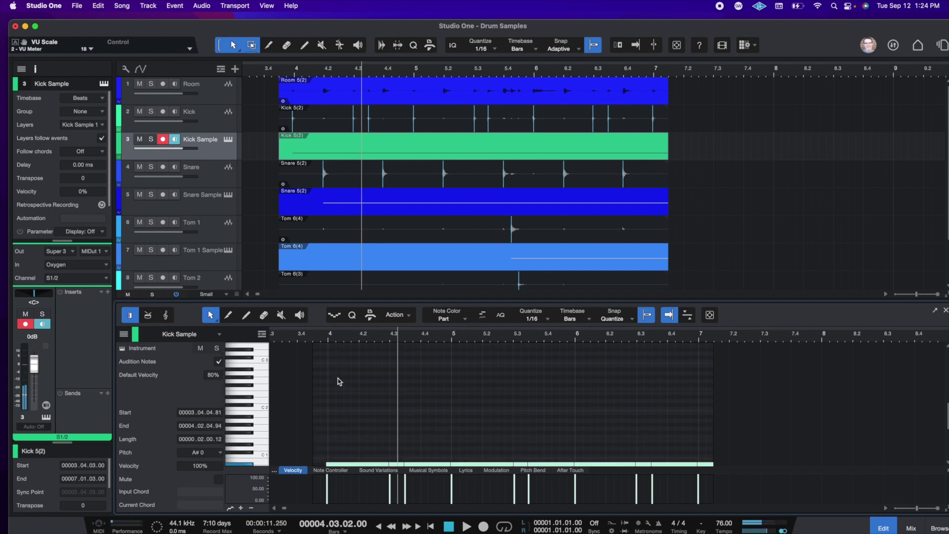
{"action": "key", "text": "Up"}
{"action": "scroll", "coordinate": [339, 381], "scroll_direction": "down", "scroll_amount": 3}
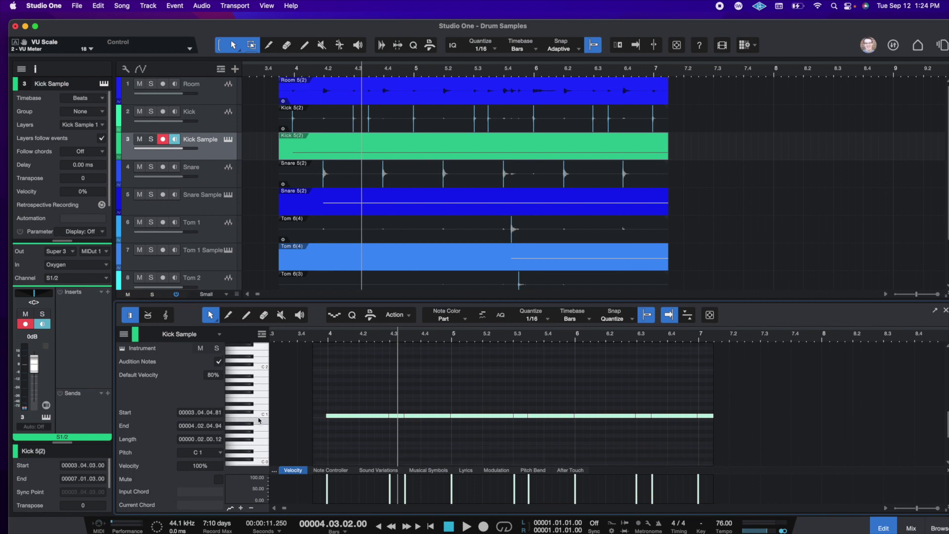
Step: Solo the Kick Sample track and play it from just before the first kick hit
{"action": "left_click", "coordinate": [321, 343]}
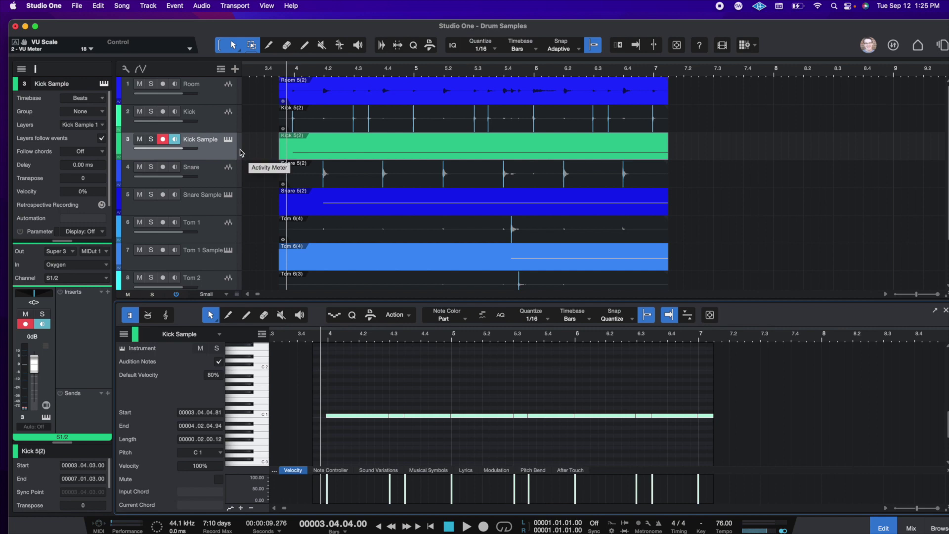
{"action": "key", "text": "s"}
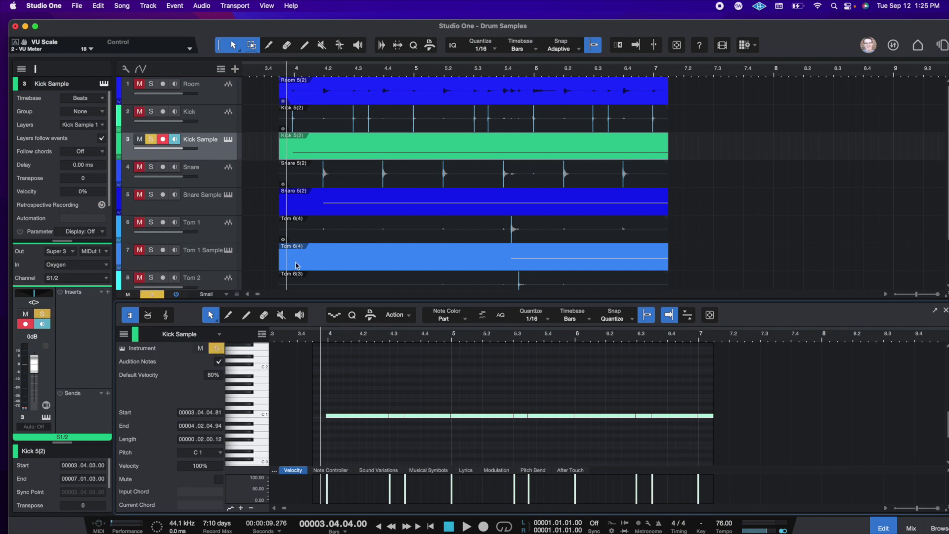
{"action": "key", "text": "space"}
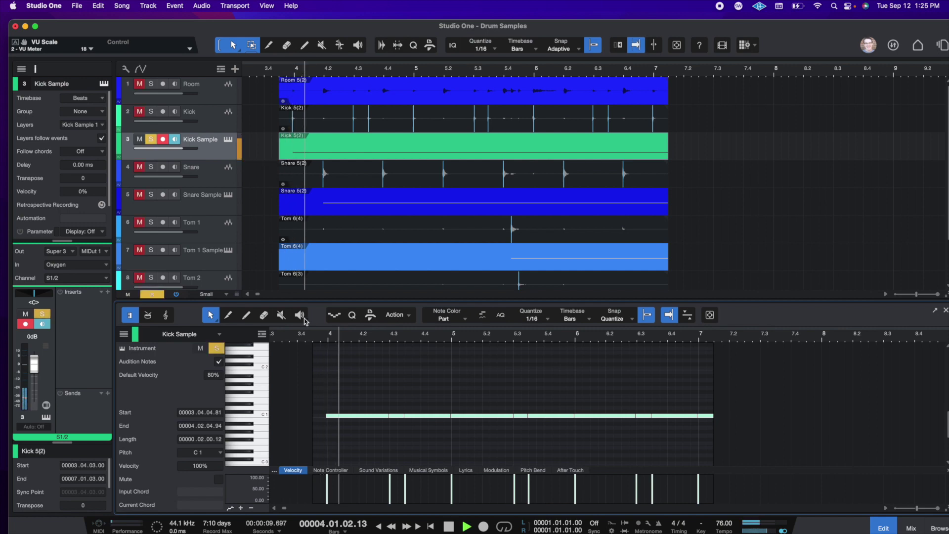
{"action": "key", "text": "space"}
Step: Solo the Kick track along with Kick Sample and play both from just before the first hit
{"action": "left_click", "coordinate": [217, 118]}
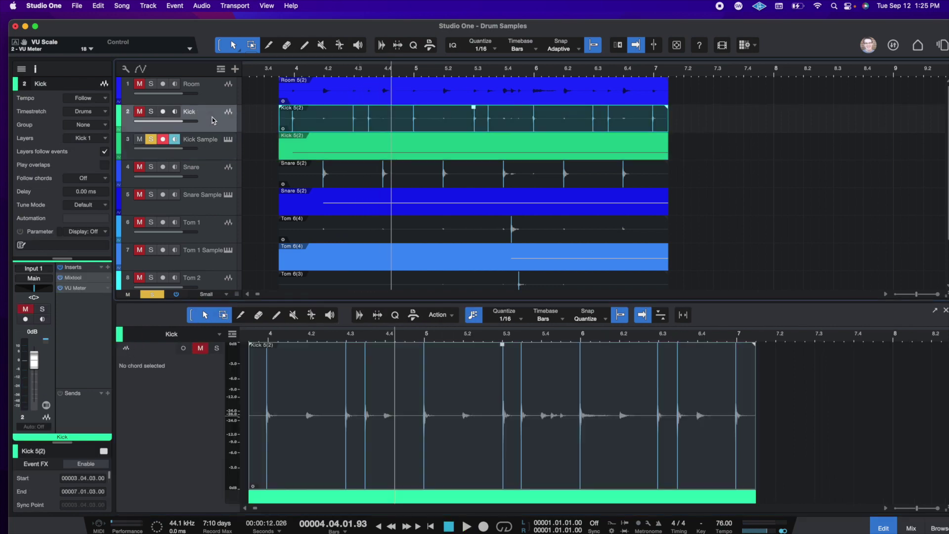
{"action": "left_click", "coordinate": [288, 72]}
{"action": "left_click", "coordinate": [237, 153]}
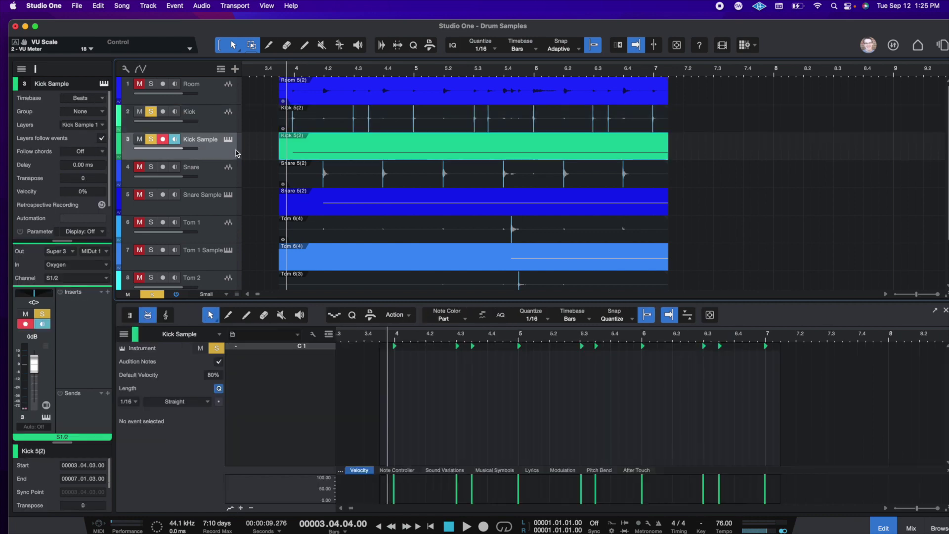
{"action": "key", "text": "space"}
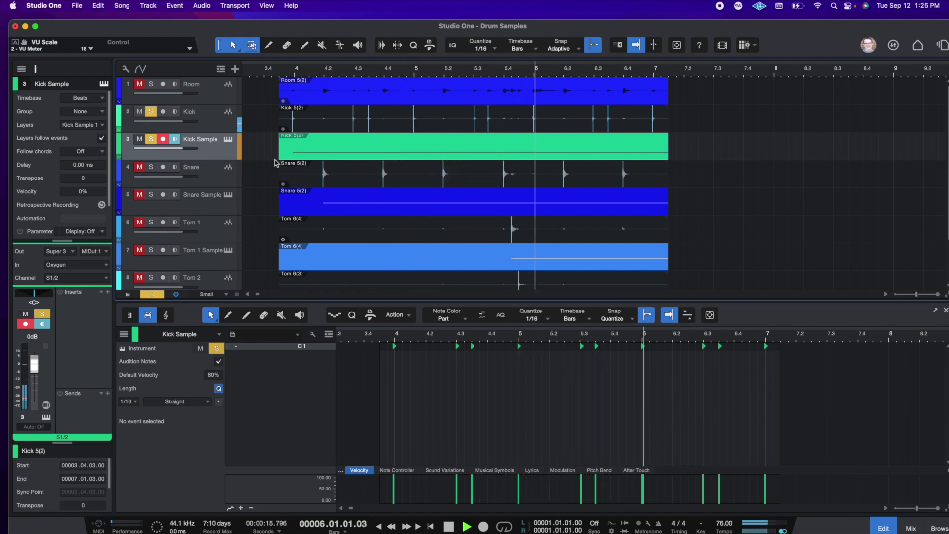
{"action": "key", "text": "space"}
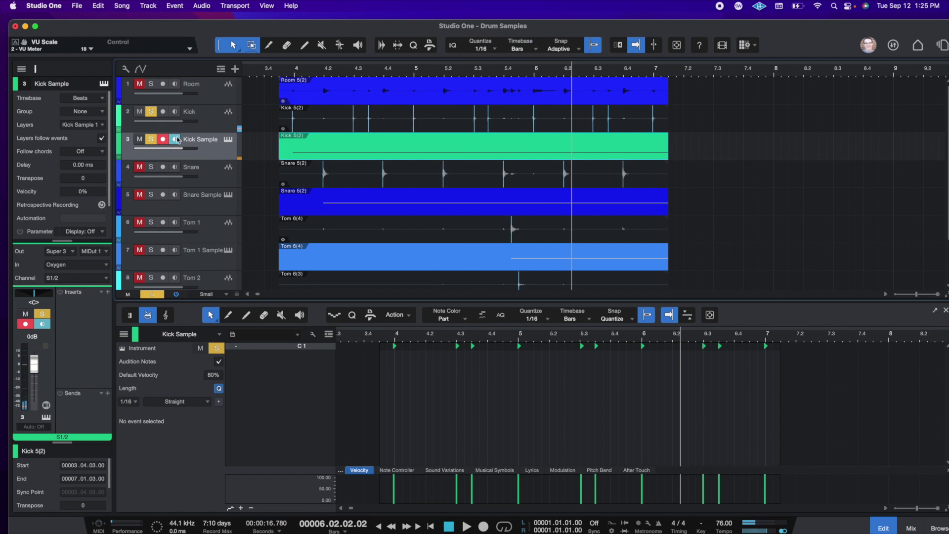
Step: Take Kick Sample out of solo and play the original Kick track alone from just before the first hit
{"action": "left_click", "coordinate": [151, 139]}
{"action": "left_click", "coordinate": [286, 74]}
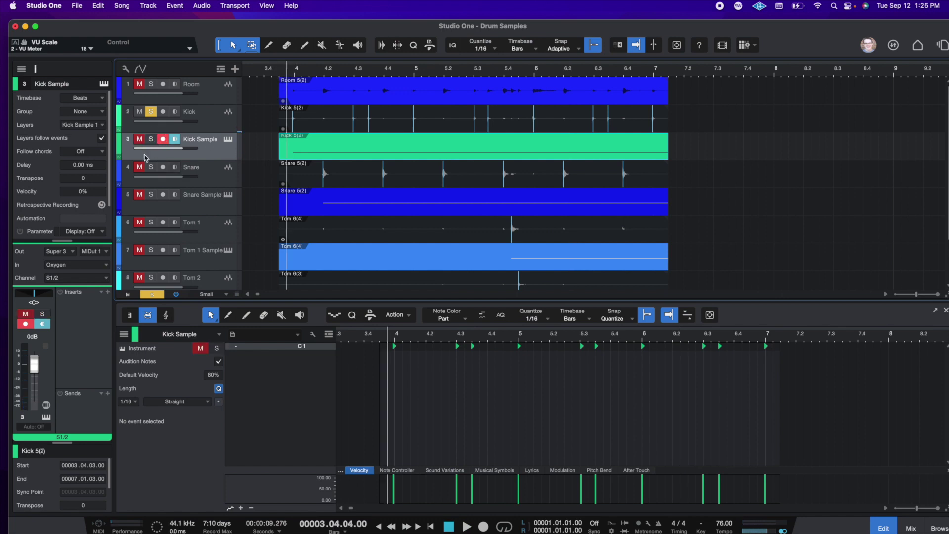
{"action": "key", "text": "space"}
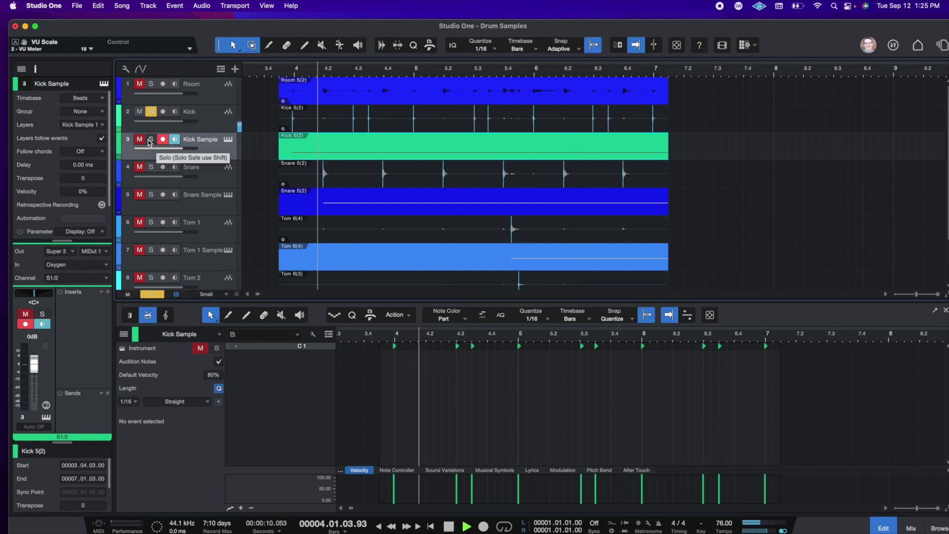
{"action": "key", "text": "space"}
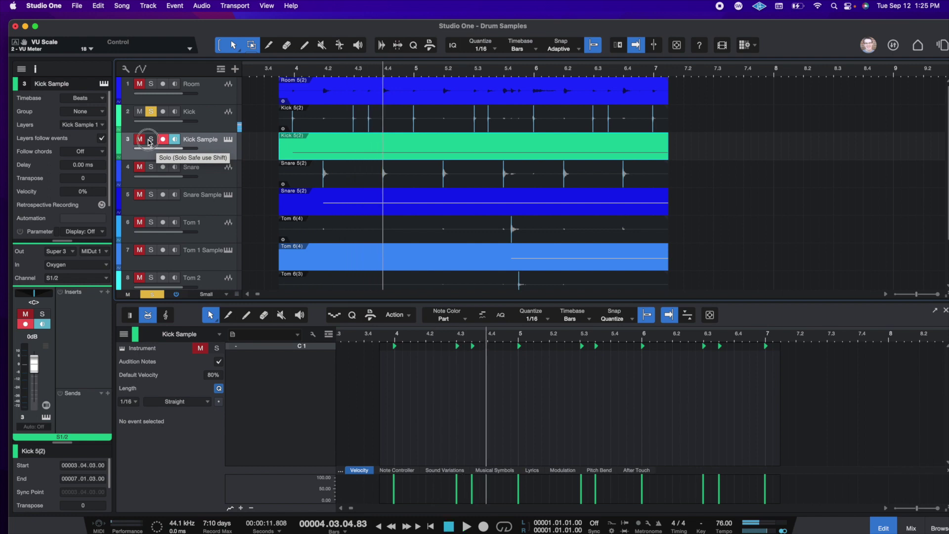
Step: Solo Kick Sample again and play it blended with the original kick to compare the sound
{"action": "left_click", "coordinate": [150, 141]}
{"action": "left_click", "coordinate": [285, 74]}
{"action": "key", "text": "space"}
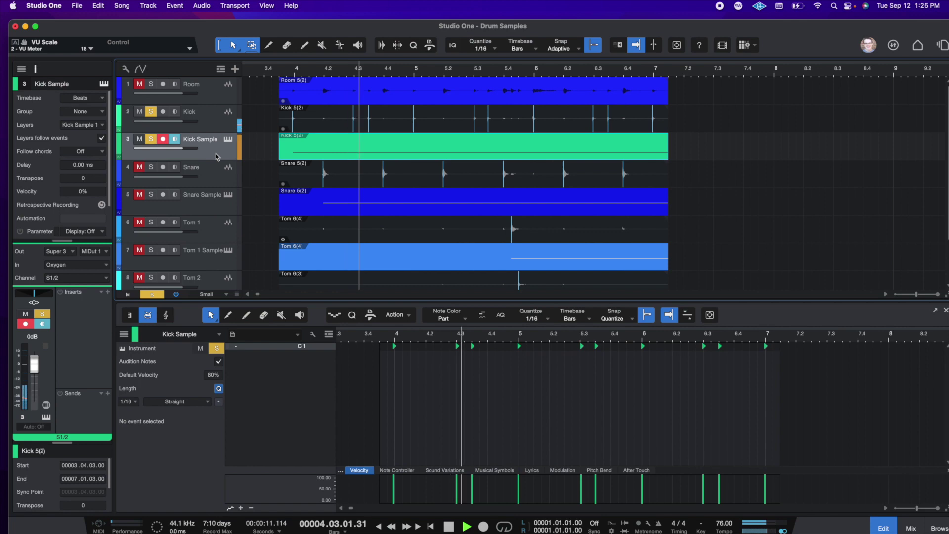
{"action": "key", "text": "space"}
Step: Clear the solos on the kick tracks and show the instrument browser with the Snare Sample track selected
{"action": "key", "text": "s"}
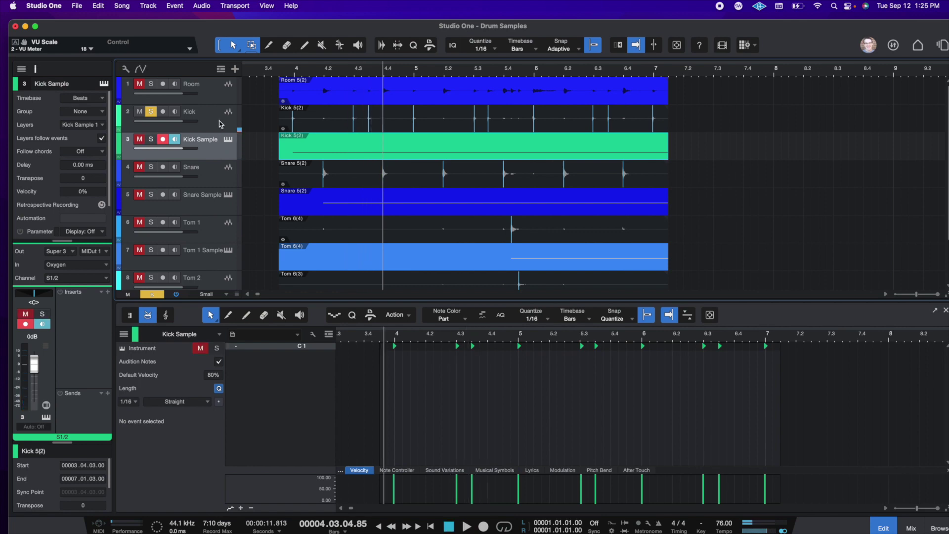
{"action": "key", "text": "Down"}
{"action": "left_click", "coordinate": [223, 210]}
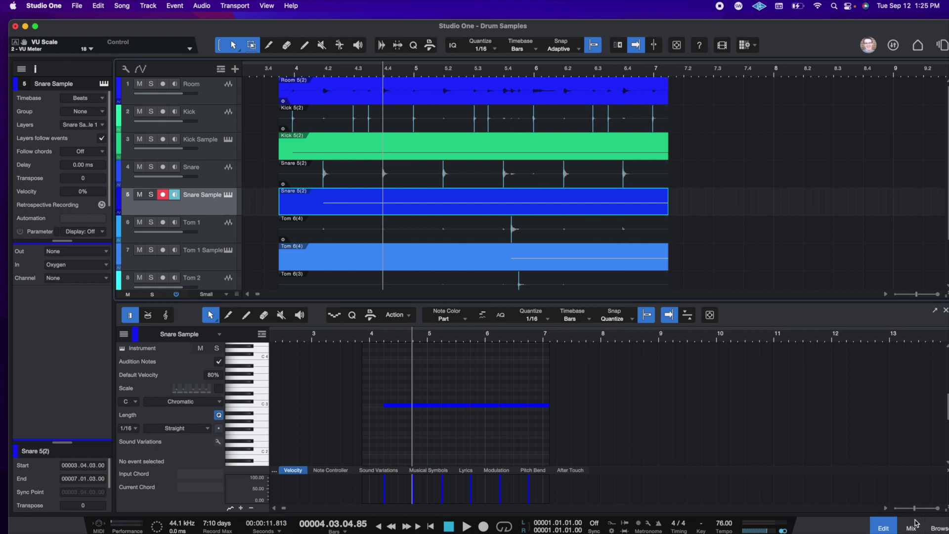
{"action": "left_click", "coordinate": [930, 525]}
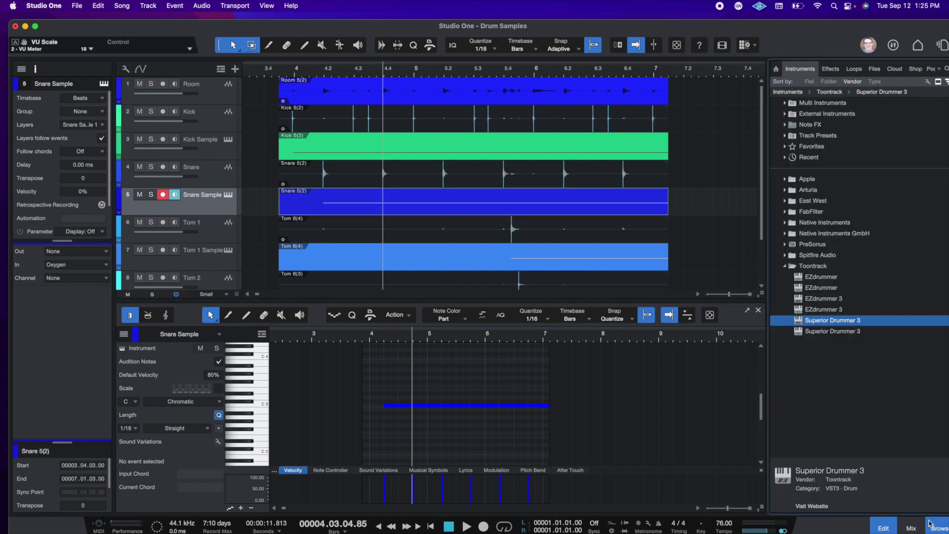
Step: Bounce the Kick Sample part to a new audio track and place the playhead just before the first kick hit
{"action": "left_click", "coordinate": [304, 154]}
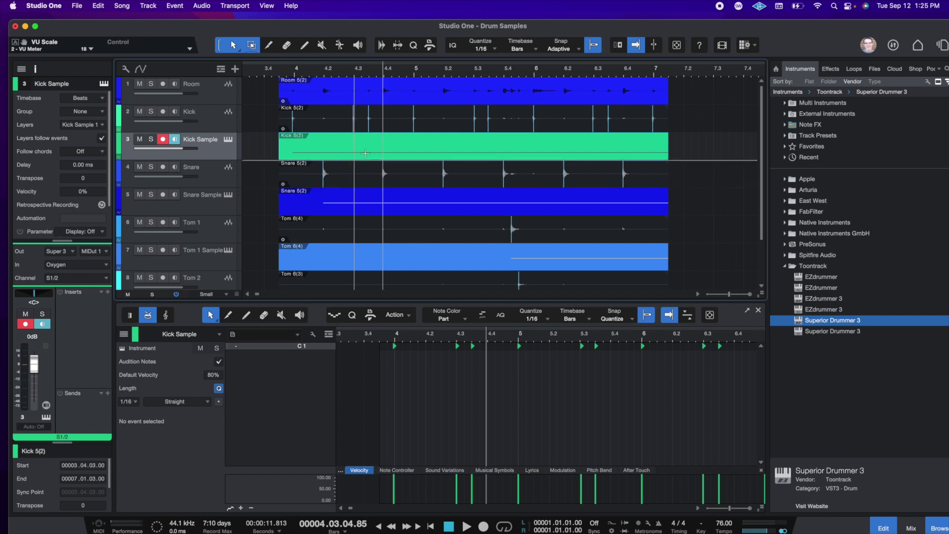
{"action": "left_click_drag", "start_coordinate": [386, 153], "coordinate": [387, 156]}
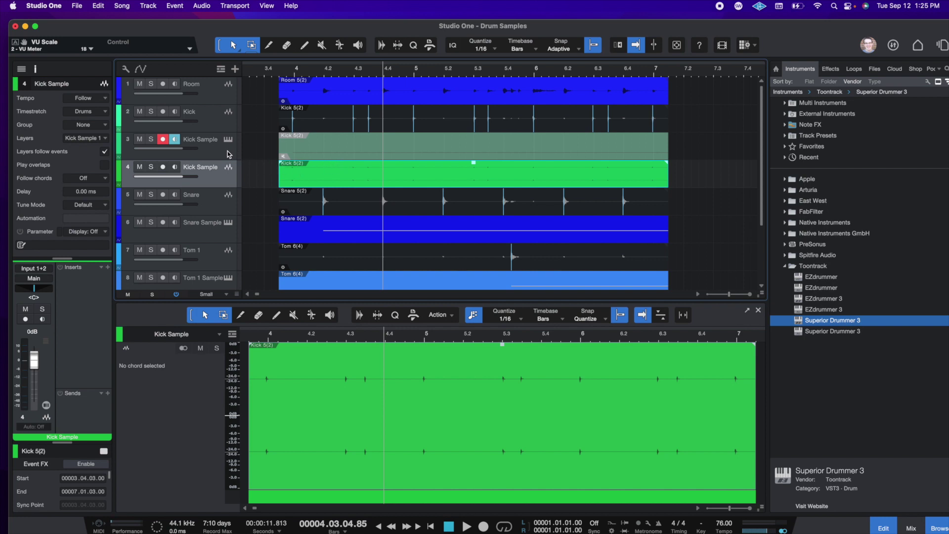
{"action": "left_click", "coordinate": [286, 71]}
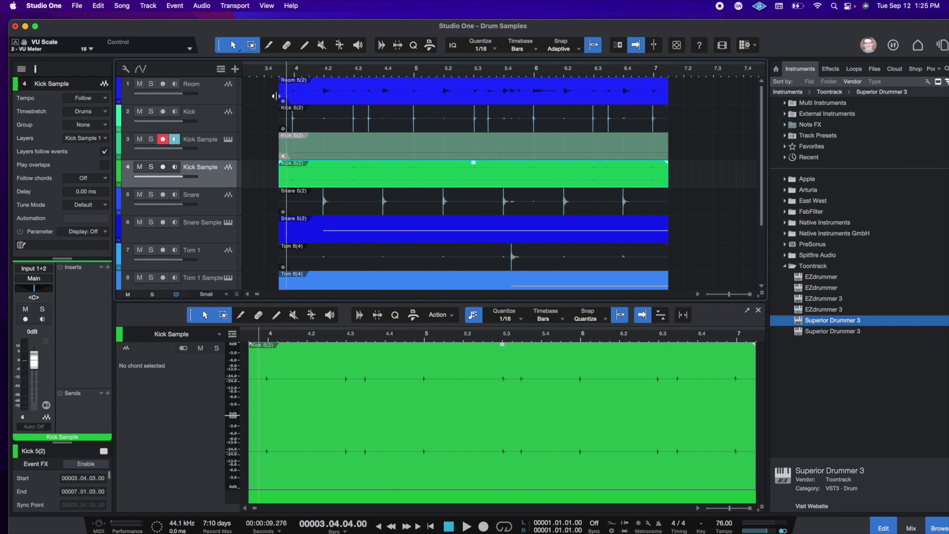
Step: Solo the original Kick track and the bounced Kick Sample audio track and play them blended
{"action": "key", "text": "s"}
{"action": "left_click", "coordinate": [230, 124]}
{"action": "key", "text": "s"}
{"action": "key", "text": "space"}
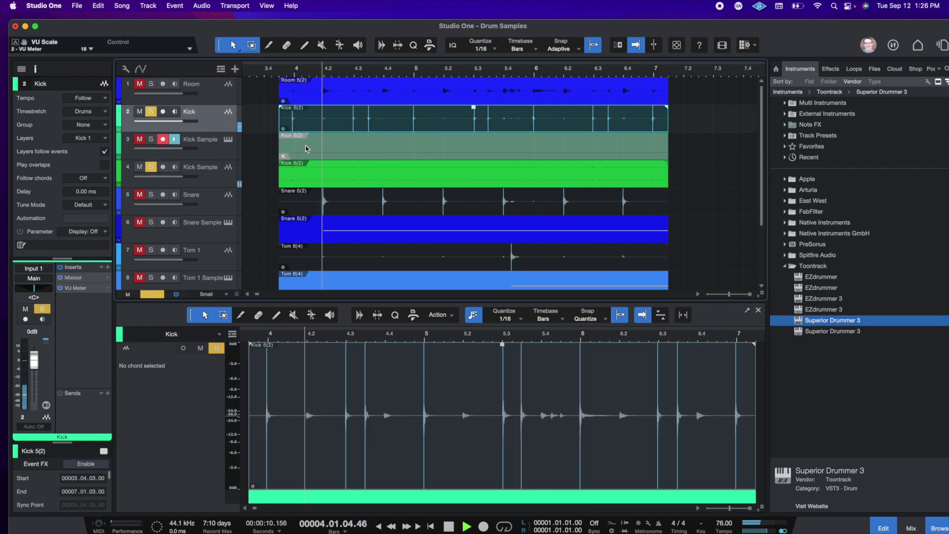
{"action": "key", "text": "space"}
Step: Take the bounced Kick Sample out of solo, play the original Kick alone from the start of the part, and clear the solo
{"action": "left_click", "coordinate": [151, 167]}
{"action": "left_click", "coordinate": [278, 71]}
{"action": "key", "text": "space"}
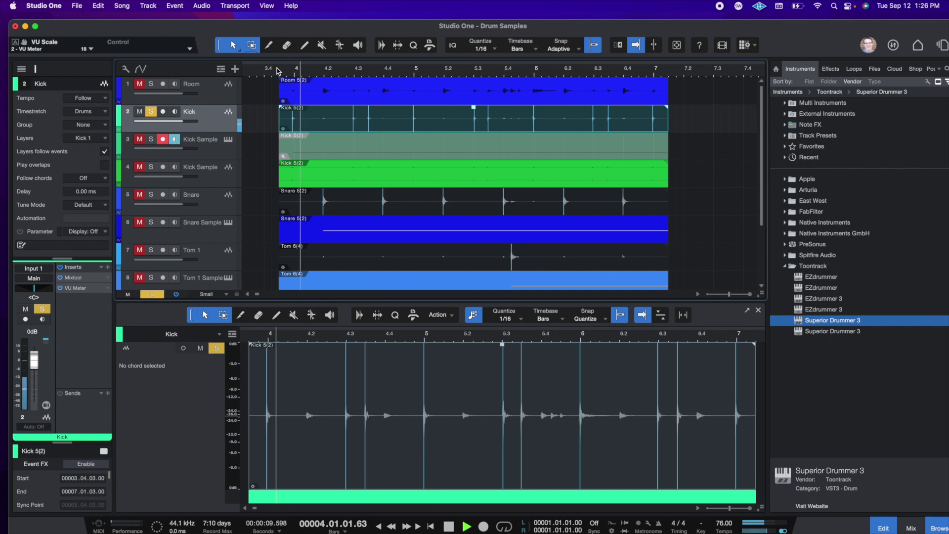
{"action": "key", "text": "space"}
{"action": "key", "text": "s"}
{"action": "left_click", "coordinate": [225, 158]}
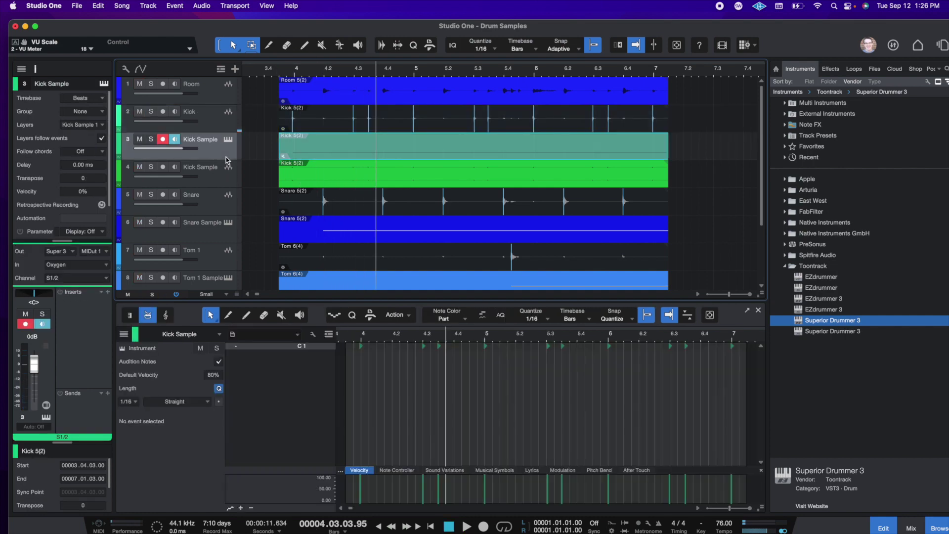
Step: Route the Snare Sample instrument track's output to the existing Superior Drummer 3 instance (Super 3)
{"action": "left_click", "coordinate": [290, 177]}
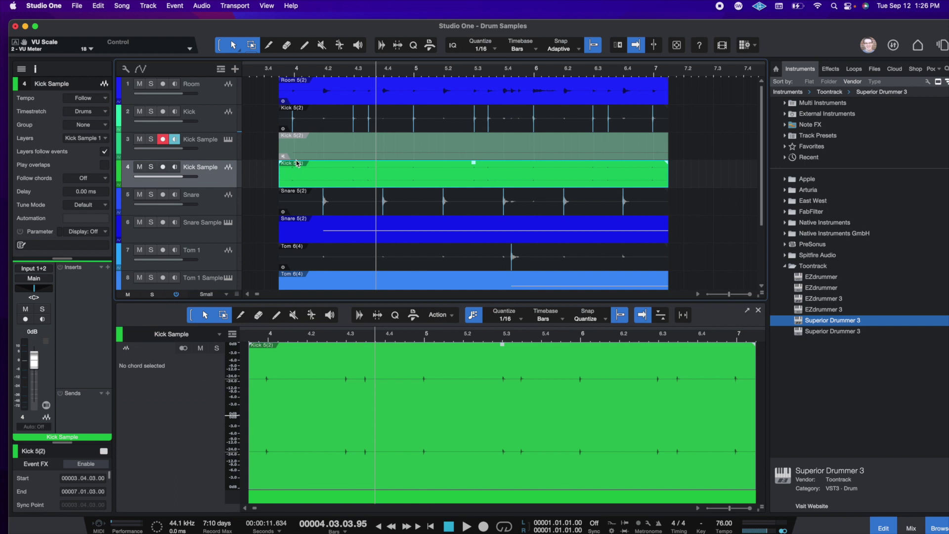
{"action": "scroll", "coordinate": [232, 161], "scroll_direction": "down", "scroll_amount": 1}
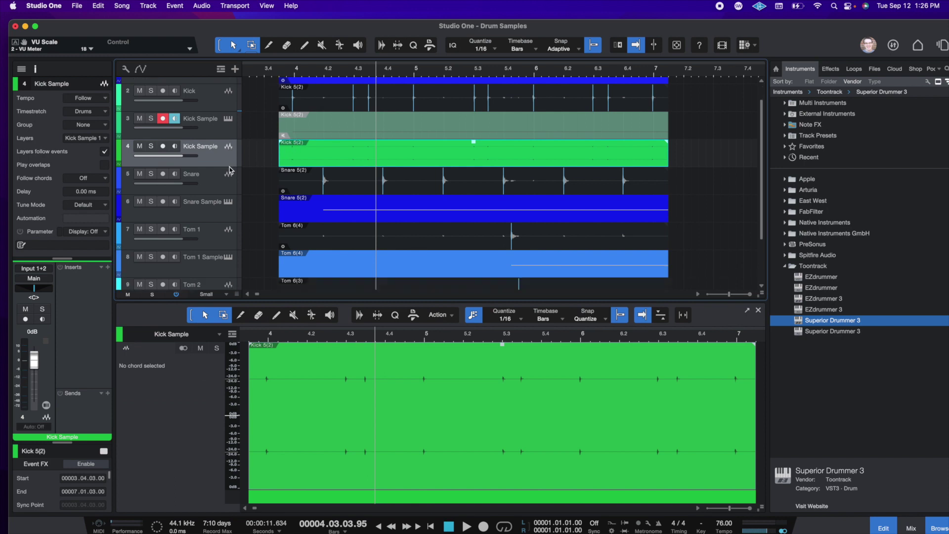
{"action": "left_click", "coordinate": [224, 213]}
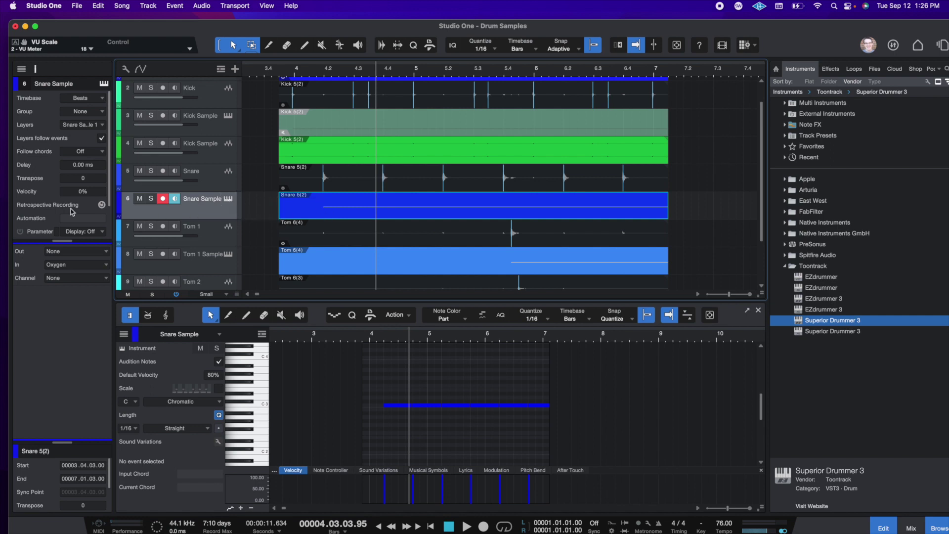
{"action": "scroll", "coordinate": [249, 205], "scroll_direction": "down", "scroll_amount": 1}
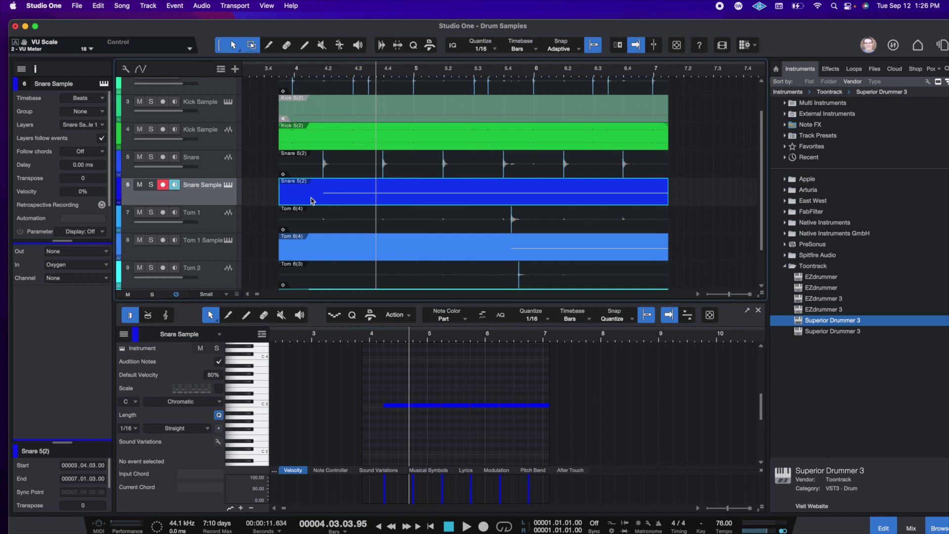
{"action": "left_click", "coordinate": [61, 252]}
{"action": "left_click", "coordinate": [79, 271]}
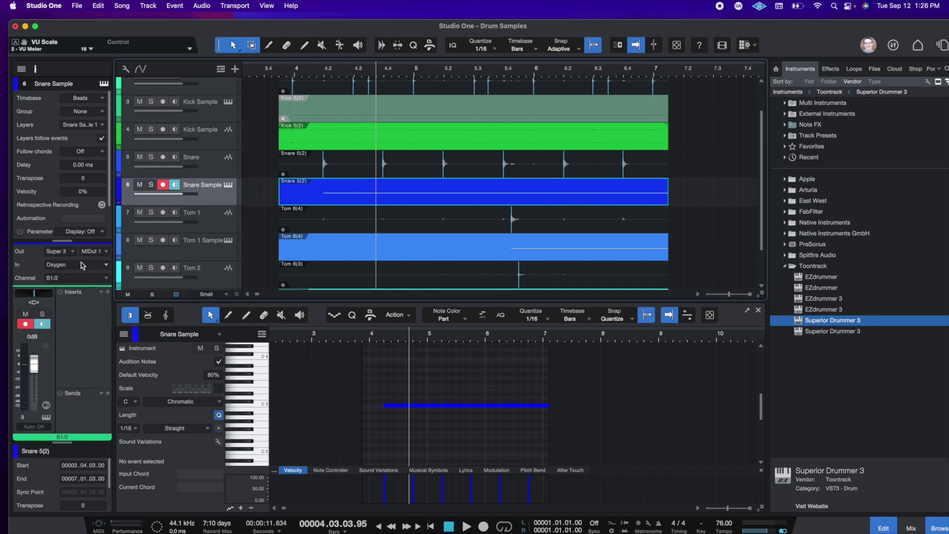
Step: Load the 6.5x14" Ludwig Black Beauty snare in Superior Drummer 3 and close the instrument window
{"action": "left_click", "coordinate": [229, 186]}
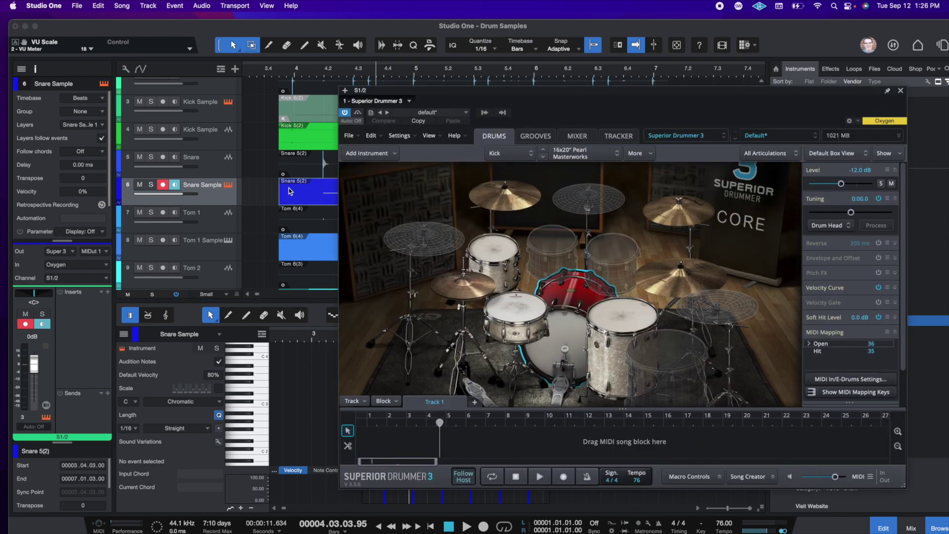
{"action": "right_click", "coordinate": [518, 315]}
{"action": "left_click", "coordinate": [518, 315]}
{"action": "right_click", "coordinate": [518, 315]}
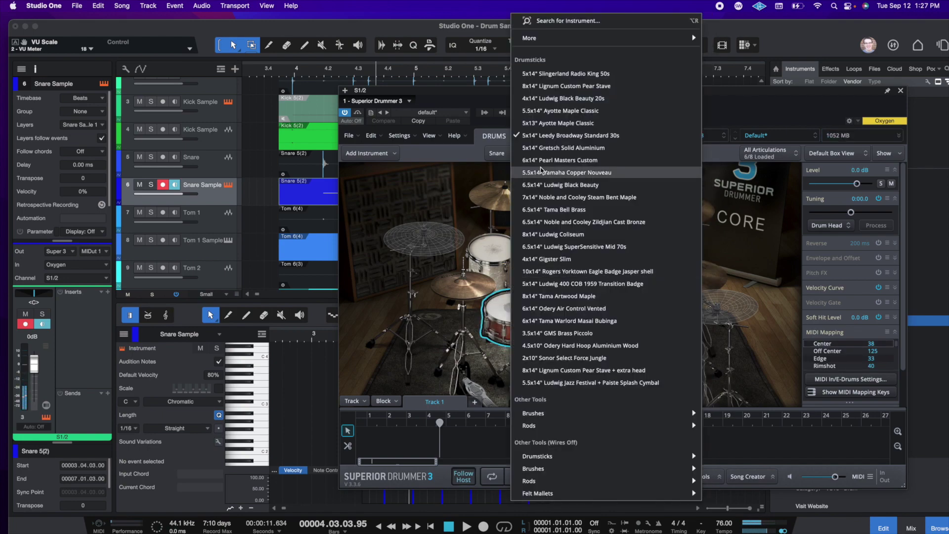
{"action": "left_click", "coordinate": [559, 185]}
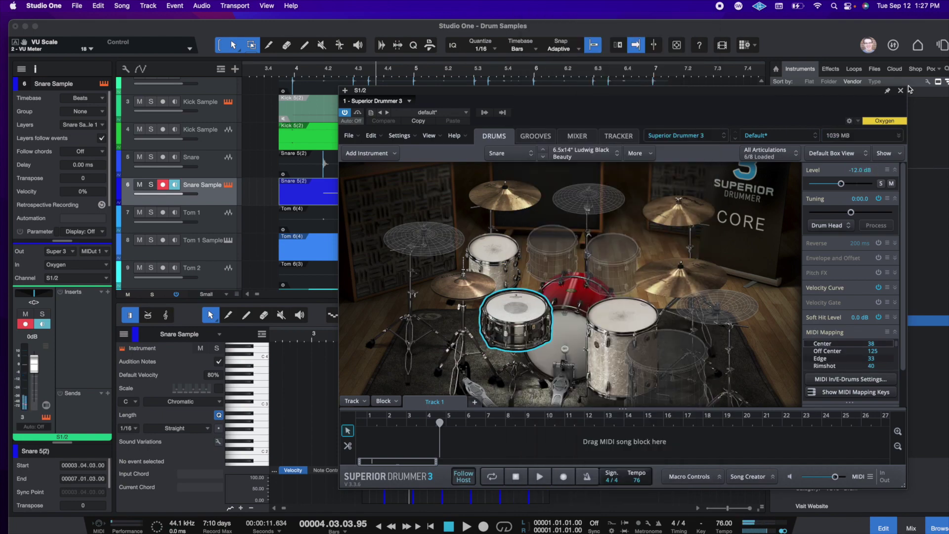
{"action": "right_click", "coordinate": [522, 307]}
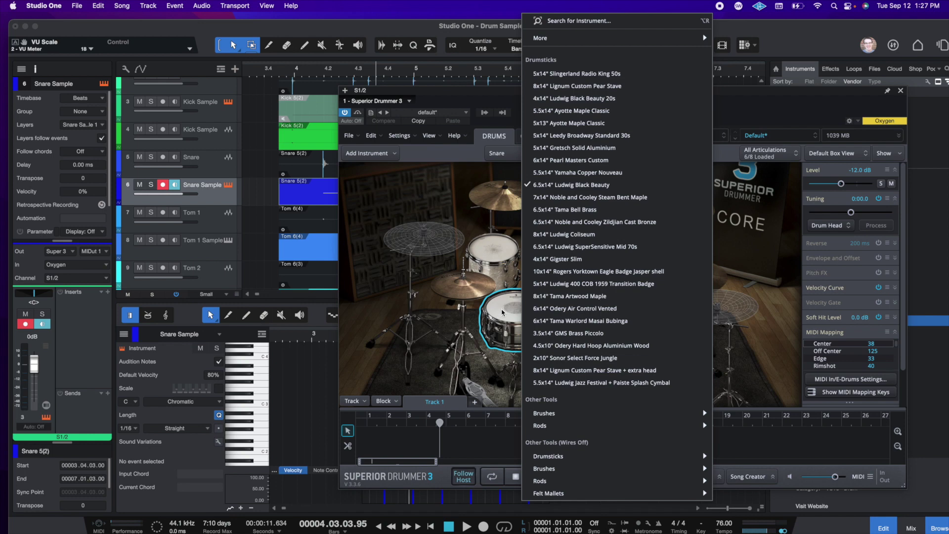
{"action": "left_click", "coordinate": [317, 204]}
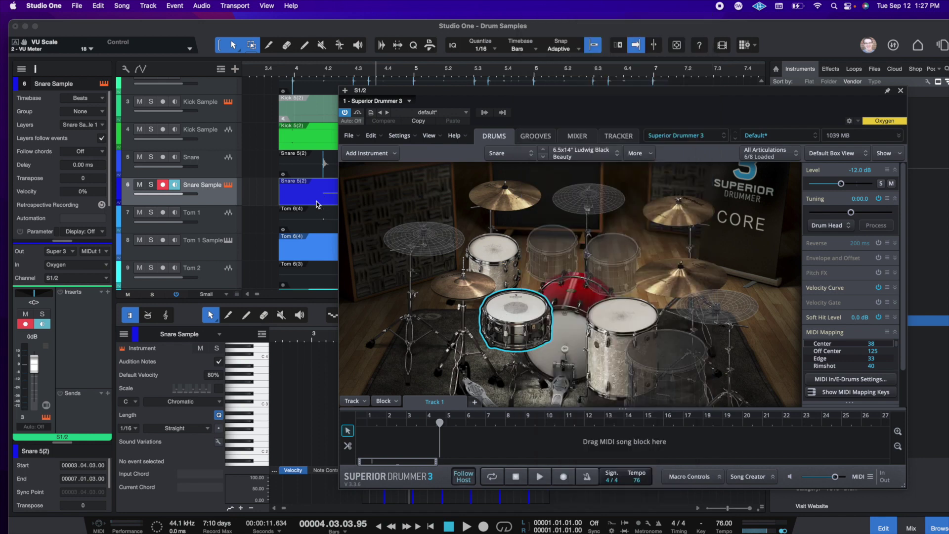
{"action": "left_click", "coordinate": [900, 90]}
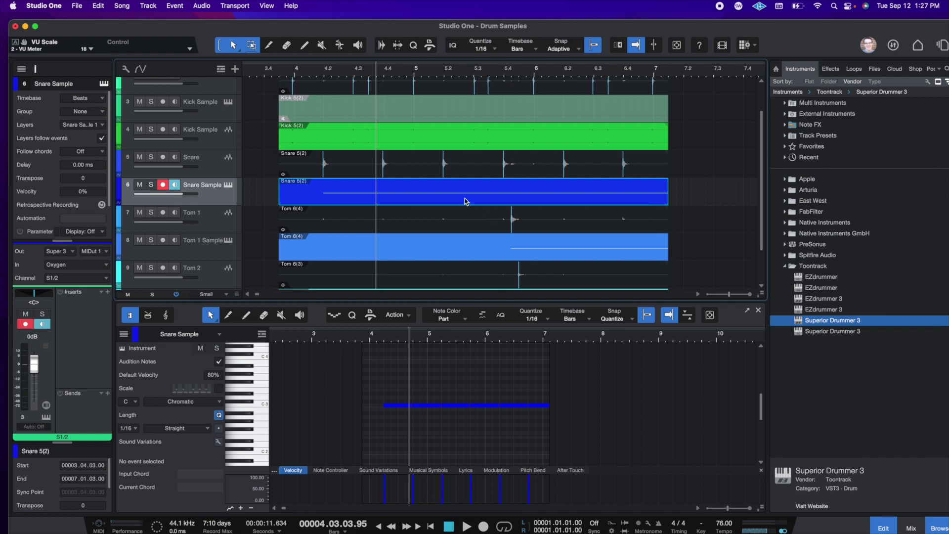
Step: Move all notes of the Snare Sample part down to E1 and bounce the part to a new audio track
{"action": "left_click_drag", "start_coordinate": [369, 374], "coordinate": [554, 415]}
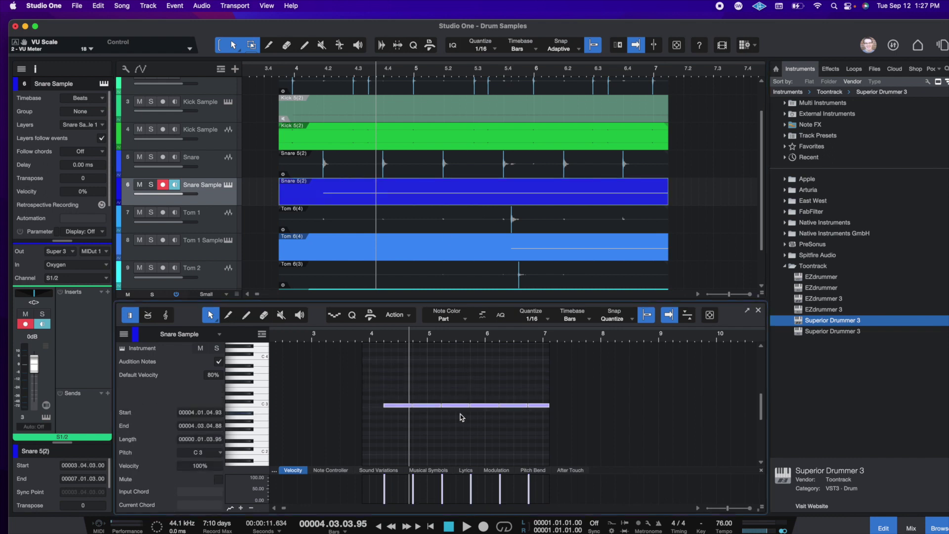
{"action": "scroll", "coordinate": [410, 418], "scroll_direction": "down", "scroll_amount": 3}
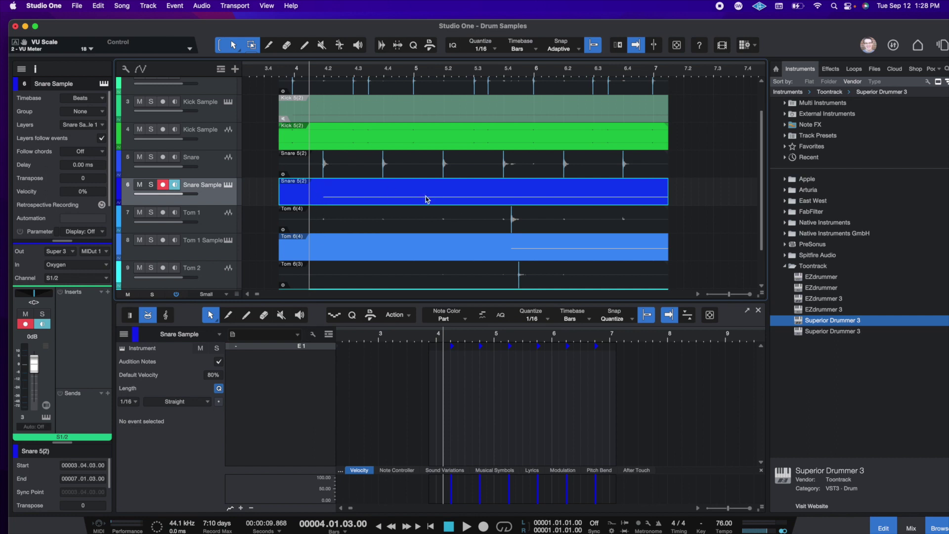
{"action": "key", "text": "super+b"}
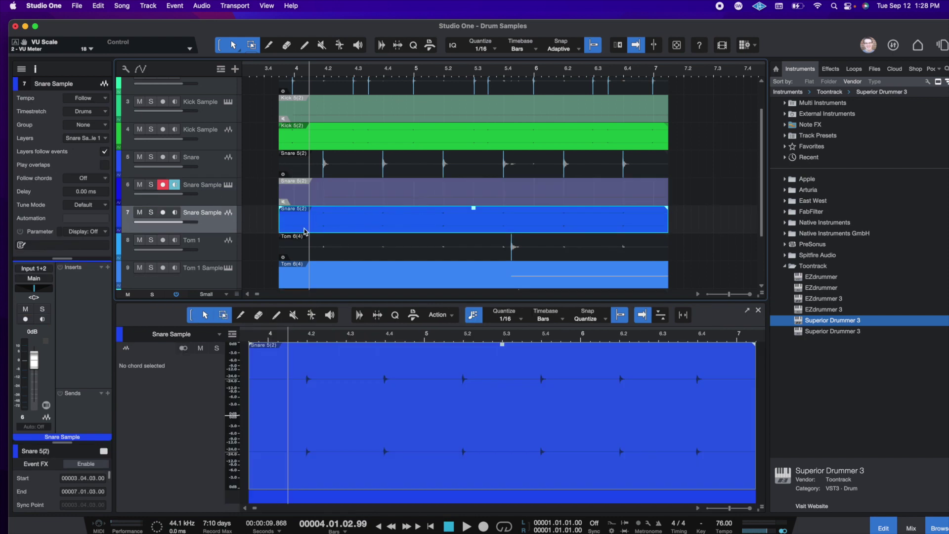
Step: Solo the original Snare track and play it alone from bar 4
{"action": "left_click", "coordinate": [233, 170]}
{"action": "key", "text": "s"}
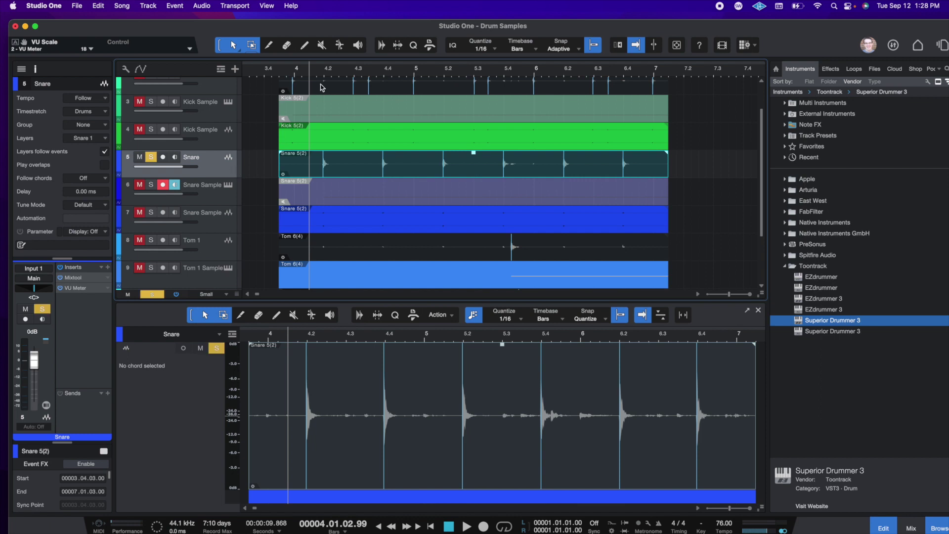
{"action": "left_click", "coordinate": [296, 74]}
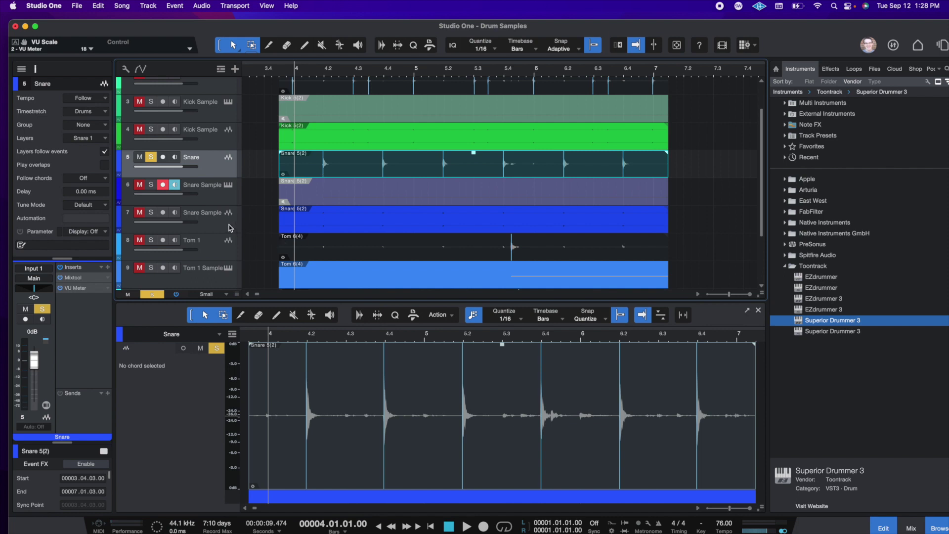
{"action": "key", "text": "space"}
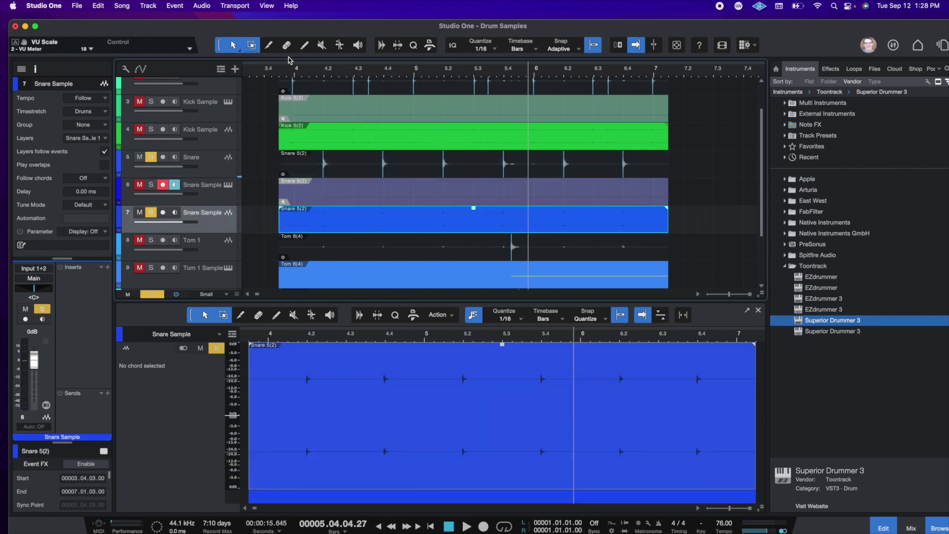
Step: Play the original Snare blended with the bounced Snare Sample from bar 4, with both tracks soloed
{"action": "left_click", "coordinate": [294, 73]}
{"action": "key", "text": "space"}
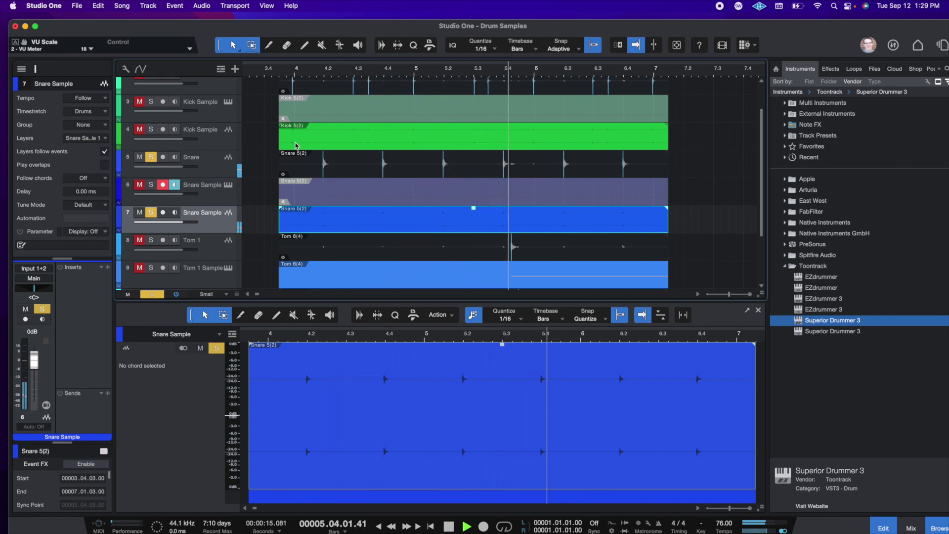
{"action": "left_click", "coordinate": [221, 135]}
{"action": "key", "text": "space"}
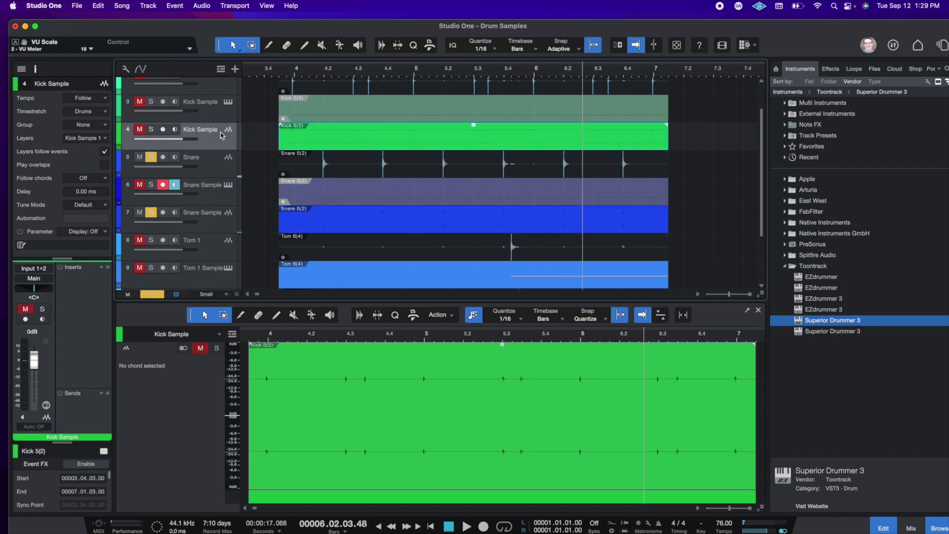
Step: Clear the snare solos and play all tracks together from the start of the part
{"action": "left_click", "coordinate": [227, 217]}
{"action": "left_click", "coordinate": [213, 171]}
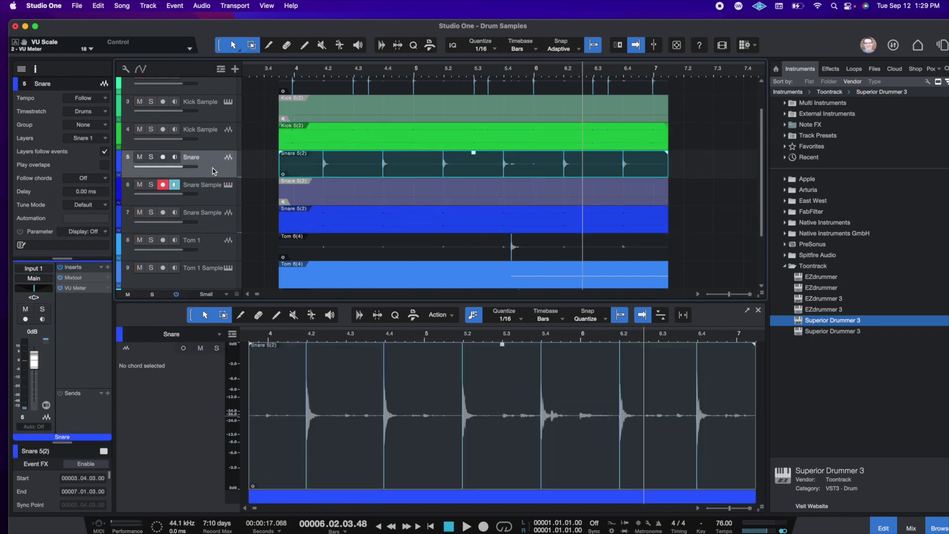
{"action": "scroll", "coordinate": [221, 116], "scroll_direction": "up", "scroll_amount": 2}
{"action": "left_click", "coordinate": [281, 71]}
{"action": "scroll", "coordinate": [265, 183], "scroll_direction": "down", "scroll_amount": 1}
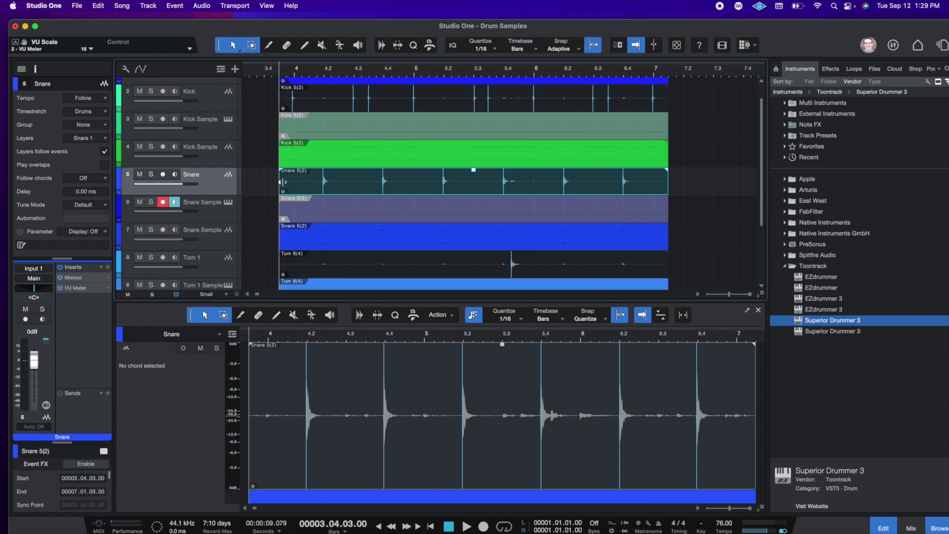
{"action": "key", "text": "space"}
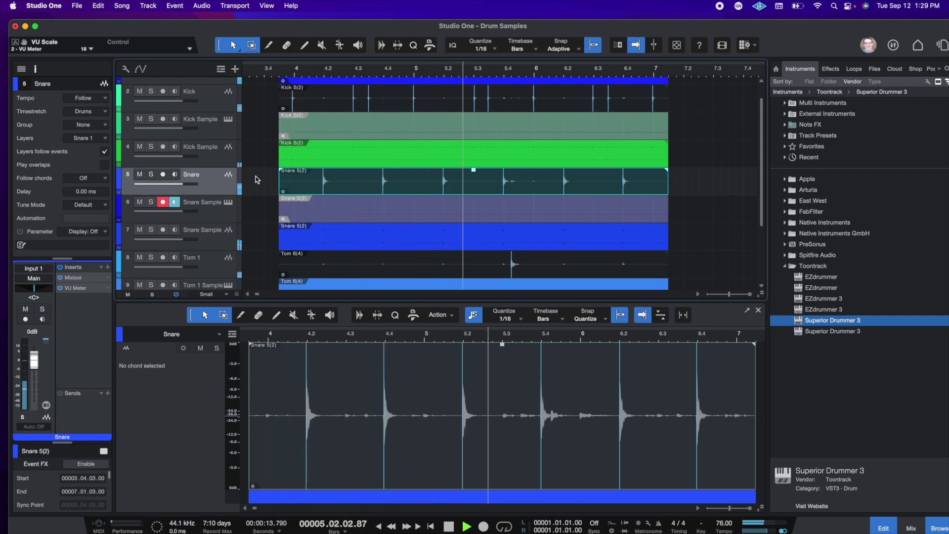
{"action": "key", "text": "space"}
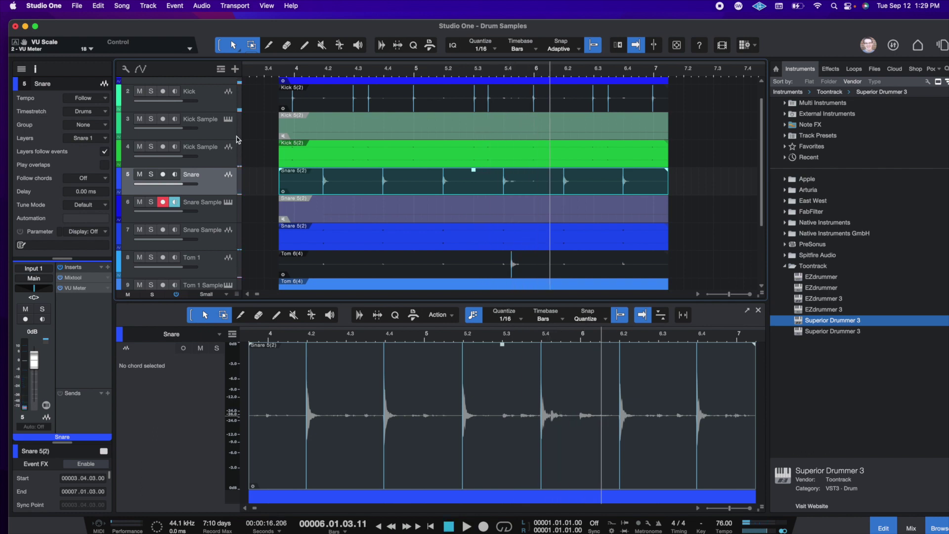
Step: Mute the original Kick and Snare tracks and return the playhead to the start of the part
{"action": "scroll", "coordinate": [251, 148], "scroll_direction": "up", "scroll_amount": 1}
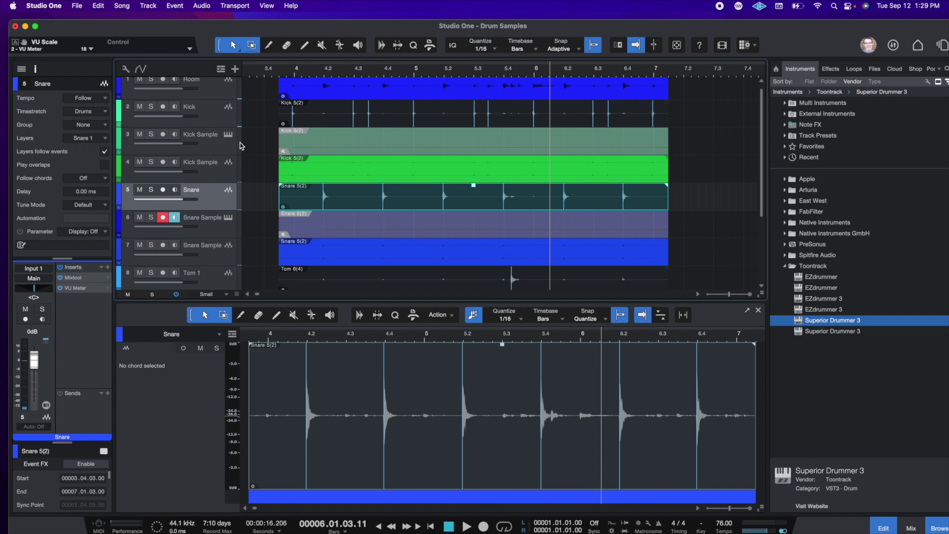
{"action": "left_click", "coordinate": [139, 108]}
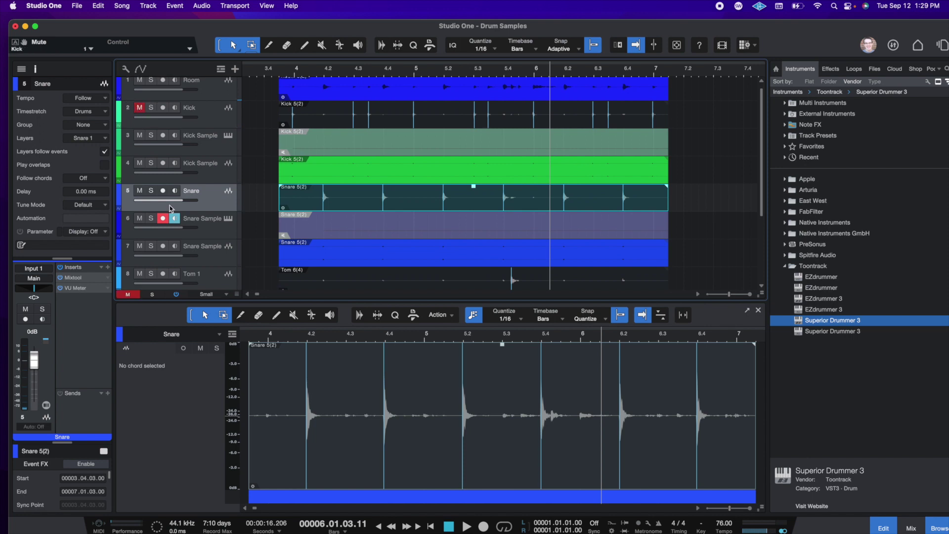
{"action": "scroll", "coordinate": [211, 217], "scroll_direction": "down", "scroll_amount": 1}
{"action": "left_click", "coordinate": [140, 179]}
{"action": "left_click", "coordinate": [289, 75]}
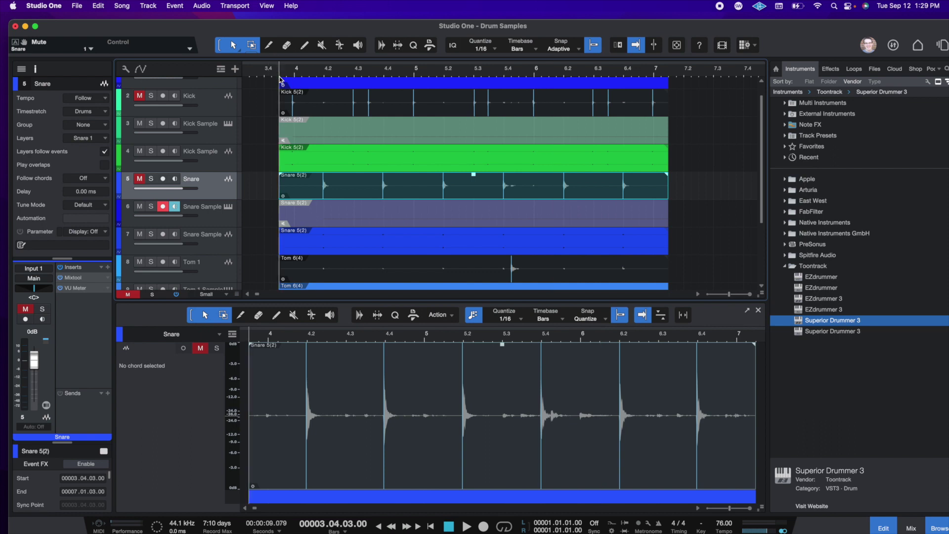
{"action": "scroll", "coordinate": [274, 124], "scroll_direction": "up", "scroll_amount": 1}
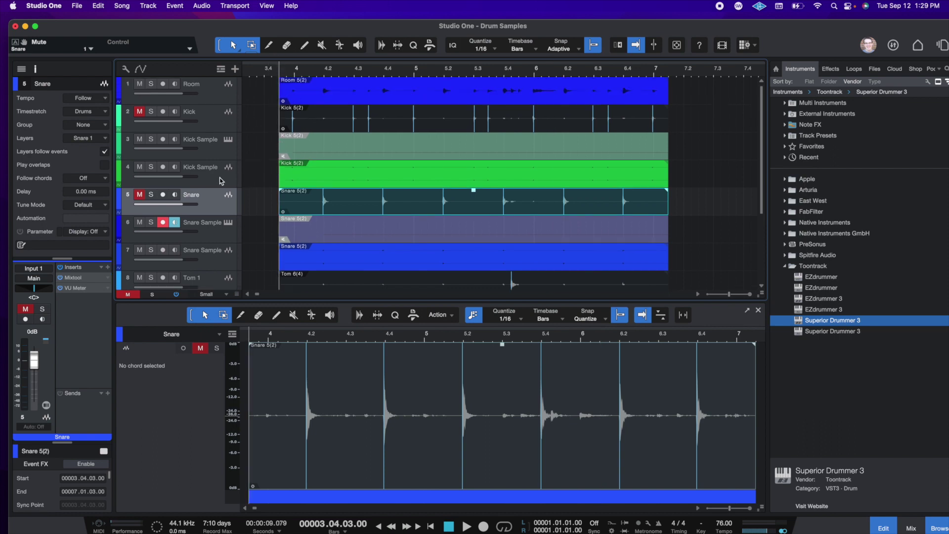
Step: Play the mix to hear the kick and snare samples without their original tracks
{"action": "scroll", "coordinate": [216, 181], "scroll_direction": "down", "scroll_amount": 2}
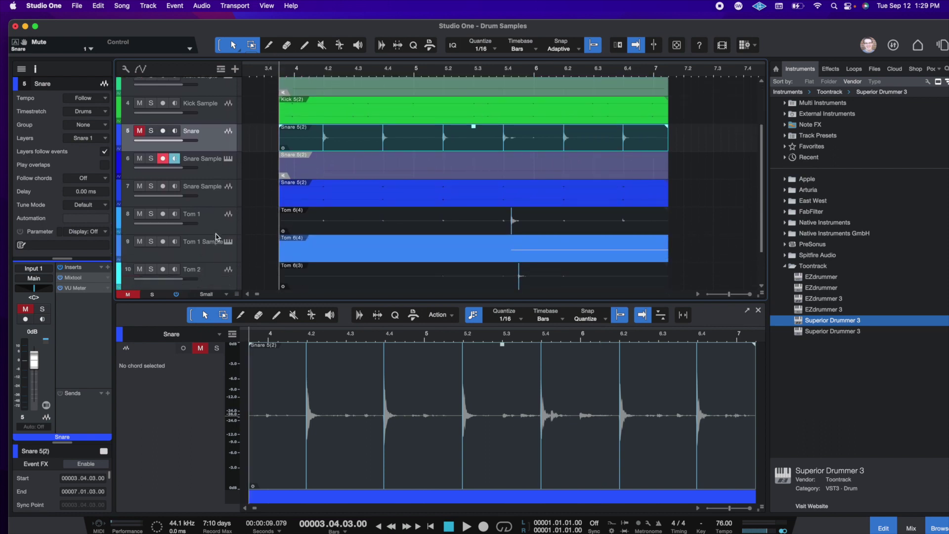
{"action": "scroll", "coordinate": [216, 236], "scroll_direction": "down", "scroll_amount": 1}
{"action": "scroll", "coordinate": [219, 225], "scroll_direction": "down", "scroll_amount": 1}
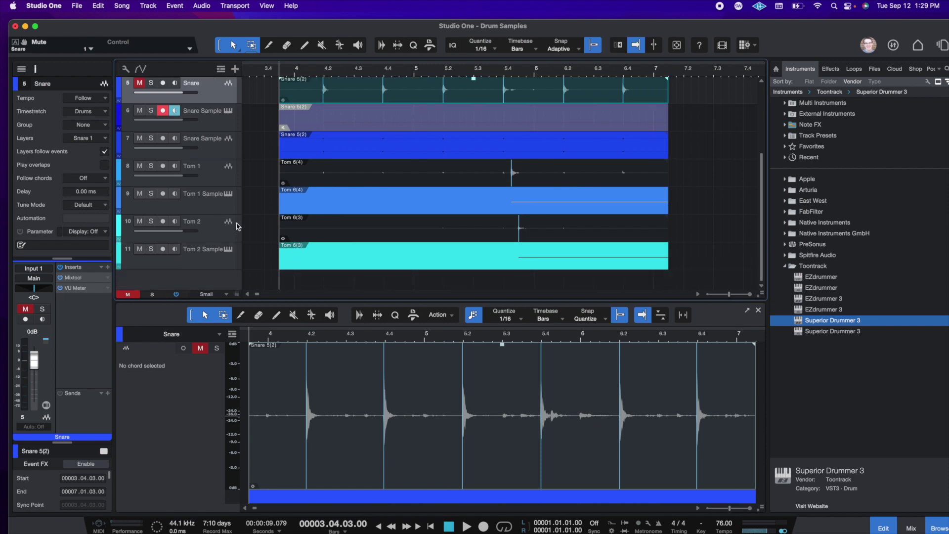
{"action": "scroll", "coordinate": [262, 226], "scroll_direction": "up", "scroll_amount": 4}
{"action": "key", "text": "space"}
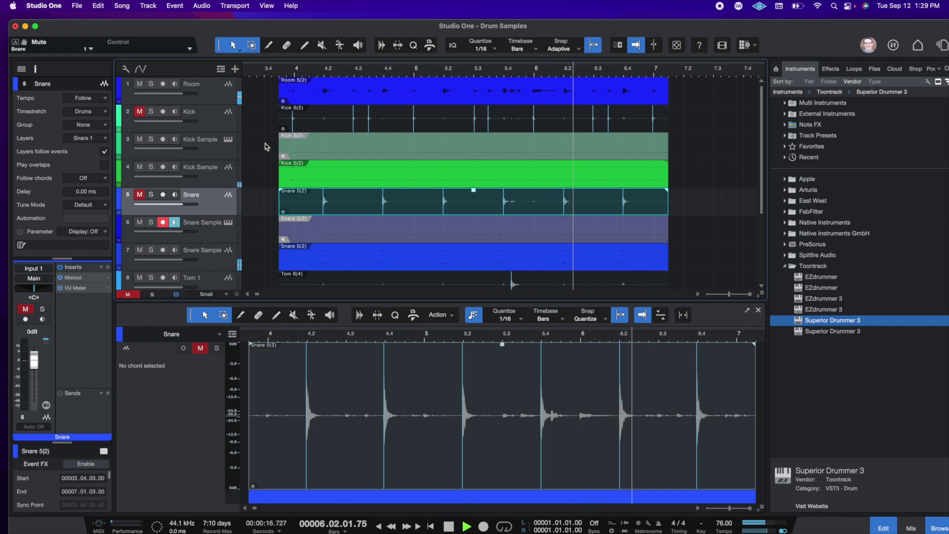
{"action": "key", "text": "space"}
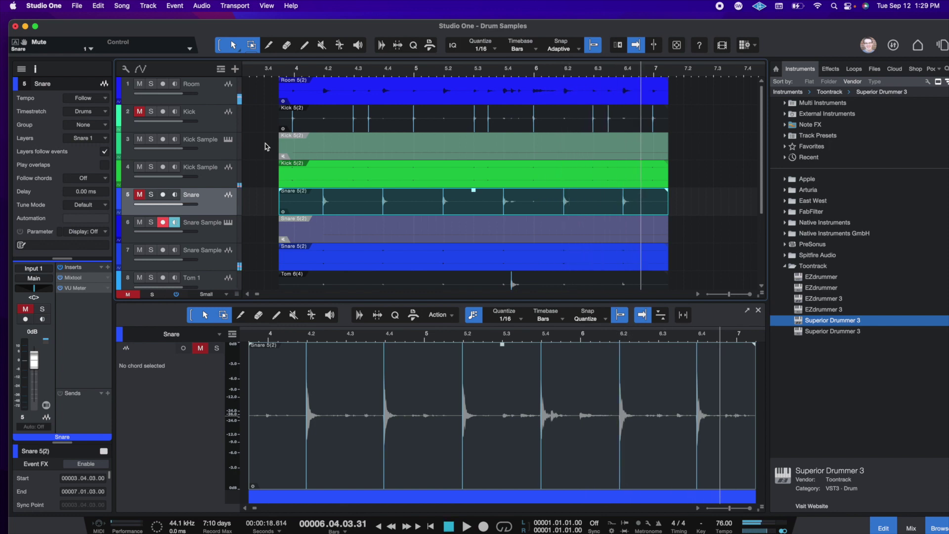
Step: Route the Tom 1 Sample instrument track's output to Superior Drummer 3
{"action": "scroll", "coordinate": [270, 164], "scroll_direction": "down", "scroll_amount": 4}
{"action": "left_click", "coordinate": [228, 206]}
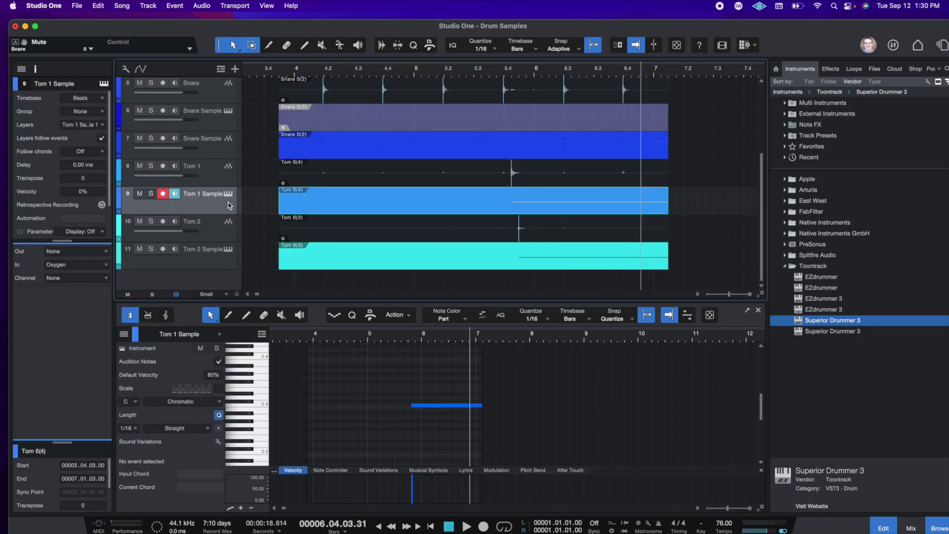
{"action": "left_click", "coordinate": [104, 254]}
{"action": "left_click", "coordinate": [105, 273]}
Step: Open Superior Drummer 3 from the Tom 1 Sample track, audition the Racktom 1 drum, and close the instrument window
{"action": "left_click", "coordinate": [229, 197]}
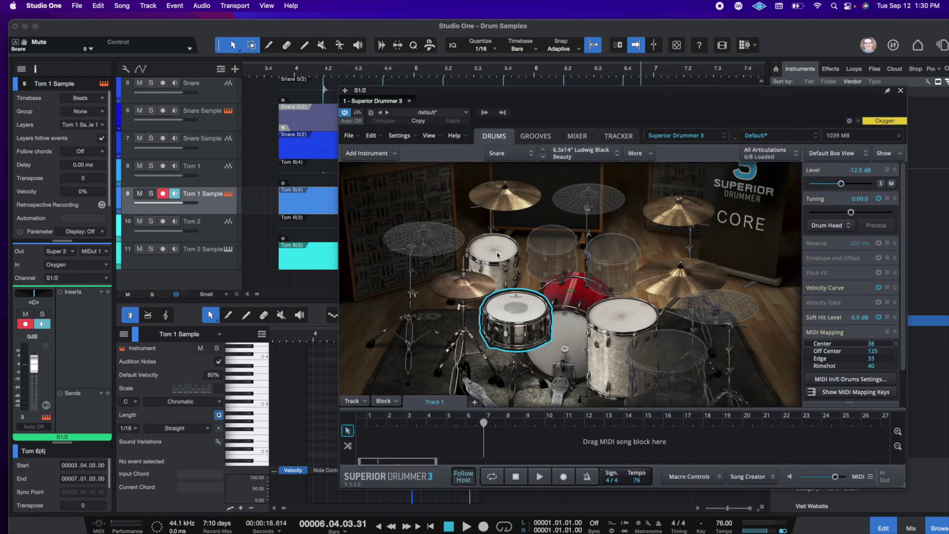
{"action": "left_click", "coordinate": [498, 255]}
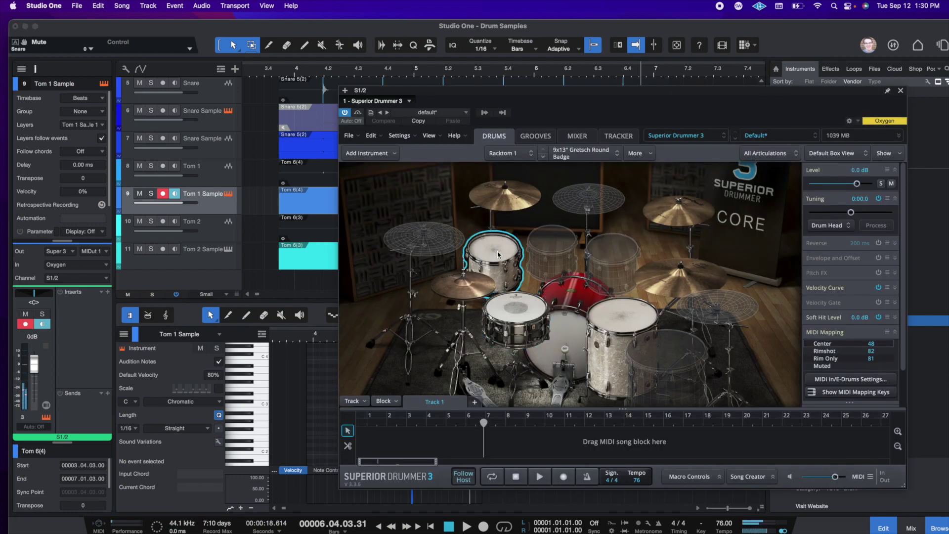
{"action": "left_click", "coordinate": [303, 214]}
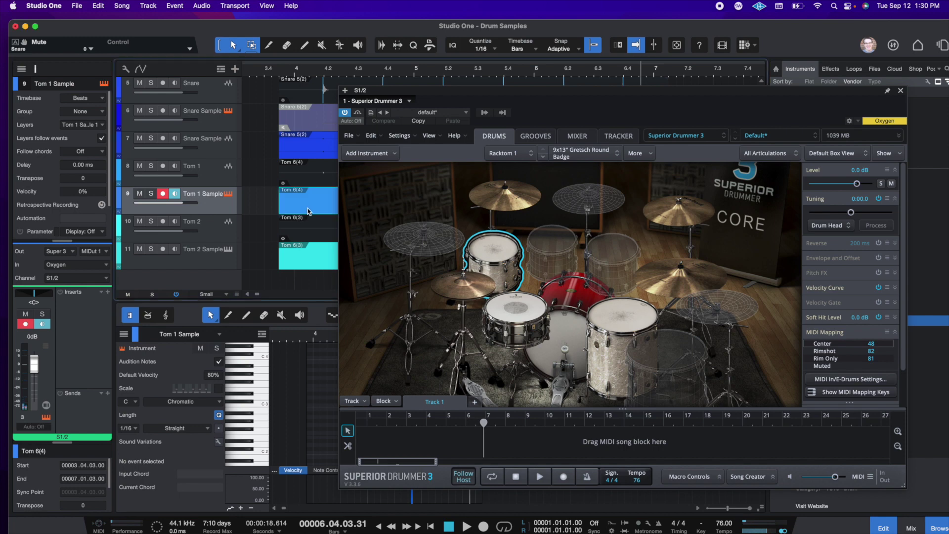
{"action": "left_click", "coordinate": [900, 91]}
Step: Transpose the note on the Tom 1 Sample track down to B 1
{"action": "left_click", "coordinate": [428, 406]}
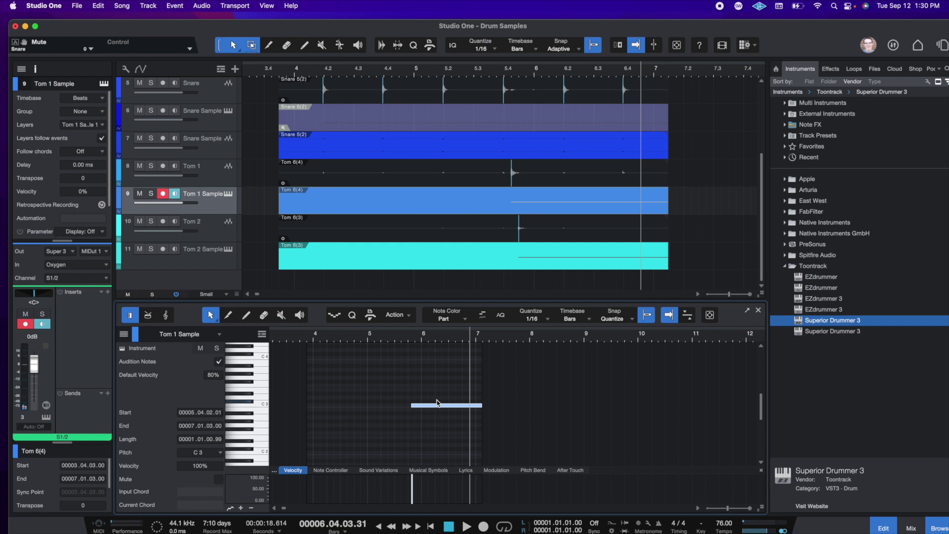
{"action": "key", "text": "Down"}
{"action": "key", "text": "Down"}
{"action": "key", "text": "Down"}
{"action": "key", "text": "Down"}
{"action": "key", "text": "Down"}
{"action": "key", "text": "Down"}
{"action": "key", "text": "Down"}
{"action": "key", "text": "Down"}
{"action": "key", "text": "Down"}
{"action": "key", "text": "Down"}
{"action": "key", "text": "Down"}
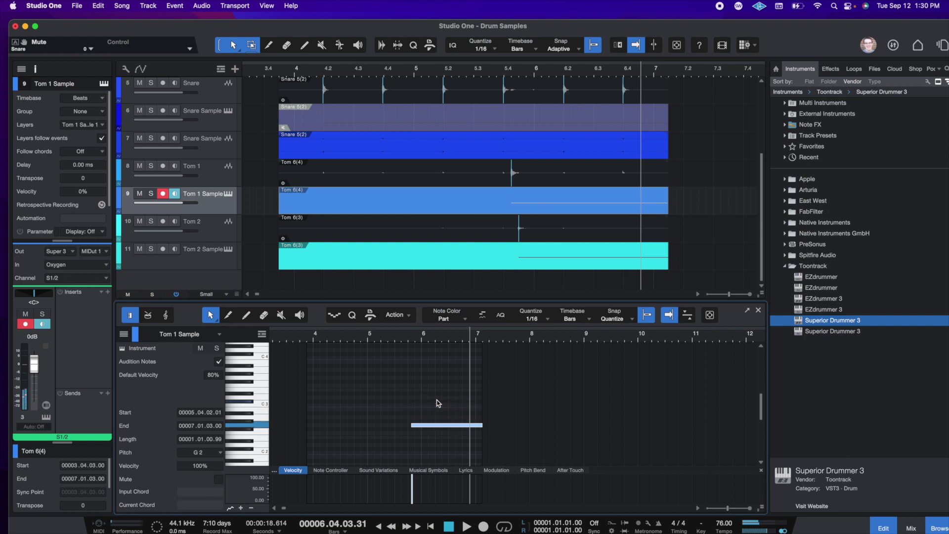
{"action": "key", "text": "Down"}
{"action": "key", "text": "Down"}
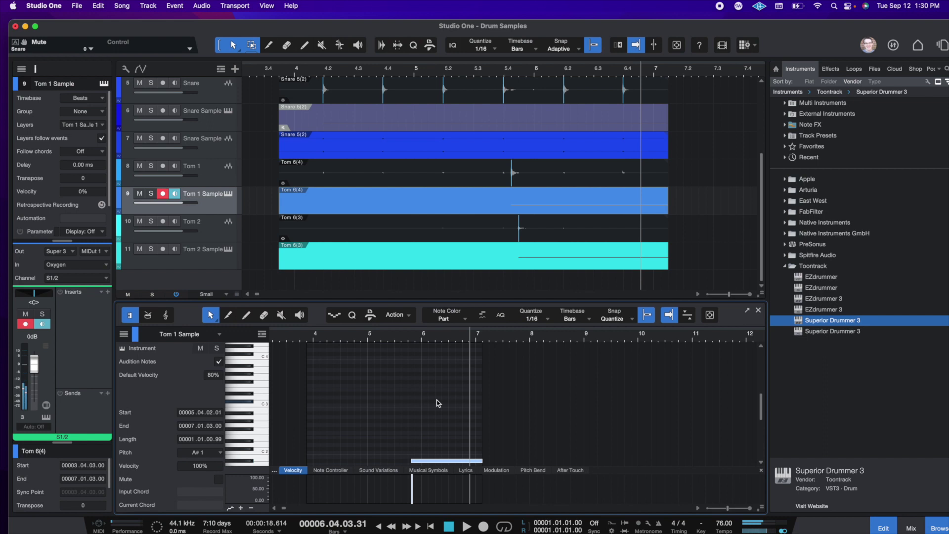
{"action": "scroll", "coordinate": [437, 415], "scroll_direction": "down", "scroll_amount": 3}
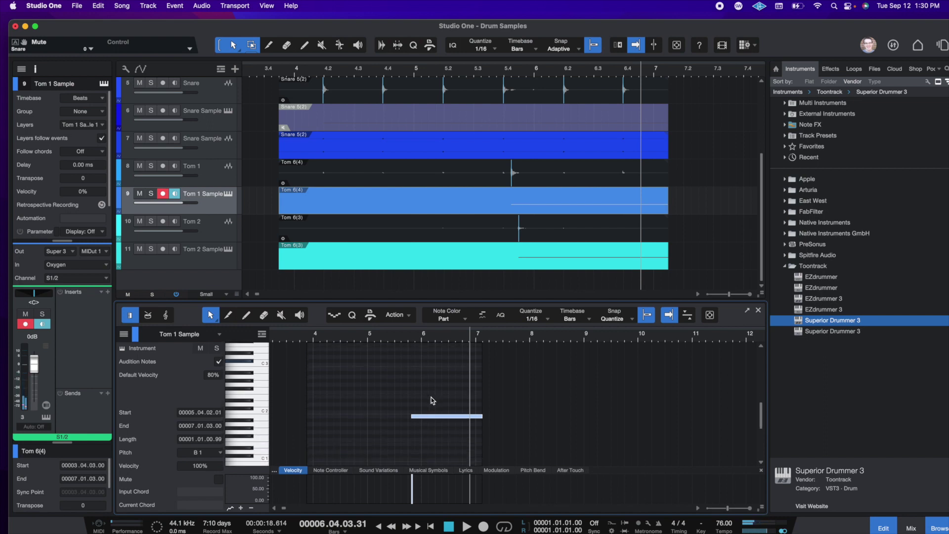
Step: Route the Tom 2 Sample instrument track's output to Superior Drummer 3
{"action": "left_click", "coordinate": [215, 260]}
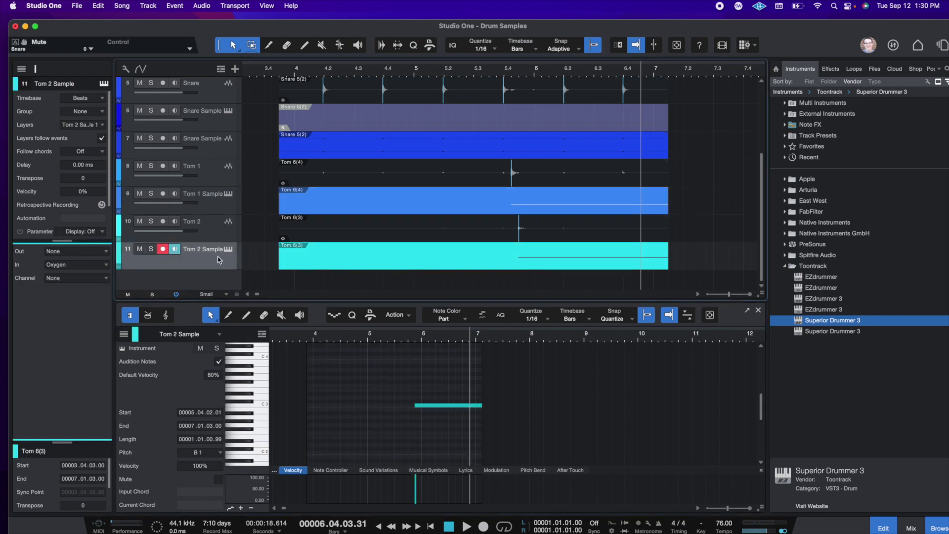
{"action": "left_click", "coordinate": [97, 253]}
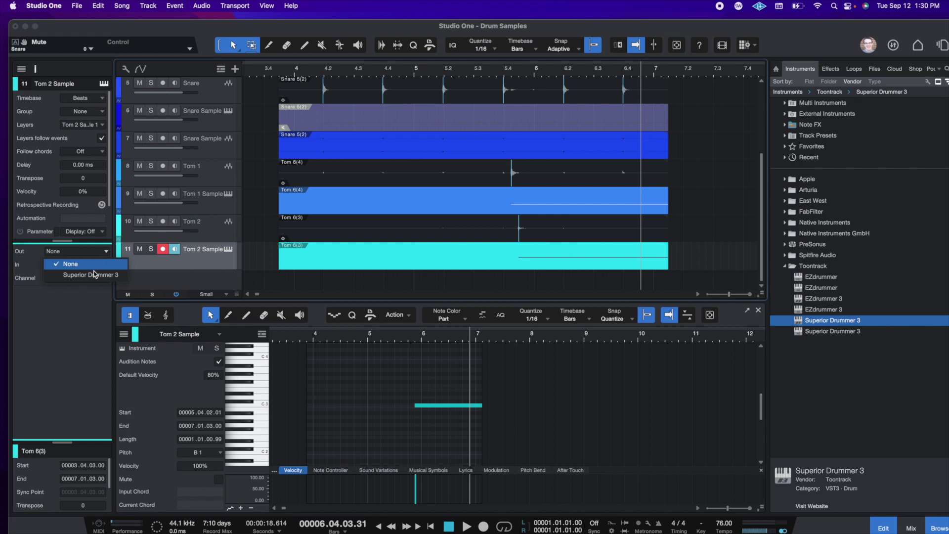
{"action": "left_click", "coordinate": [94, 274]}
Step: Bounce the Tom 1 Sample instrument part to a new audio track
{"action": "left_click", "coordinate": [404, 212]}
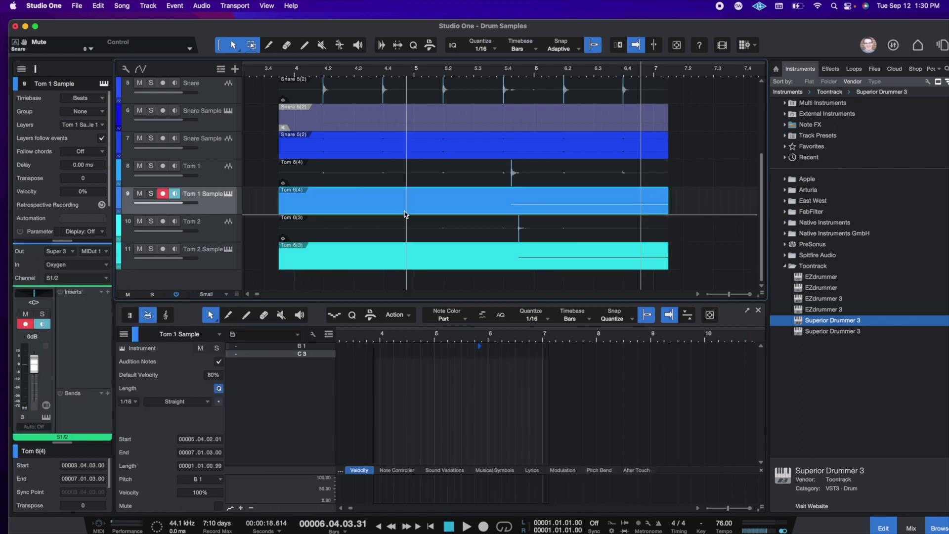
{"action": "key", "text": "super+b"}
Step: Open Superior Drummer 3 from the Tom 2 Sample track, audition the Floortom 1 drum, and close the instrument window
{"action": "left_click", "coordinate": [381, 255]}
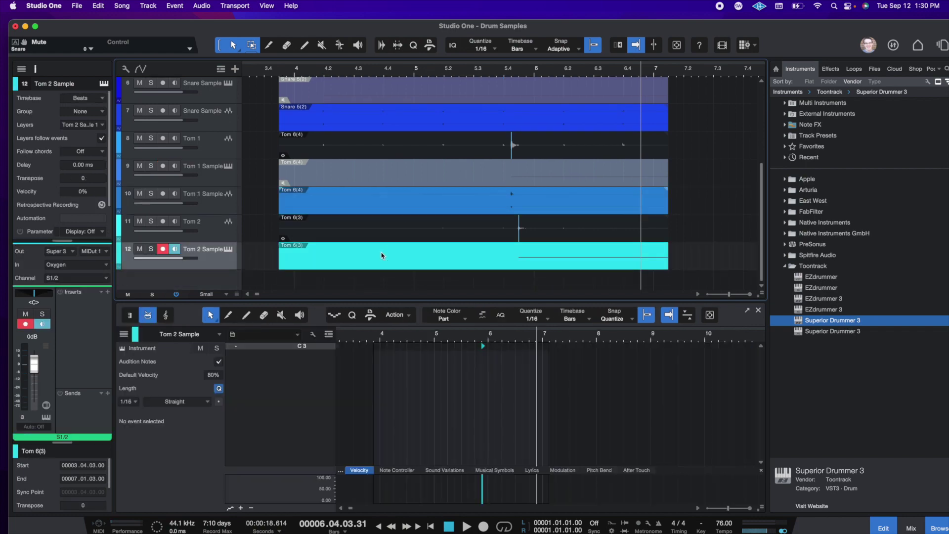
{"action": "left_click", "coordinate": [228, 252]}
{"action": "left_click", "coordinate": [616, 318]}
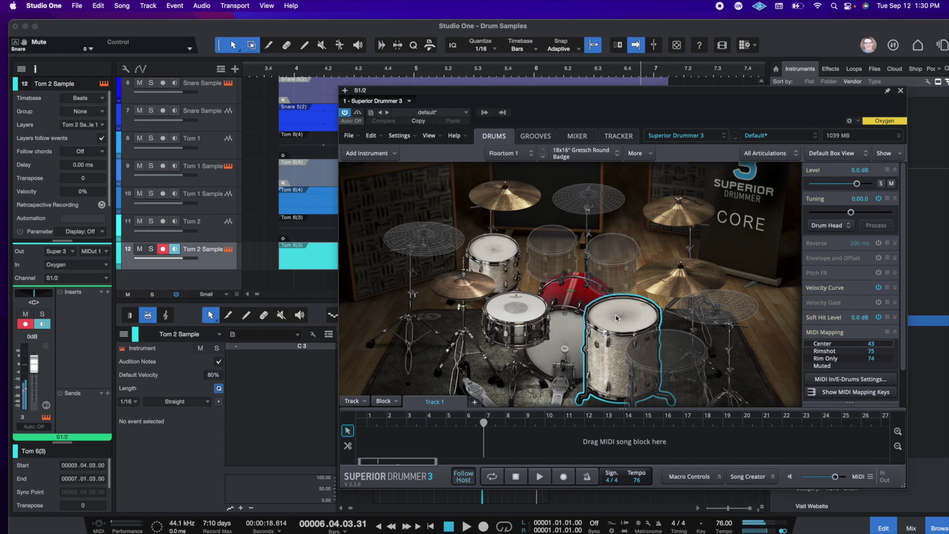
{"action": "left_click", "coordinate": [901, 92]}
Step: Show all pitches in the drum editor, raise the Tom 2 Sample note to D# 4, and bounce the part to audio
{"action": "left_click", "coordinate": [328, 334]}
{"action": "left_click", "coordinate": [339, 376]}
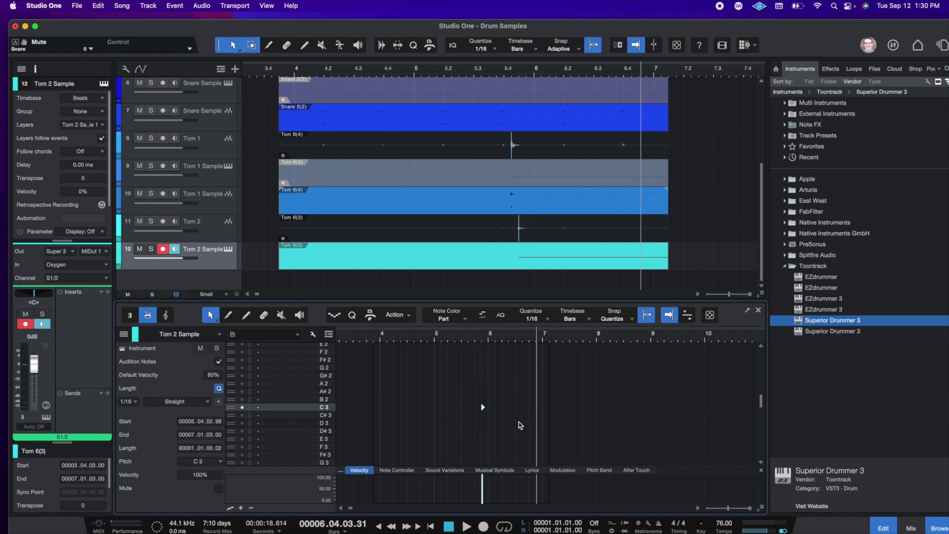
{"action": "key", "text": "Up"}
{"action": "key", "text": "Up"}
{"action": "key", "text": "Up"}
{"action": "key", "text": "Up"}
{"action": "key", "text": "Up"}
{"action": "key", "text": "Up"}
{"action": "key", "text": "Up"}
{"action": "key", "text": "Up"}
{"action": "key", "text": "Up"}
{"action": "key", "text": "Up"}
{"action": "key", "text": "Up"}
{"action": "key", "text": "Up"}
{"action": "key", "text": "Up"}
{"action": "key", "text": "Up"}
{"action": "key", "text": "Up"}
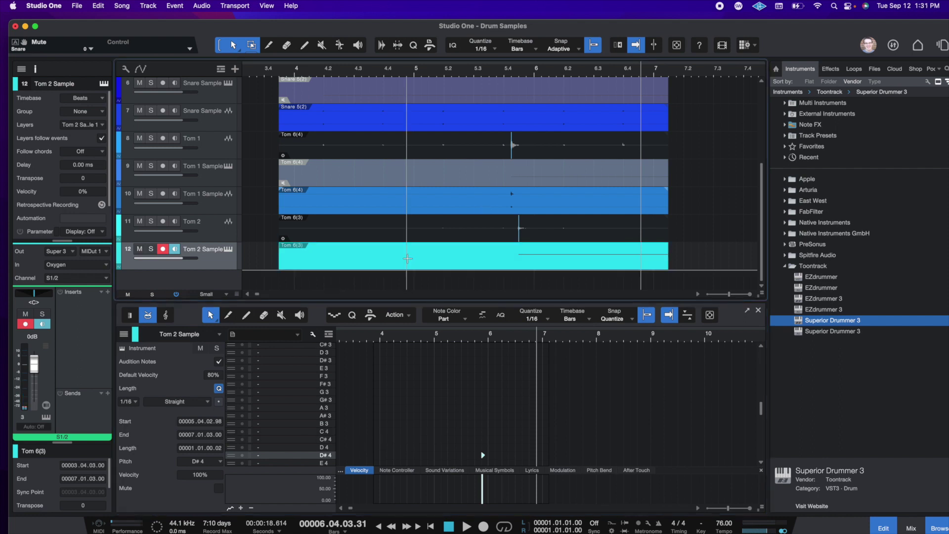
{"action": "key", "text": "super+b"}
Step: Disable the Tom 2 Sample instrument track and hide it from the arrangement
{"action": "left_click", "coordinate": [222, 234]}
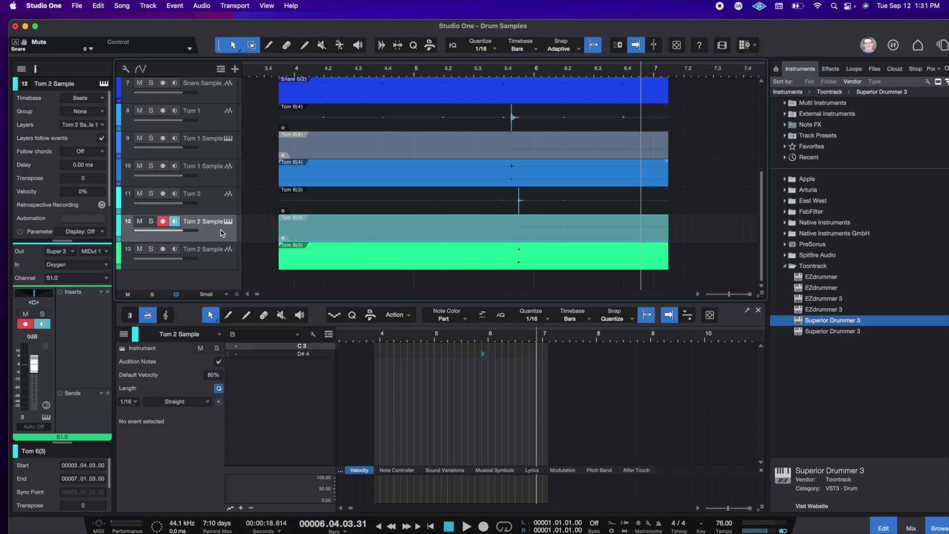
{"action": "right_click", "coordinate": [226, 233]}
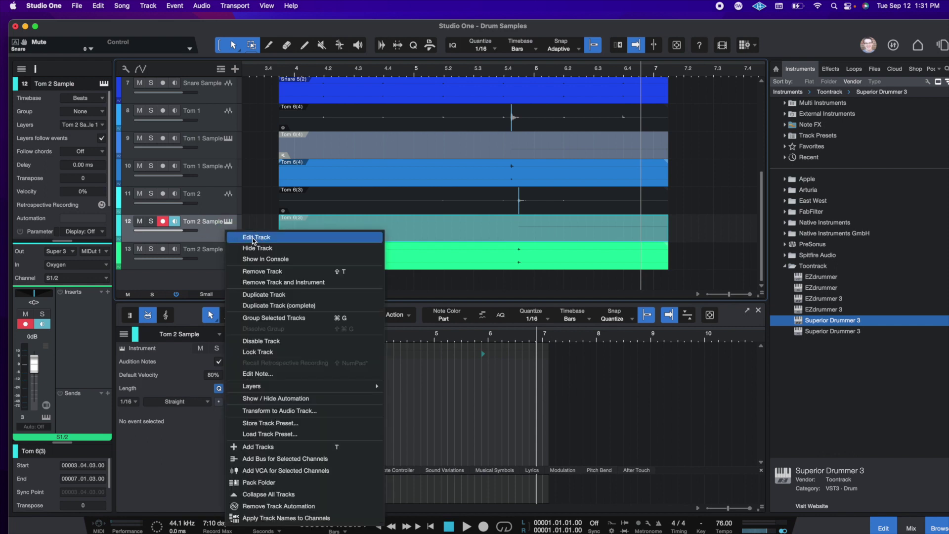
{"action": "left_click", "coordinate": [284, 344]}
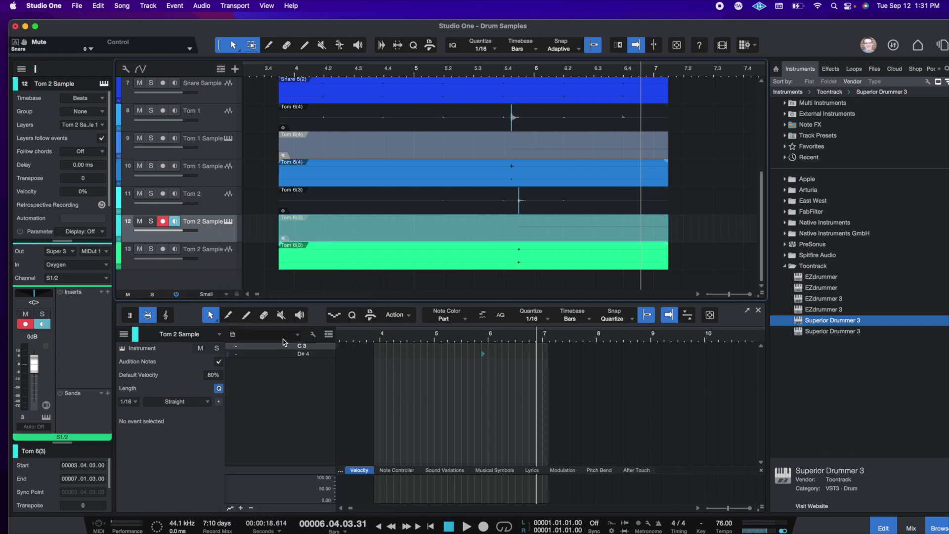
{"action": "right_click", "coordinate": [220, 232]}
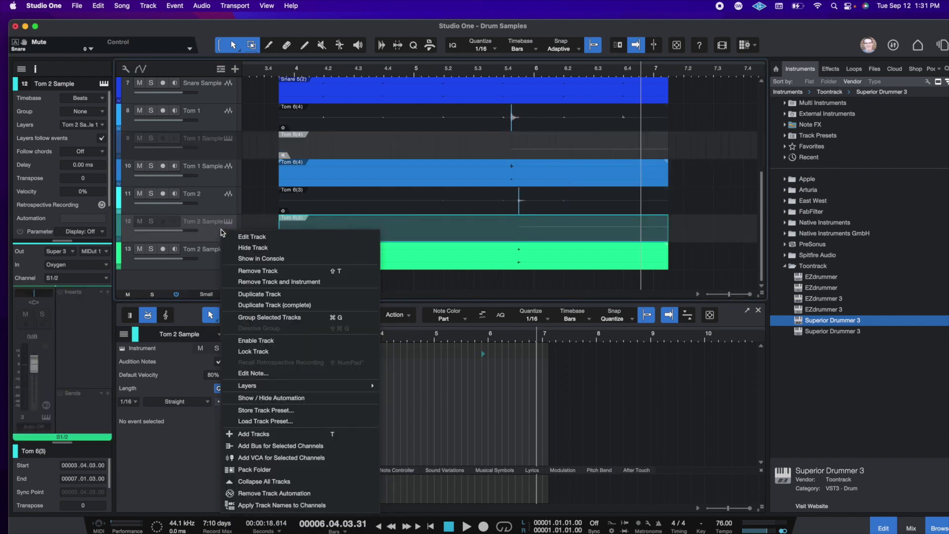
{"action": "left_click", "coordinate": [238, 249]}
Step: Hide the disabled Tom 1 Sample, Snare Sample and Kick Sample instrument tracks from the arrangement
{"action": "left_click", "coordinate": [221, 184]}
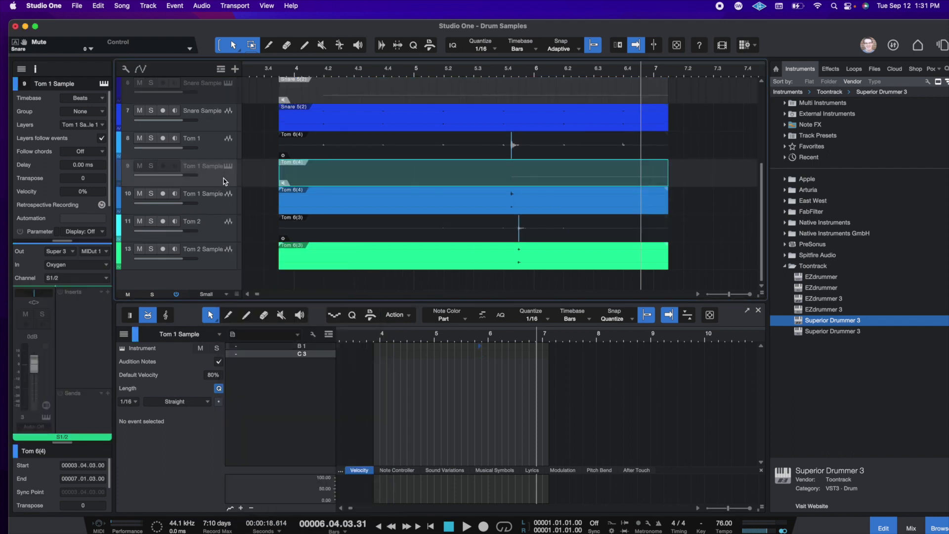
{"action": "right_click", "coordinate": [225, 180]}
{"action": "left_click", "coordinate": [255, 195]}
{"action": "scroll", "coordinate": [227, 183], "scroll_direction": "up", "scroll_amount": 4}
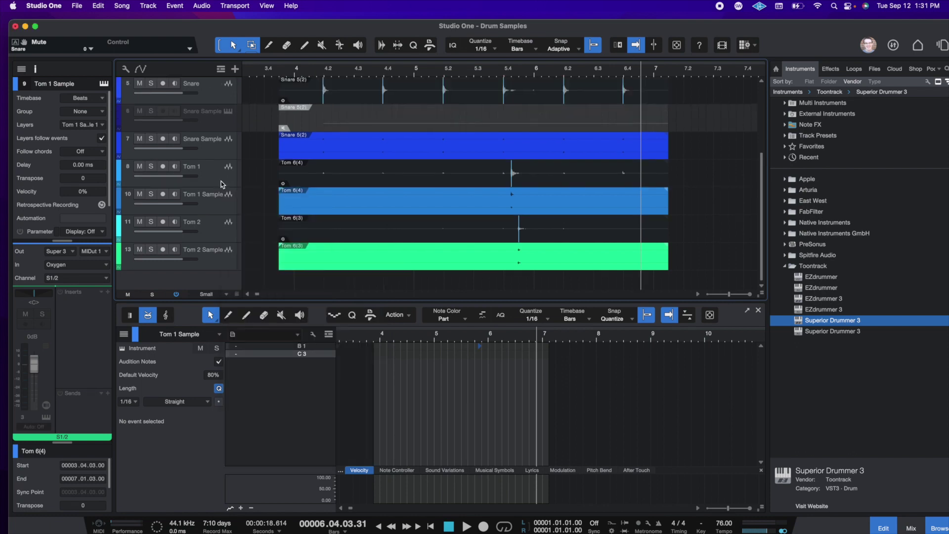
{"action": "left_click", "coordinate": [221, 179]}
{"action": "right_click", "coordinate": [219, 180]}
{"action": "left_click", "coordinate": [254, 195]}
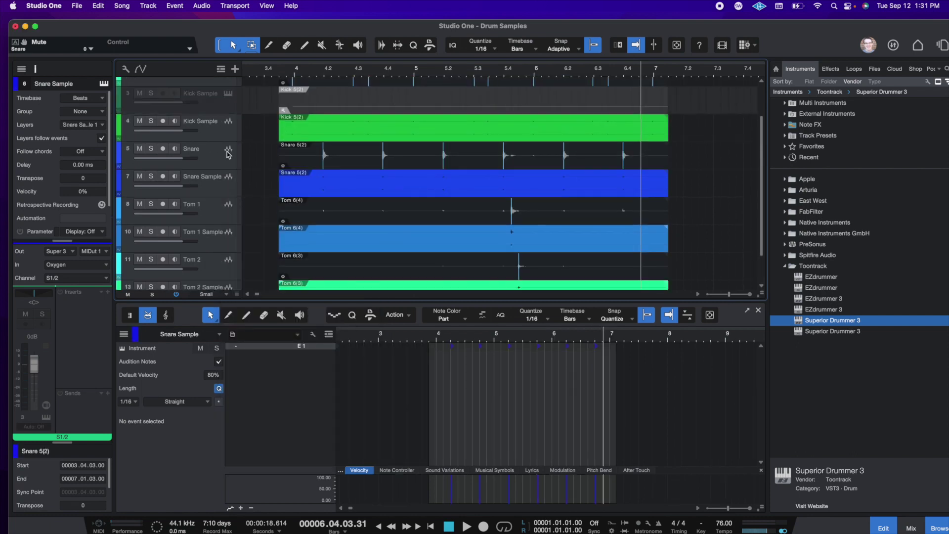
{"action": "left_click", "coordinate": [221, 104]}
{"action": "right_click", "coordinate": [221, 106]}
{"action": "left_click", "coordinate": [255, 122]}
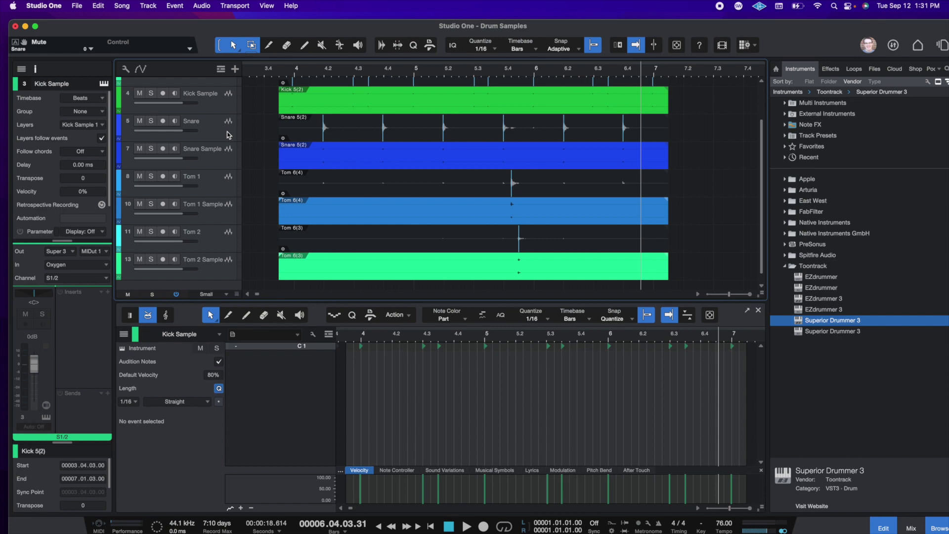
Step: Go through the remaining audio tracks from Room to Tom 2 Sample, checking each original drum against its bounced sample
{"action": "scroll", "coordinate": [317, 94], "scroll_direction": "up", "scroll_amount": 3}
{"action": "left_click_drag", "start_coordinate": [328, 69], "coordinate": [335, 60]}
{"action": "left_click", "coordinate": [226, 101]}
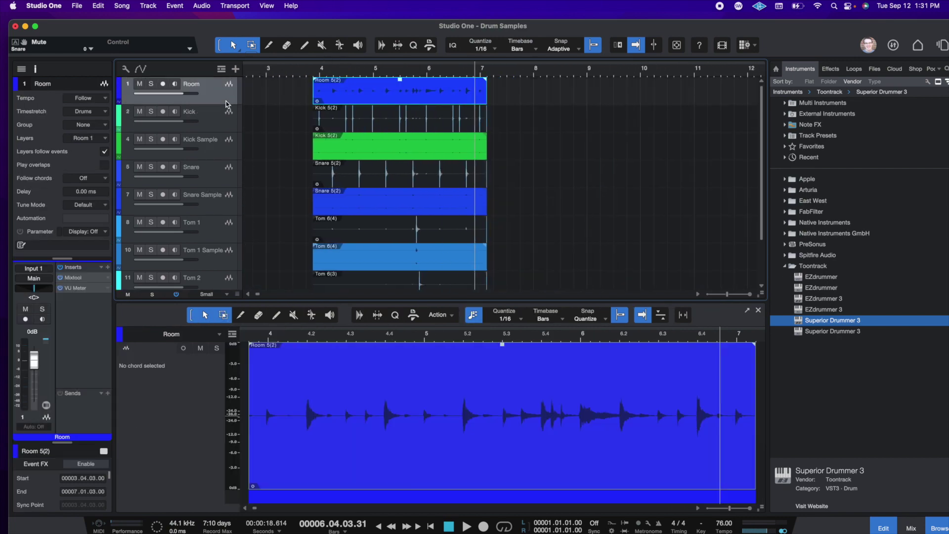
{"action": "left_click", "coordinate": [221, 127]}
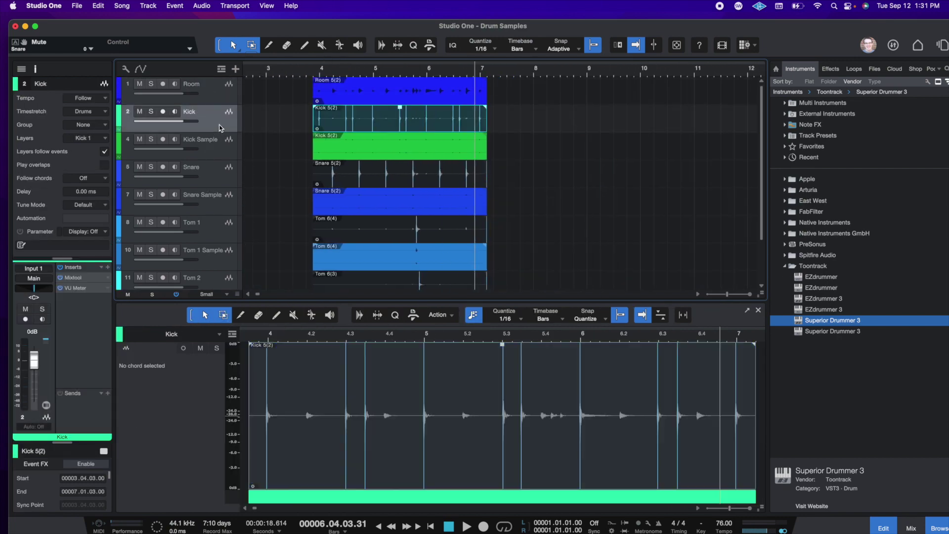
{"action": "left_click", "coordinate": [221, 152]}
{"action": "scroll", "coordinate": [221, 152], "scroll_direction": "down", "scroll_amount": 1}
{"action": "left_click", "coordinate": [221, 152]}
{"action": "scroll", "coordinate": [221, 151], "scroll_direction": "down", "scroll_amount": 1}
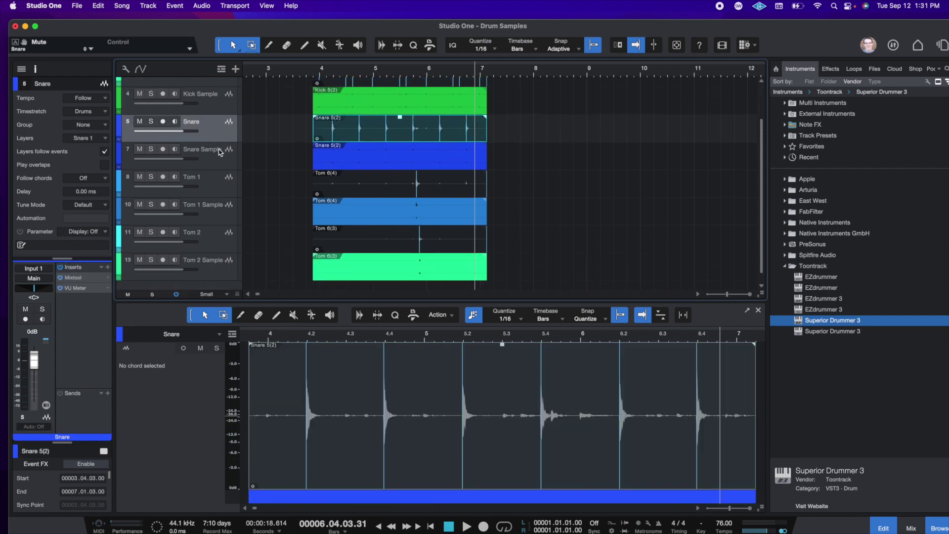
{"action": "scroll", "coordinate": [220, 136], "scroll_direction": "down", "scroll_amount": 1}
{"action": "left_click", "coordinate": [221, 152]}
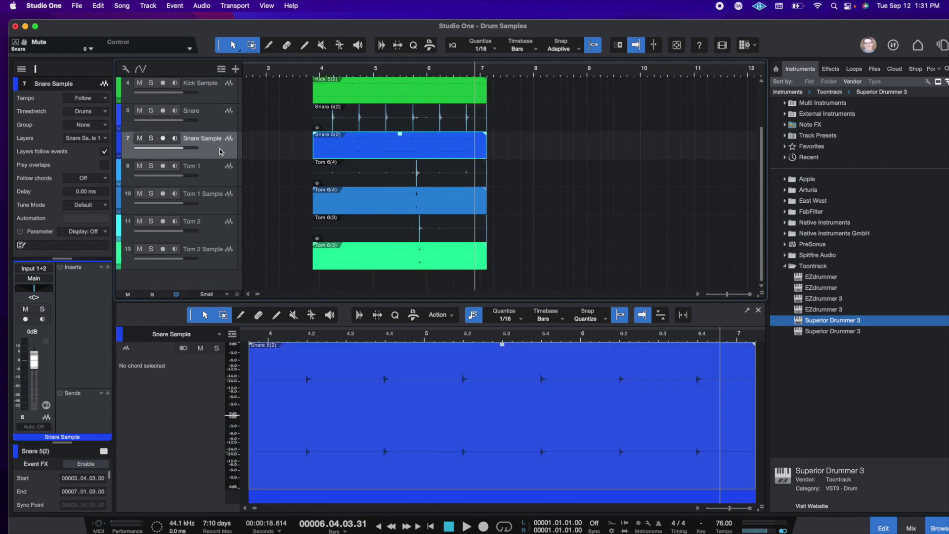
{"action": "left_click", "coordinate": [216, 176]}
{"action": "left_click", "coordinate": [222, 211]}
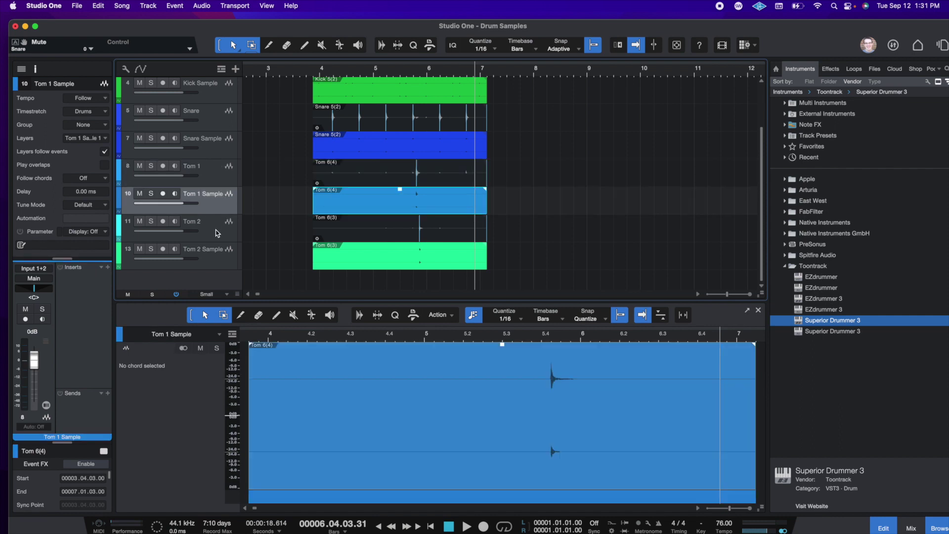
{"action": "left_click", "coordinate": [216, 233]}
{"action": "left_click", "coordinate": [223, 265]}
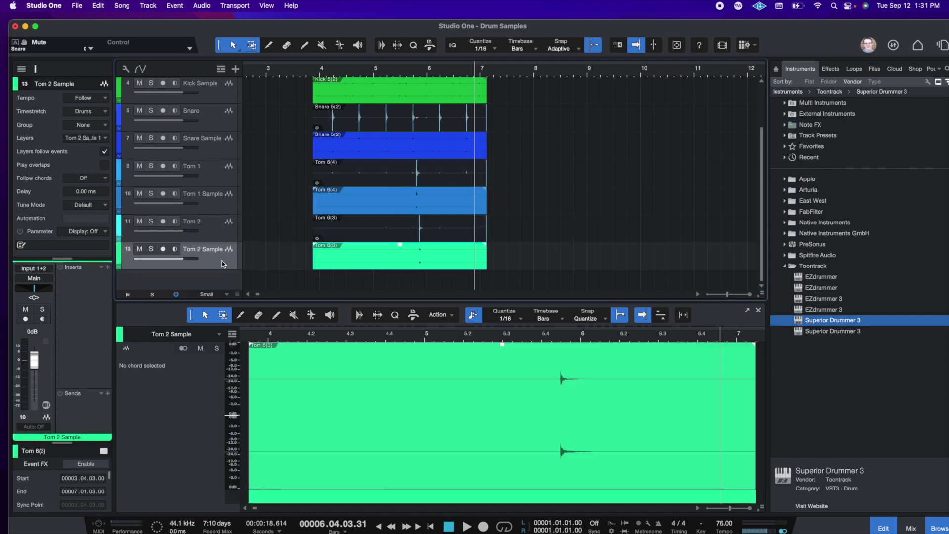
Step: Play all original and sample tracks together from the start of the part, and stop playback
{"action": "scroll", "coordinate": [293, 109], "scroll_direction": "up", "scroll_amount": 3}
{"action": "key", "text": "e"}
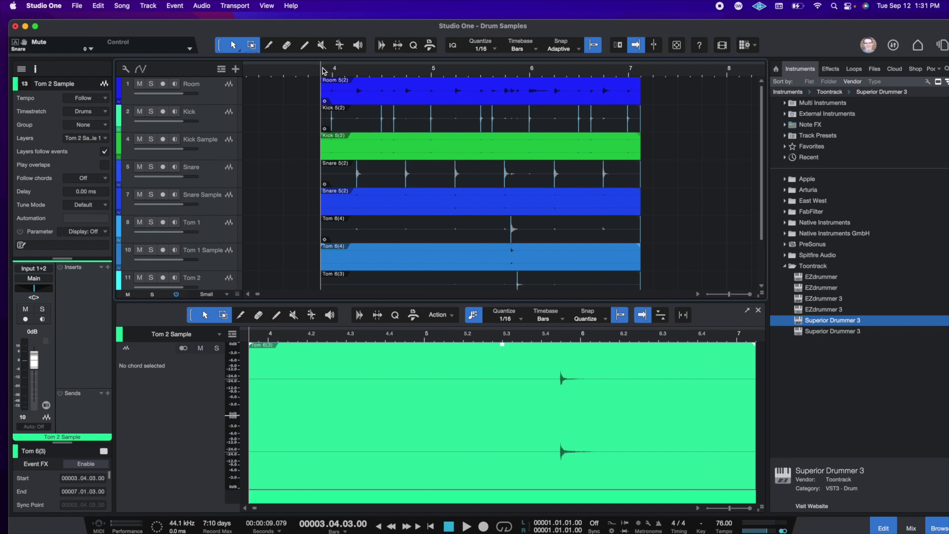
{"action": "key", "text": "space"}
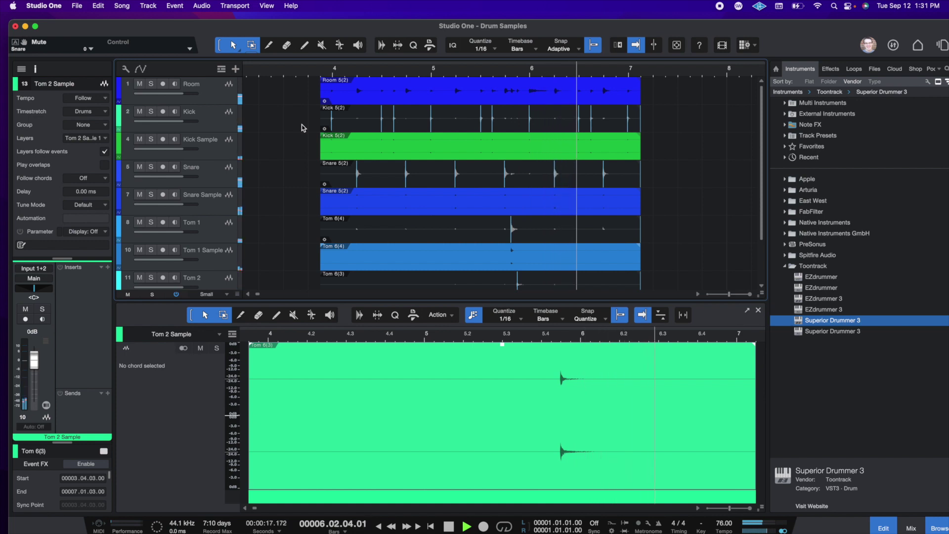
{"action": "key", "text": "space"}
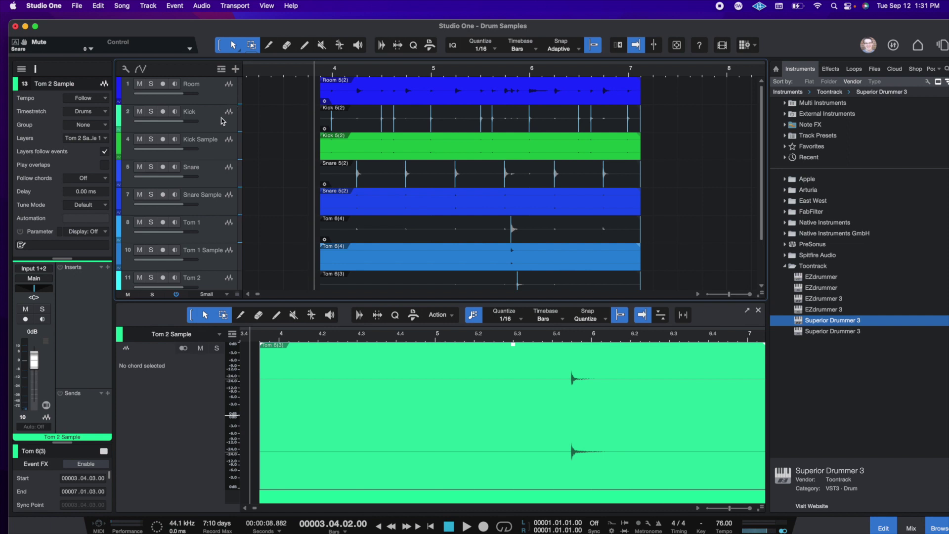
Step: Mute the original Kick, Snare, Tom 1 and Tom 2 tracks, leaving the Room and sample tracks on
{"action": "left_click", "coordinate": [139, 112]}
{"action": "scroll", "coordinate": [133, 198], "scroll_direction": "down", "scroll_amount": 1}
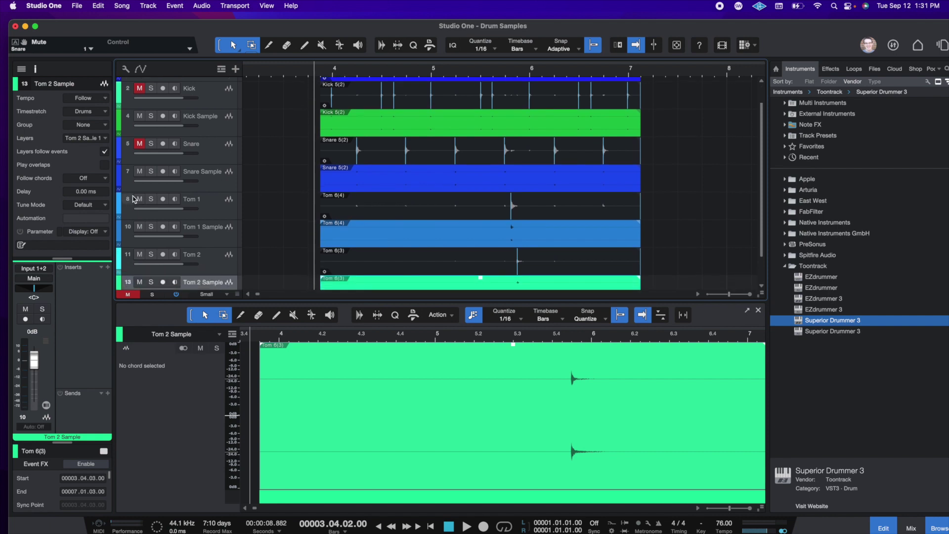
{"action": "scroll", "coordinate": [257, 201], "scroll_direction": "down", "scroll_amount": 1}
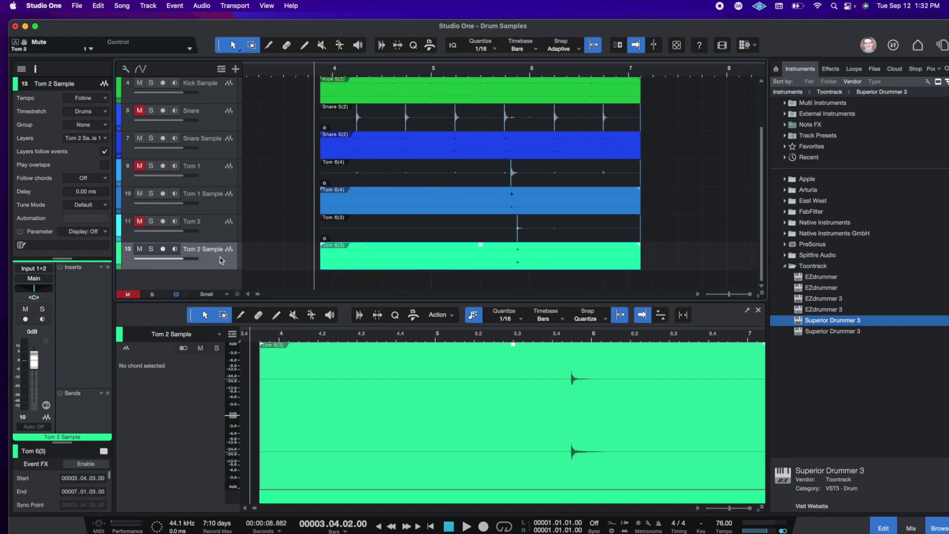
{"action": "scroll", "coordinate": [212, 215], "scroll_direction": "up", "scroll_amount": 2}
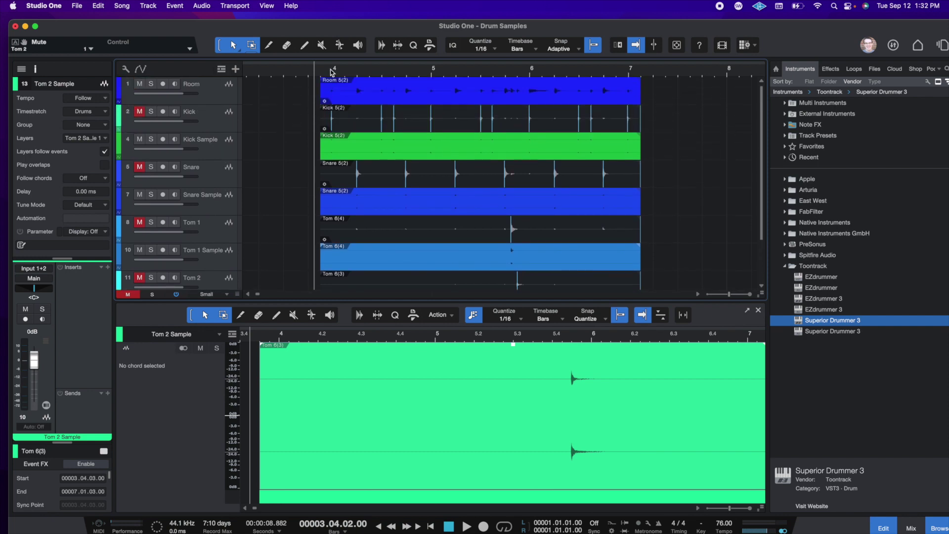
Step: Play the Room with the sample tracks, and switch the mutes from the original kick, snare and toms to their four sample tracks
{"action": "key", "text": "space"}
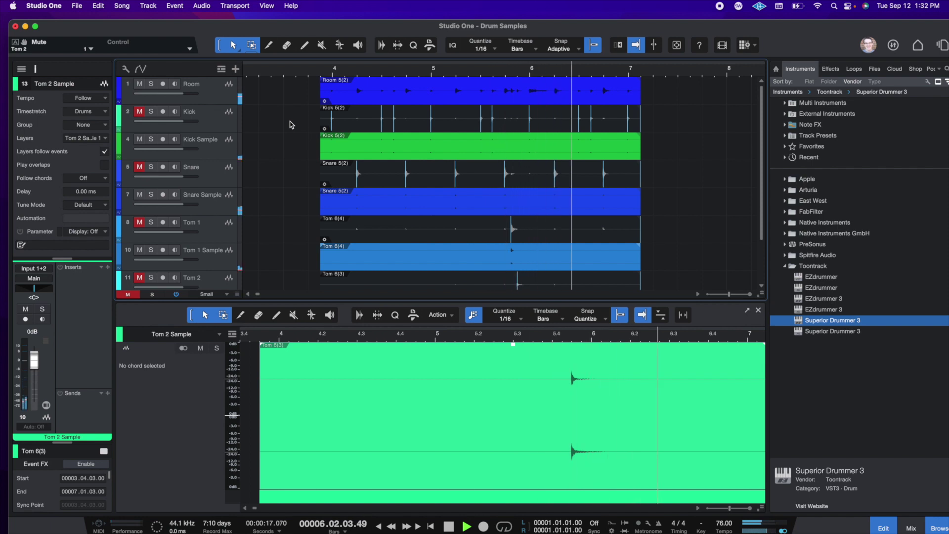
{"action": "scroll", "coordinate": [211, 233], "scroll_direction": "down", "scroll_amount": 2}
{"action": "left_click", "coordinate": [211, 234]}
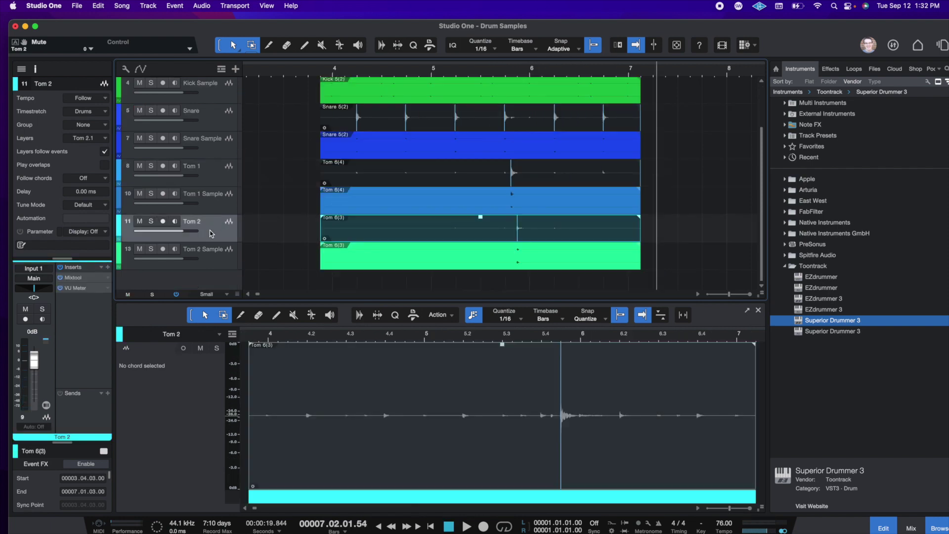
{"action": "left_click", "coordinate": [139, 249]}
{"action": "scroll", "coordinate": [174, 185], "scroll_direction": "up", "scroll_amount": 2}
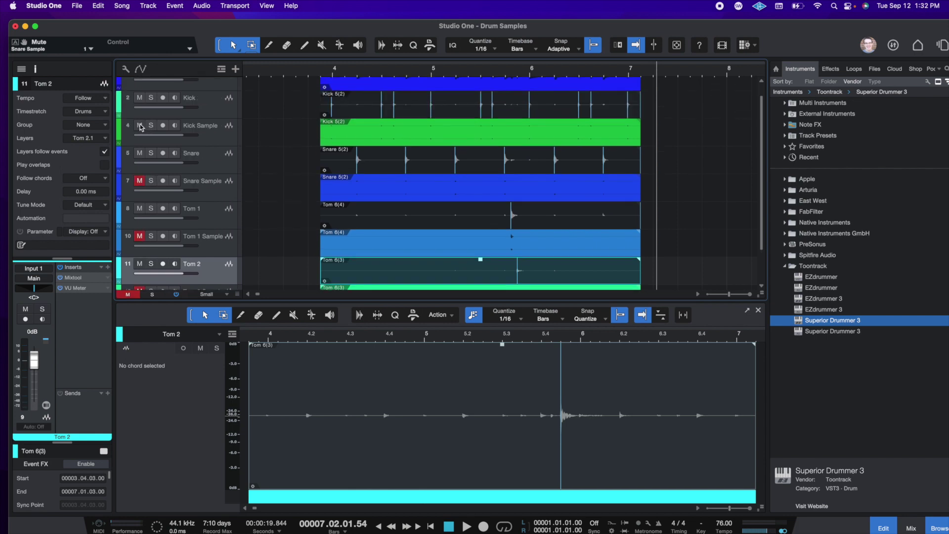
{"action": "left_click", "coordinate": [140, 126]}
{"action": "scroll", "coordinate": [148, 129], "scroll_direction": "up", "scroll_amount": 1}
Step: Play the original drums with the Room from just before bar 4, and stop at the end of the part
{"action": "left_click", "coordinate": [308, 70]}
{"action": "key", "text": "space"}
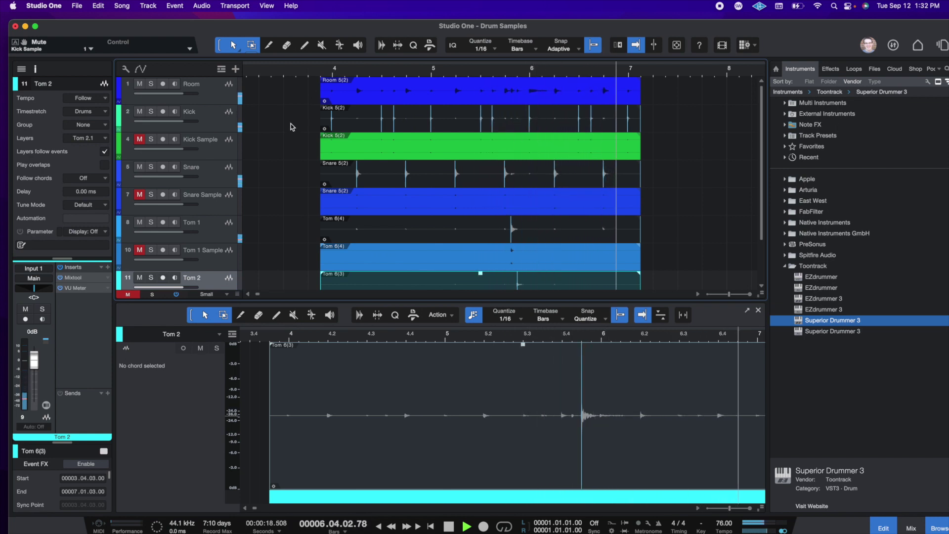
{"action": "key", "text": "space"}
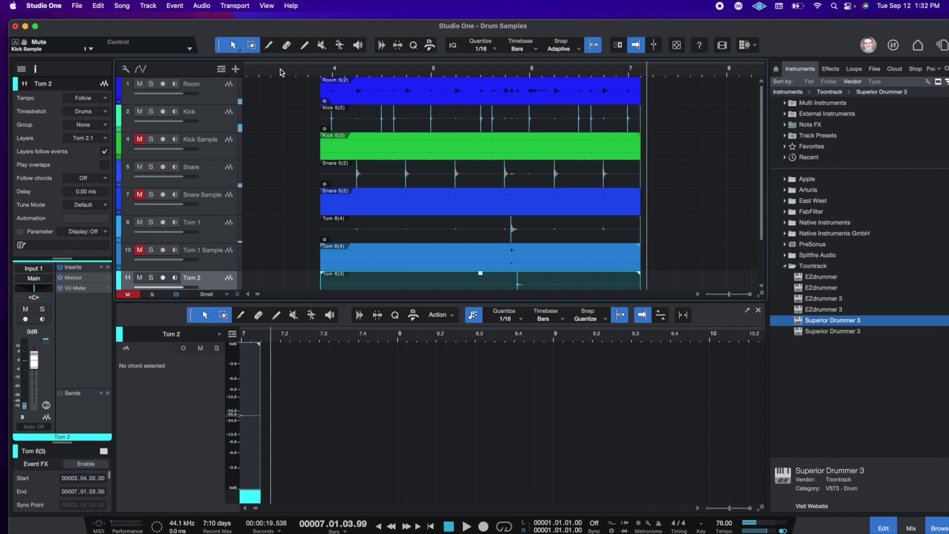
Step: Return the playhead to the start of the part and set the Room track's volume to -8 dB
{"action": "left_click", "coordinate": [317, 72]}
{"action": "left_click", "coordinate": [229, 100]}
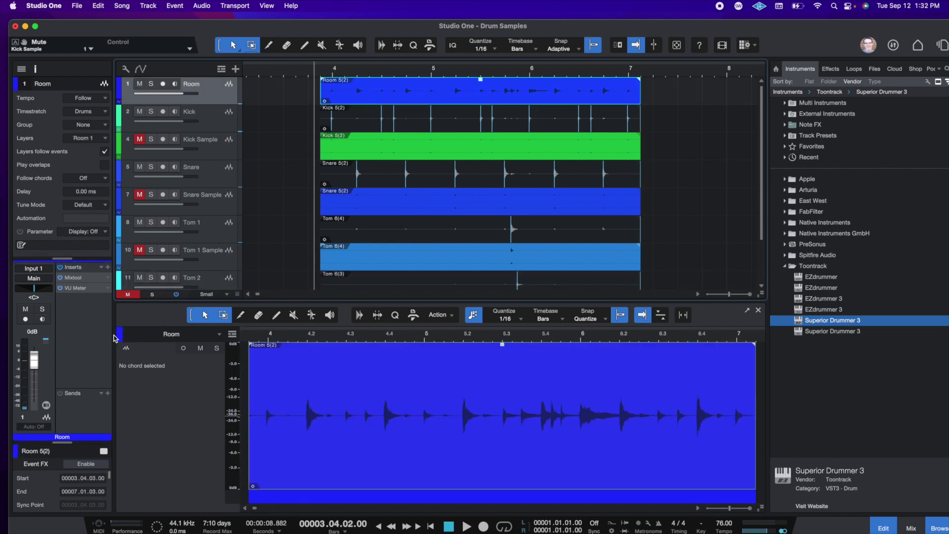
{"action": "left_click", "coordinate": [32, 333]}
{"action": "type", "text": "-8"}
{"action": "key", "text": "Return"}
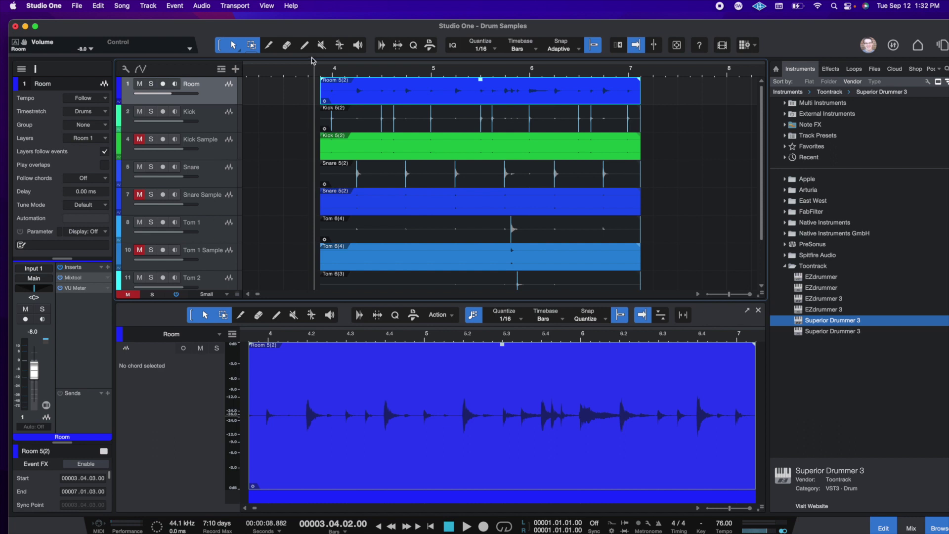
Step: Play the original drums with the lowered Room from the start of the part, and stop playback
{"action": "left_click", "coordinate": [318, 72]}
{"action": "key", "text": "space"}
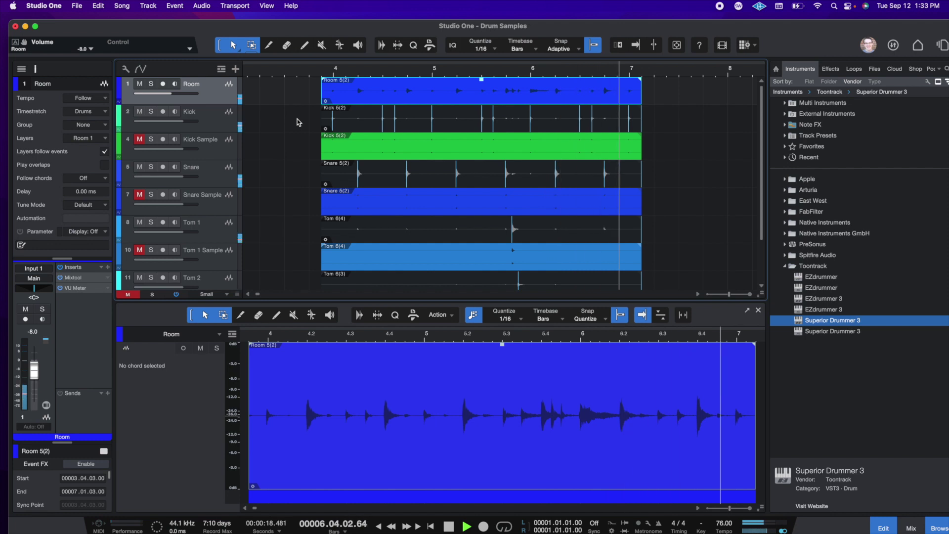
{"action": "key", "text": "space"}
Step: Unmute the Kick Sample, Snare Sample, Tom 1 Sample and Tom 2 Sample tracks
{"action": "left_click", "coordinate": [198, 143]}
{"action": "left_click", "coordinate": [140, 139]}
{"action": "left_click", "coordinate": [140, 194]}
{"action": "scroll", "coordinate": [149, 222], "scroll_direction": "down", "scroll_amount": 2}
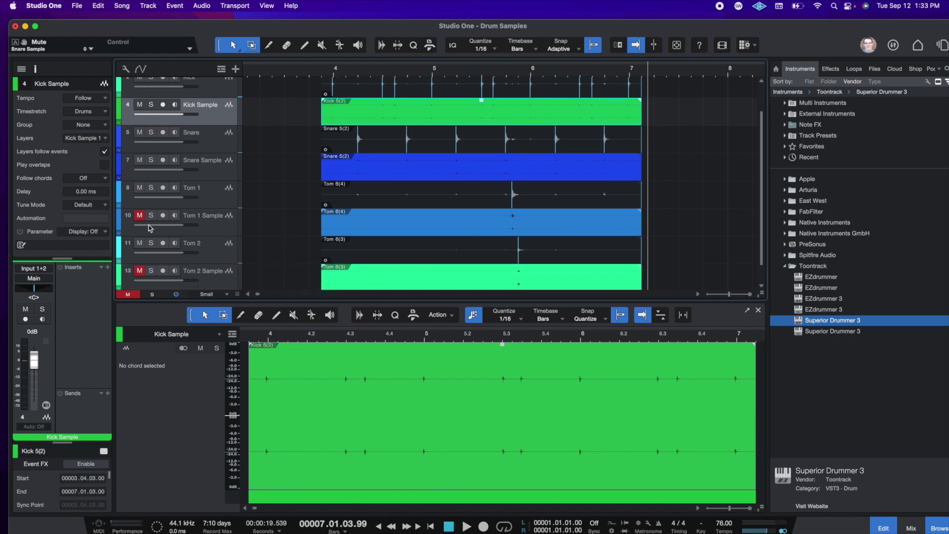
{"action": "left_click", "coordinate": [140, 211]}
{"action": "left_click", "coordinate": [140, 267]}
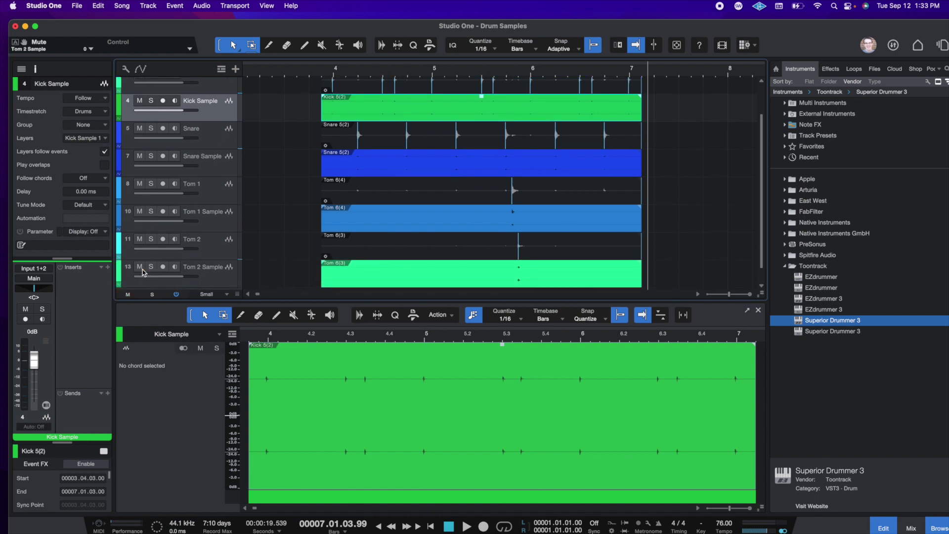
Step: Play the originals and samples together with the lowered Room from the start of the part, and stop playback
{"action": "left_click", "coordinate": [311, 73]}
{"action": "key", "text": "space"}
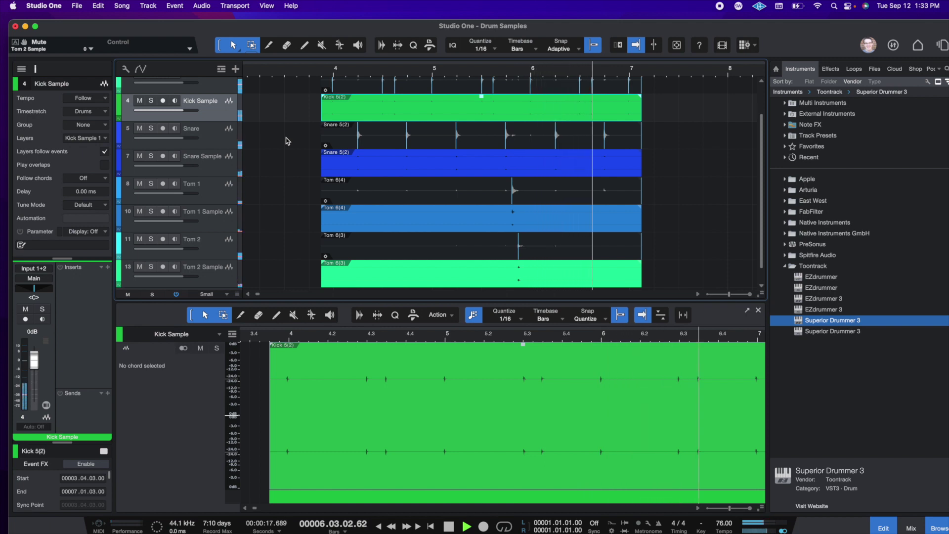
{"action": "key", "text": "space"}
Step: Mute the original Tom 2, Tom 1, Snare and Kick tracks, and play the lowered Room with only the samples
{"action": "scroll", "coordinate": [215, 252], "scroll_direction": "down", "scroll_amount": 1}
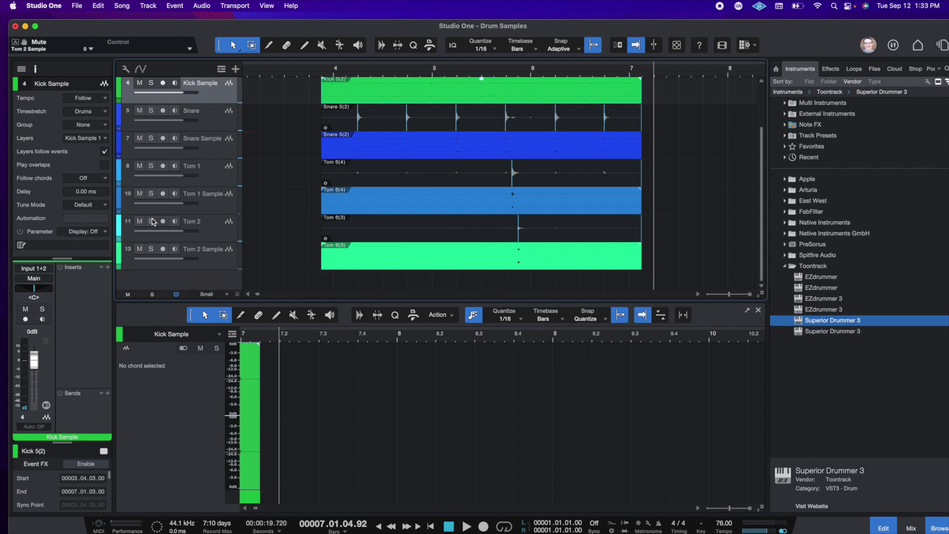
{"action": "left_click", "coordinate": [139, 220]}
{"action": "left_click", "coordinate": [139, 168]}
{"action": "scroll", "coordinate": [198, 180], "scroll_direction": "up", "scroll_amount": 3}
{"action": "left_click", "coordinate": [139, 167]}
{"action": "left_click", "coordinate": [139, 112]}
{"action": "left_click", "coordinate": [313, 74]}
{"action": "key", "text": "space"}
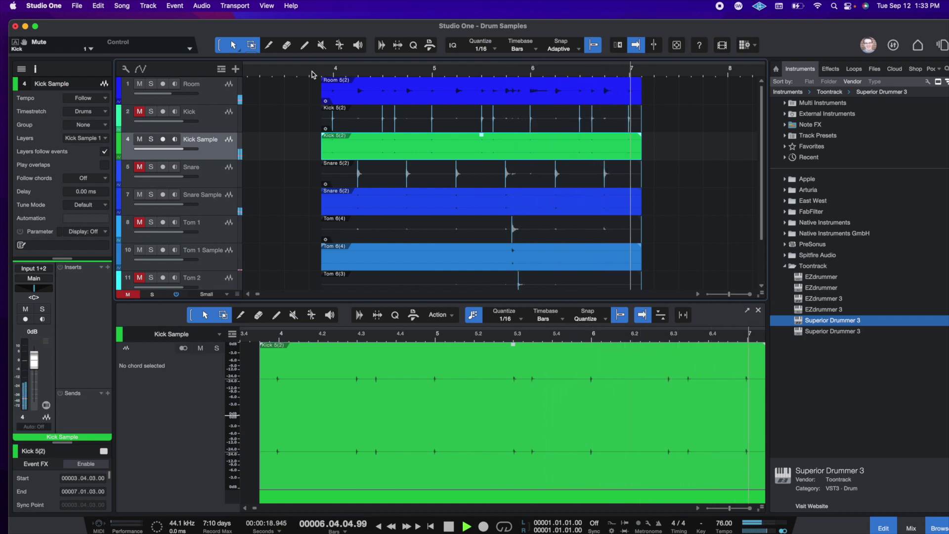
{"action": "key", "text": "space"}
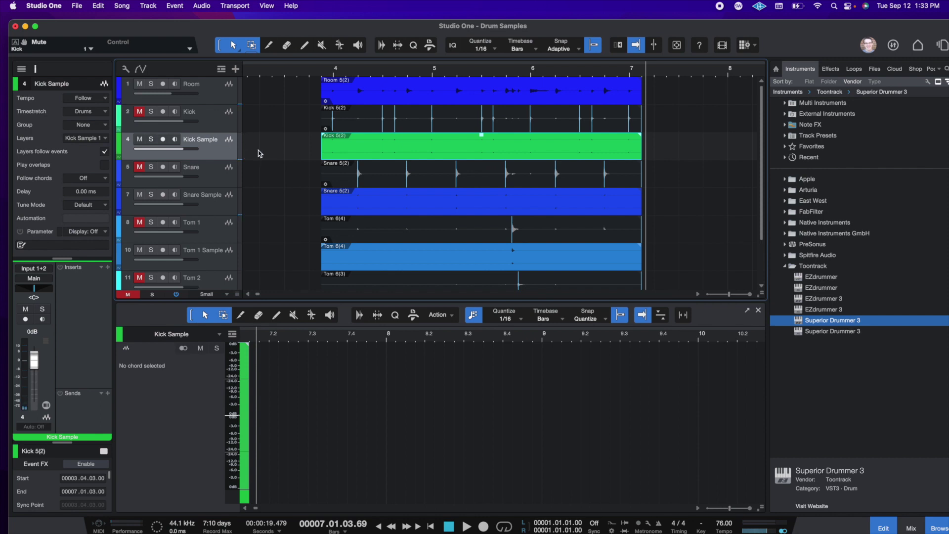
Step: Unmute the original Tom 2, Tom 1, Snare and Kick tracks
{"action": "scroll", "coordinate": [258, 153], "scroll_direction": "down", "scroll_amount": 3}
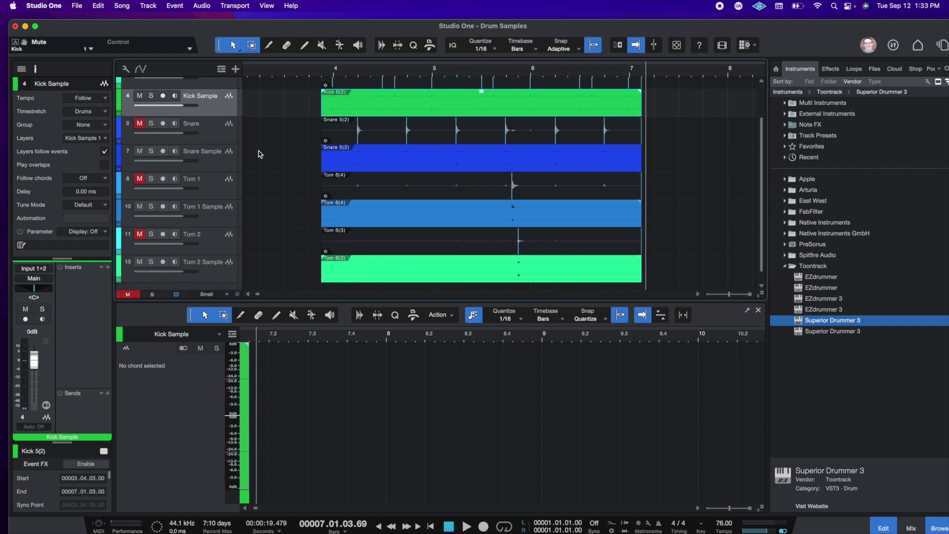
{"action": "scroll", "coordinate": [259, 153], "scroll_direction": "down", "scroll_amount": 1}
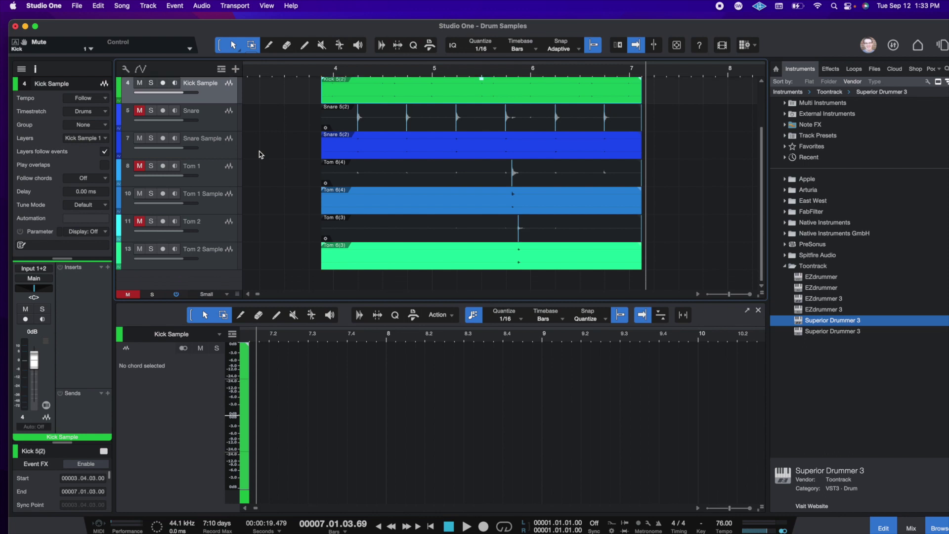
{"action": "left_click", "coordinate": [212, 220]}
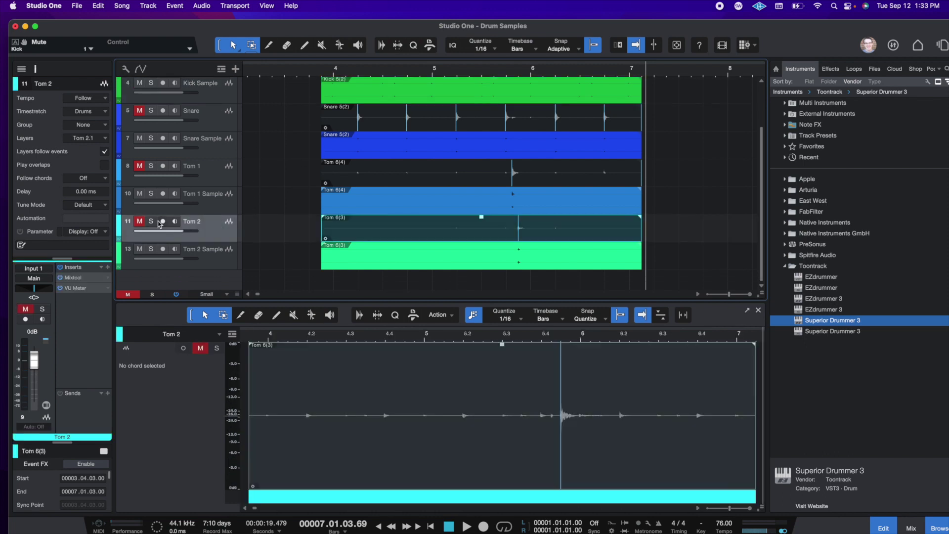
{"action": "left_click", "coordinate": [140, 221]}
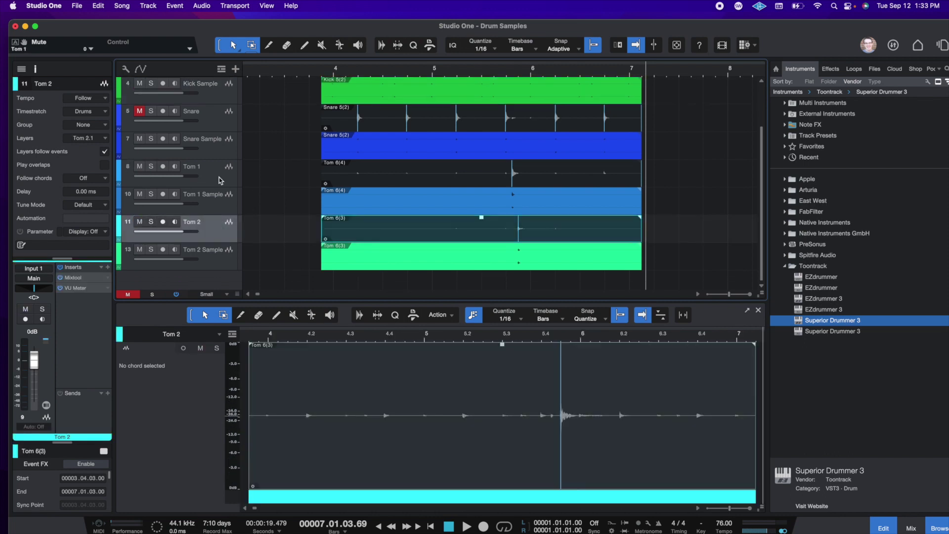
{"action": "scroll", "coordinate": [169, 171], "scroll_direction": "up", "scroll_amount": 3}
{"action": "scroll", "coordinate": [169, 171], "scroll_direction": "up", "scroll_amount": 1}
{"action": "left_click", "coordinate": [139, 166]}
{"action": "left_click", "coordinate": [139, 111]}
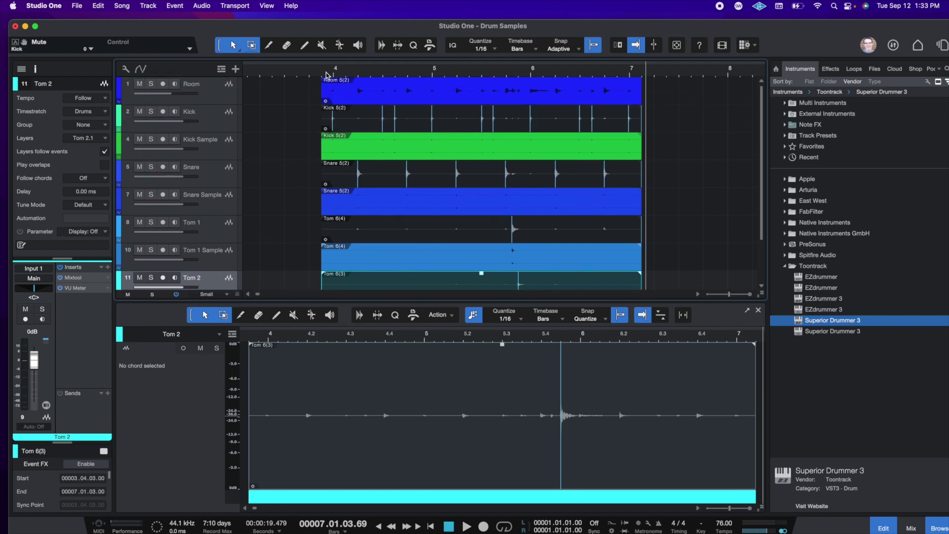
Step: Play the full blend of Room, original and sample tracks once more from before bar 4, and stop playback
{"action": "left_click", "coordinate": [302, 76]}
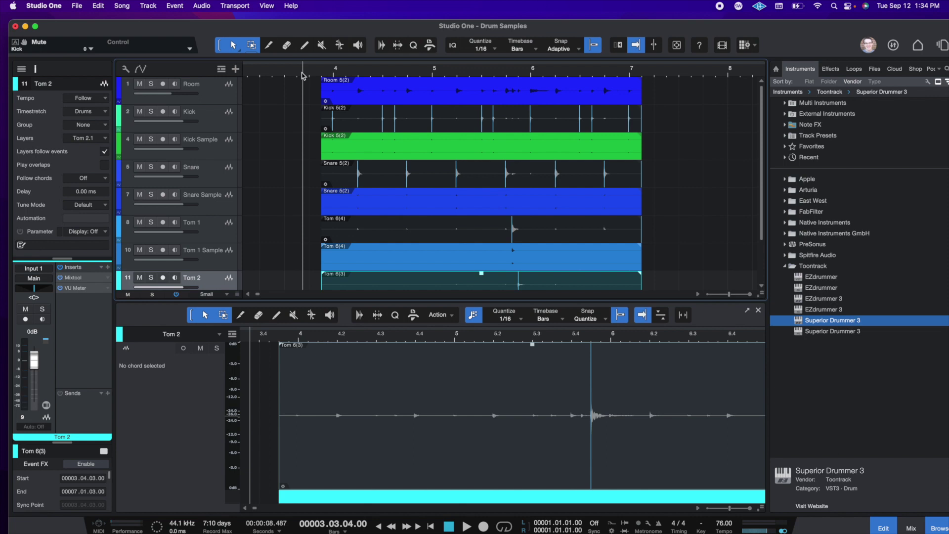
{"action": "scroll", "coordinate": [304, 149], "scroll_direction": "down", "scroll_amount": 3}
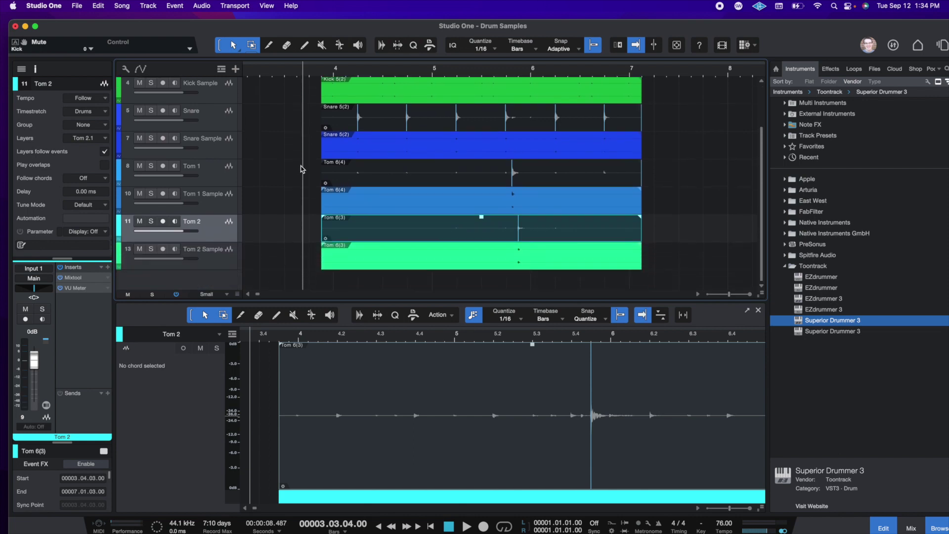
{"action": "scroll", "coordinate": [294, 181], "scroll_direction": "up", "scroll_amount": 3}
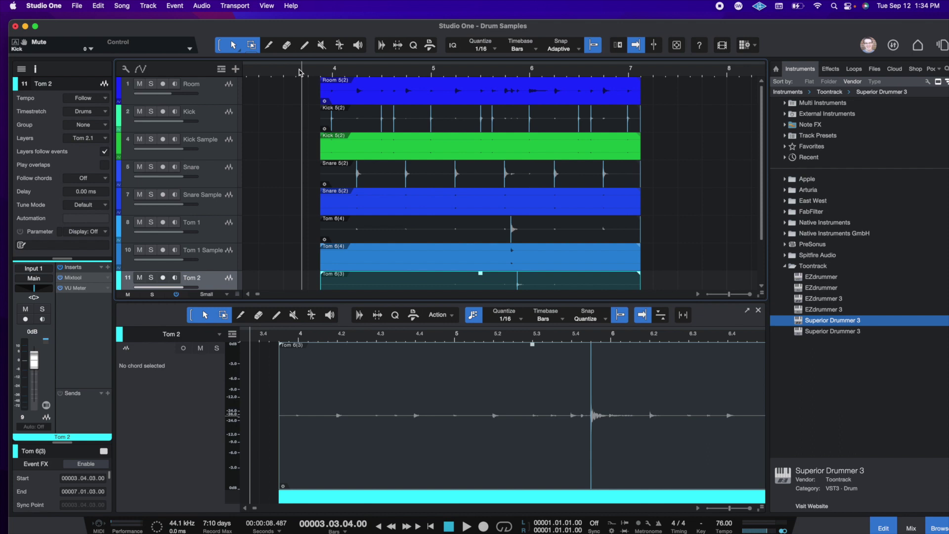
{"action": "key", "text": "space"}
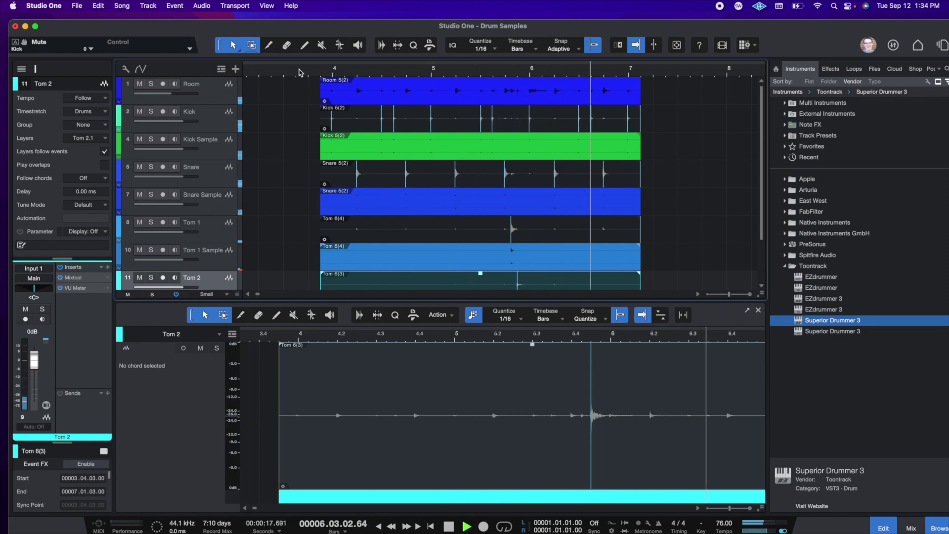
{"action": "key", "text": "space"}
Step: Inspect the Mixtool and VU Meter inserts on the Room track, and close the plug-in window
{"action": "left_click", "coordinate": [218, 98]}
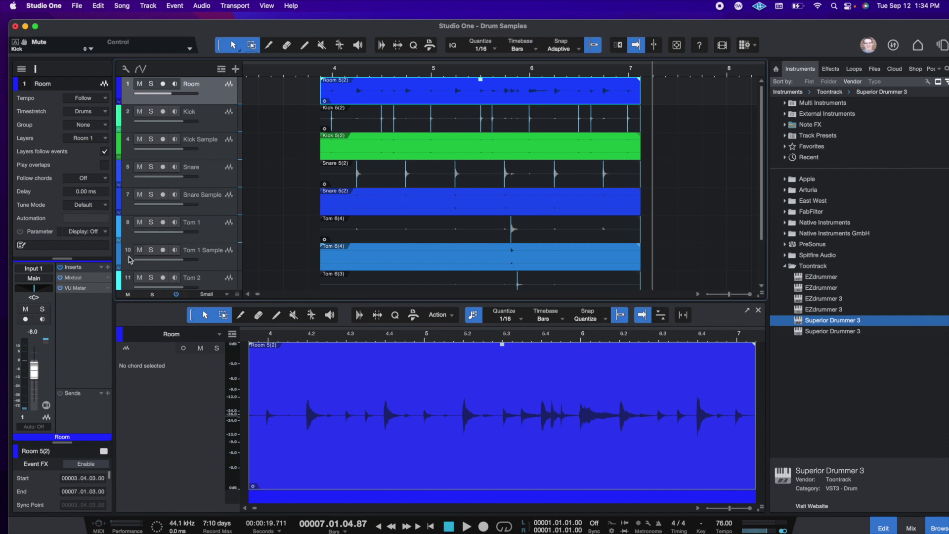
{"action": "left_click", "coordinate": [79, 280]}
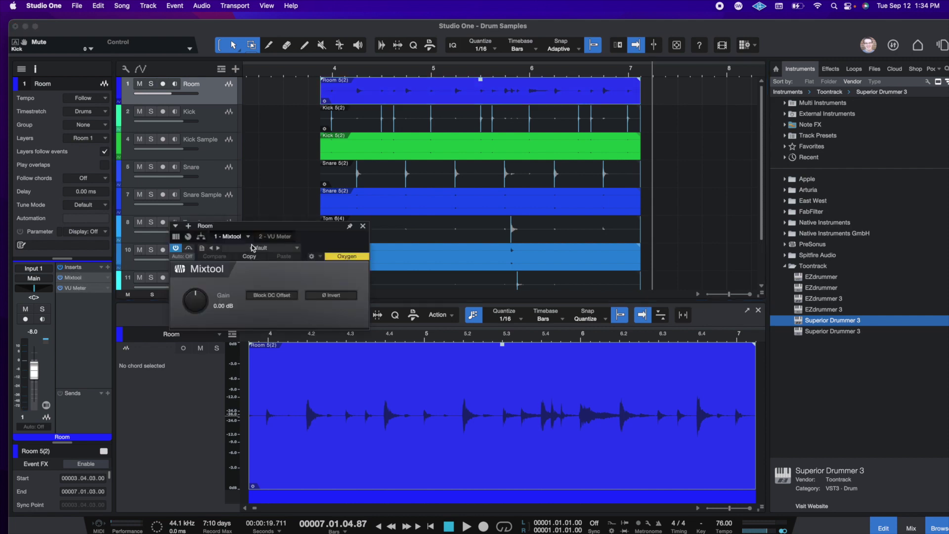
{"action": "left_click", "coordinate": [274, 237]}
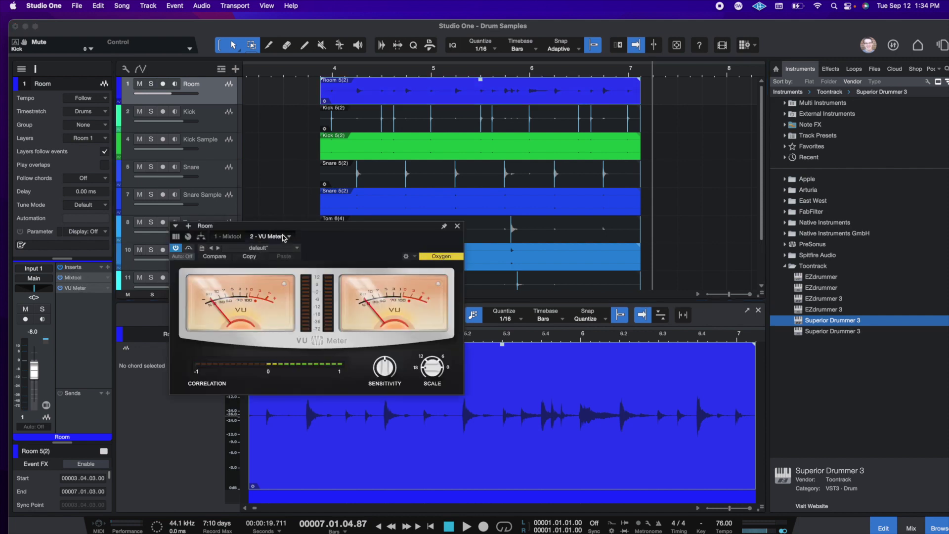
{"action": "left_click", "coordinate": [457, 226]}
Step: Review the Kick and Kick Sample tracks and the remaining snare and tom tracks in the arrangement
{"action": "left_click", "coordinate": [217, 126]}
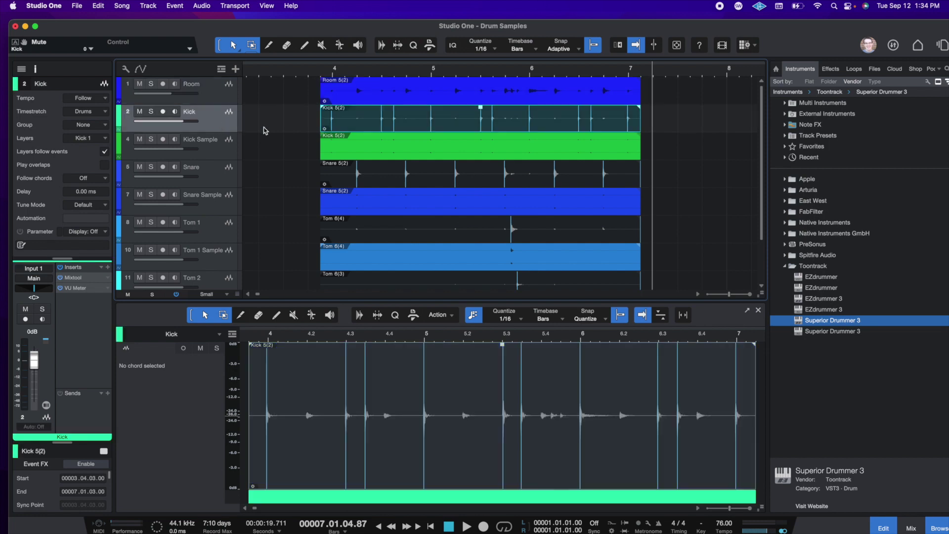
{"action": "left_click", "coordinate": [225, 149]}
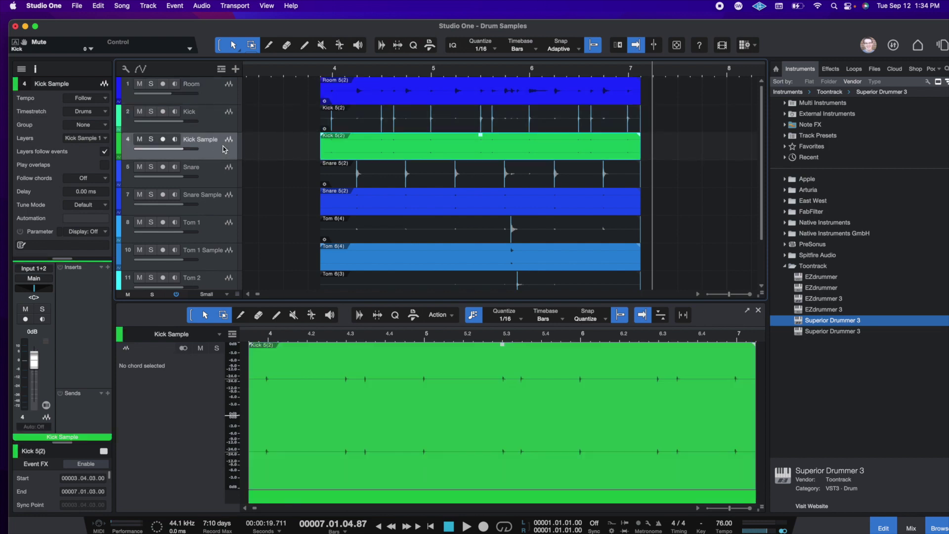
{"action": "scroll", "coordinate": [212, 173], "scroll_direction": "down", "scroll_amount": 1}
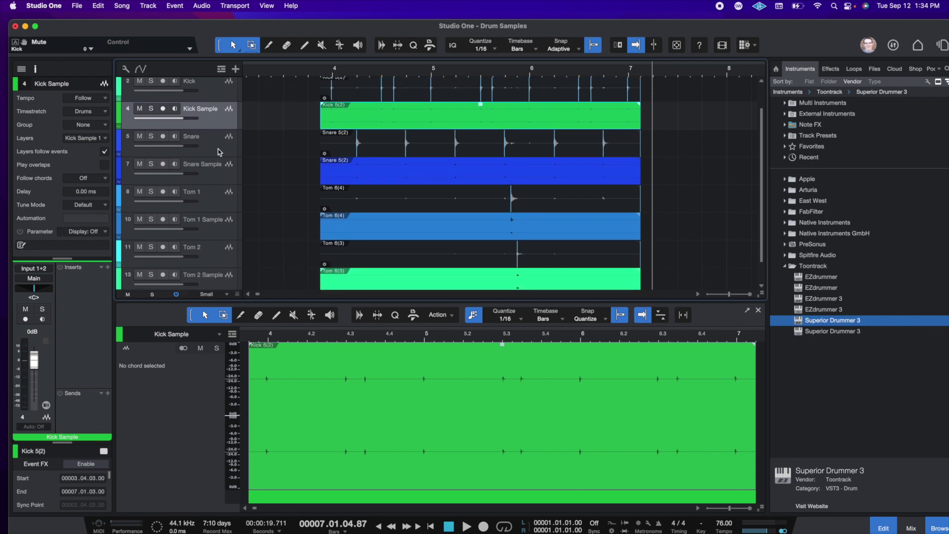
{"action": "scroll", "coordinate": [277, 167], "scroll_direction": "down", "scroll_amount": 1}
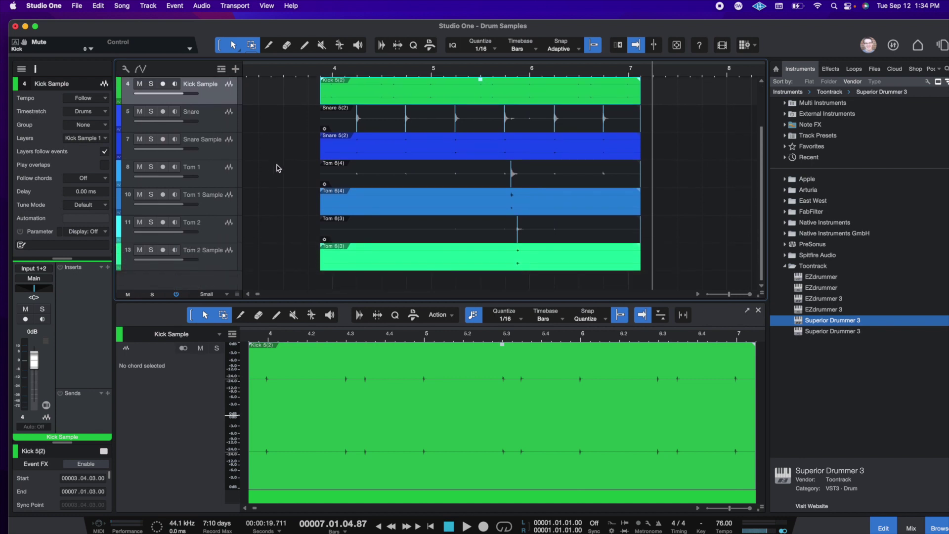
{"action": "scroll", "coordinate": [277, 166], "scroll_direction": "up", "scroll_amount": 2}
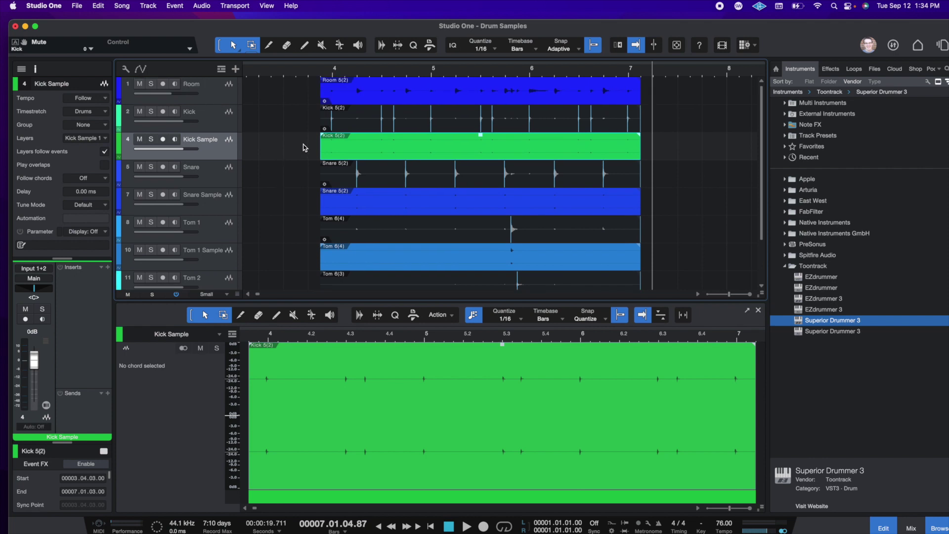